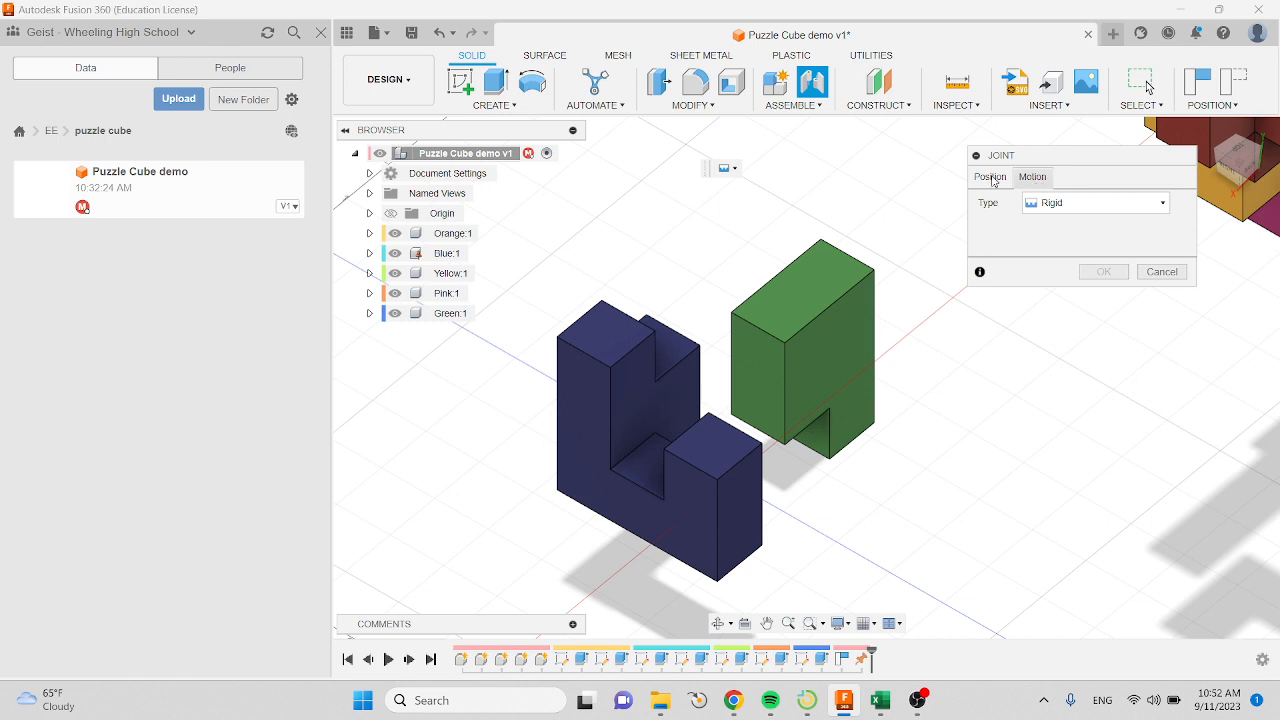
Step: Keep the joint type Rigid and pick the centre of the green piece's underside notch face as the Component 1 snap
left_click(991, 178)
left_click(1032, 177)
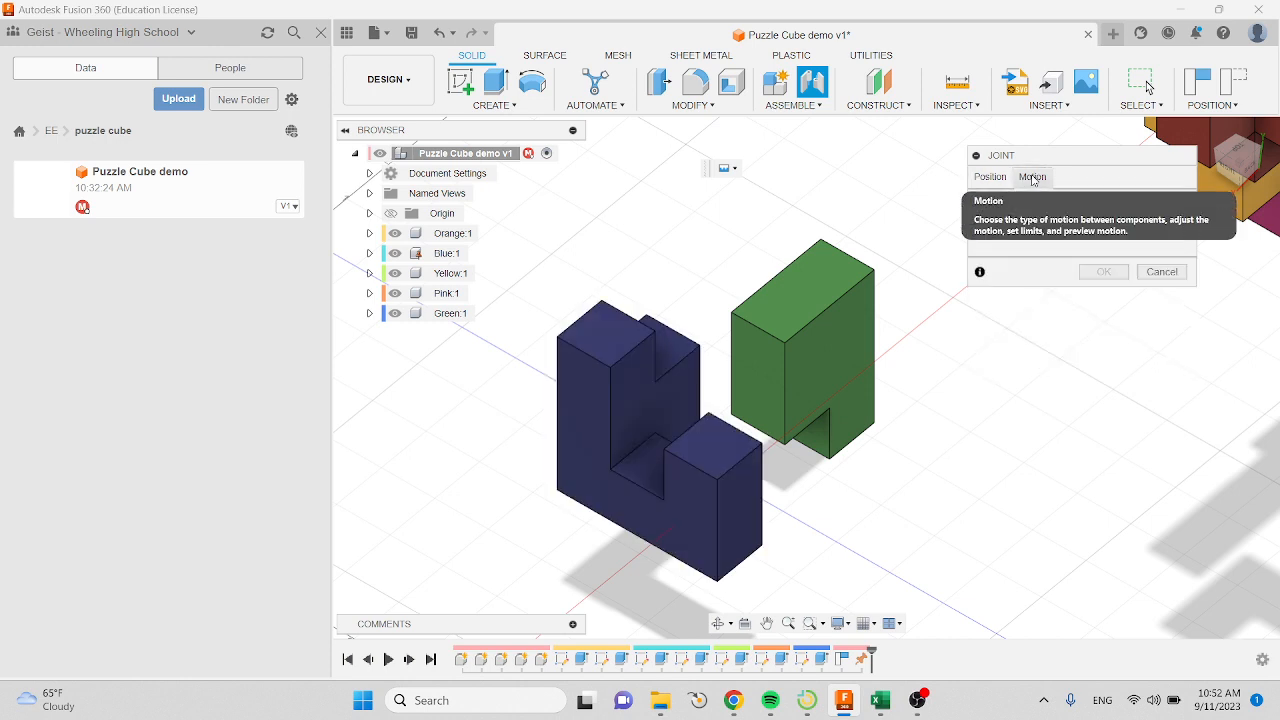
left_click(992, 177)
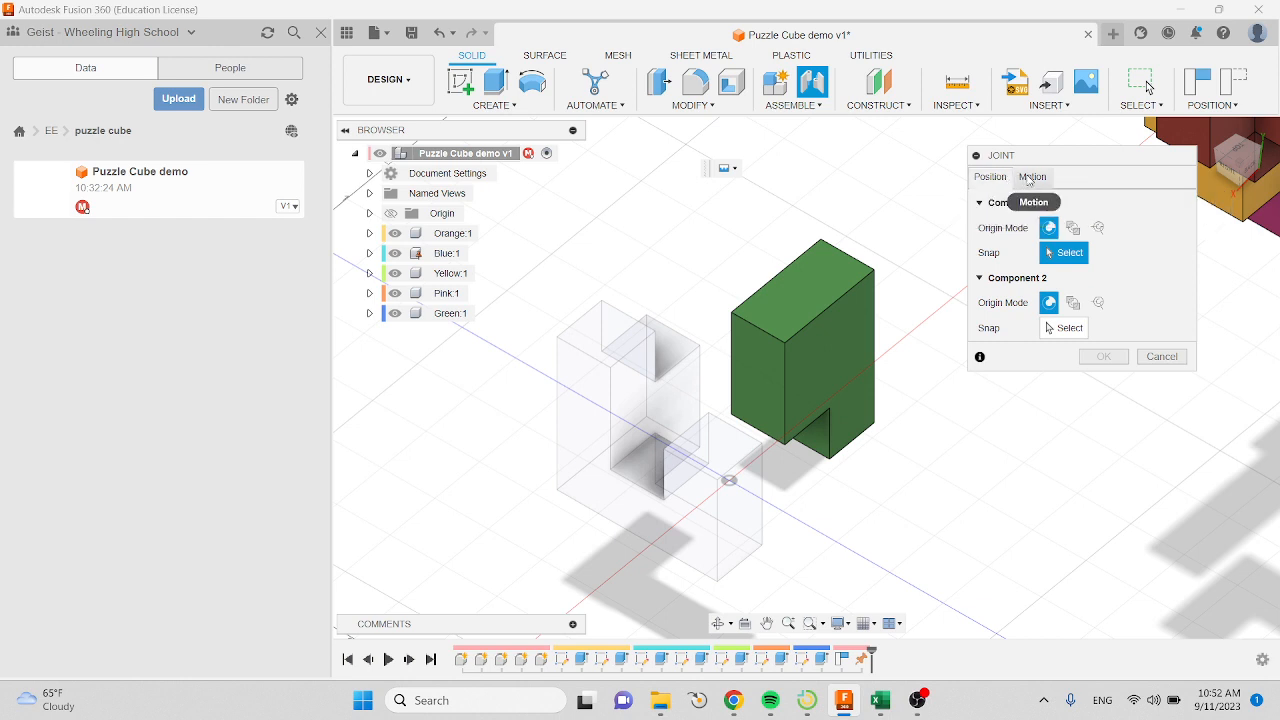
left_click(1031, 177)
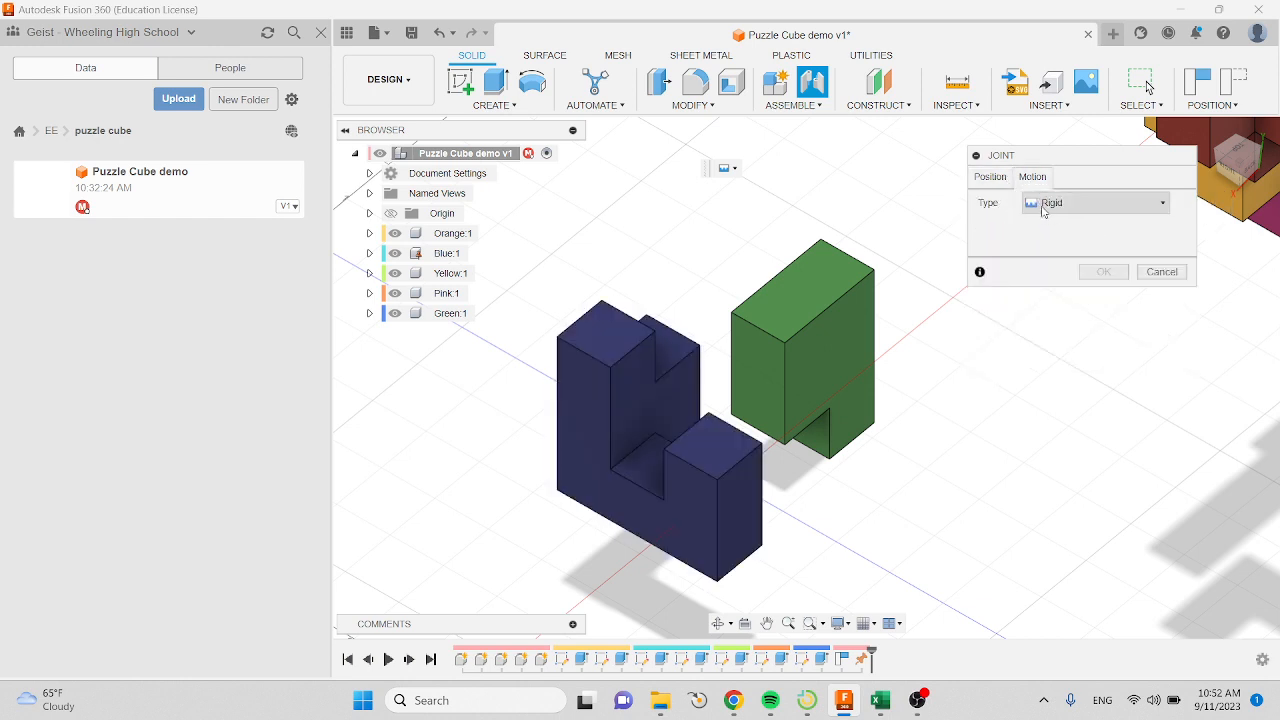
left_click(990, 177)
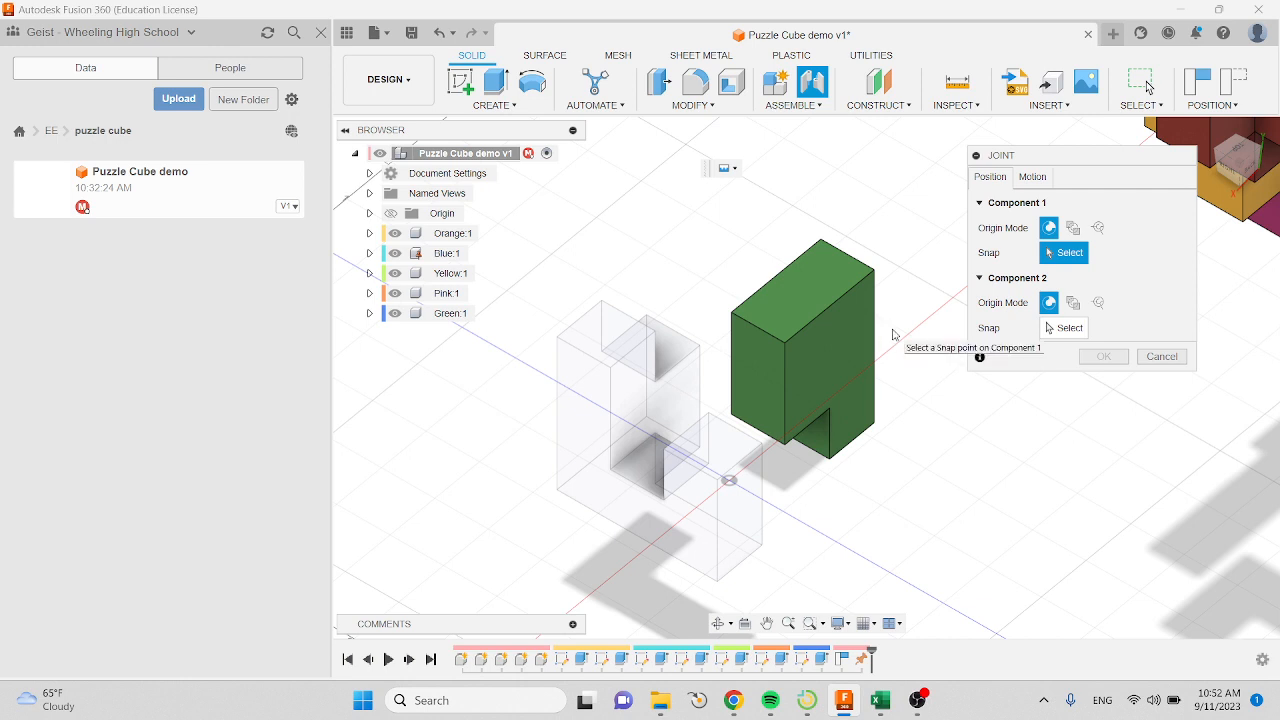
middle_click_drag(894, 338, 868, 224, "shift")
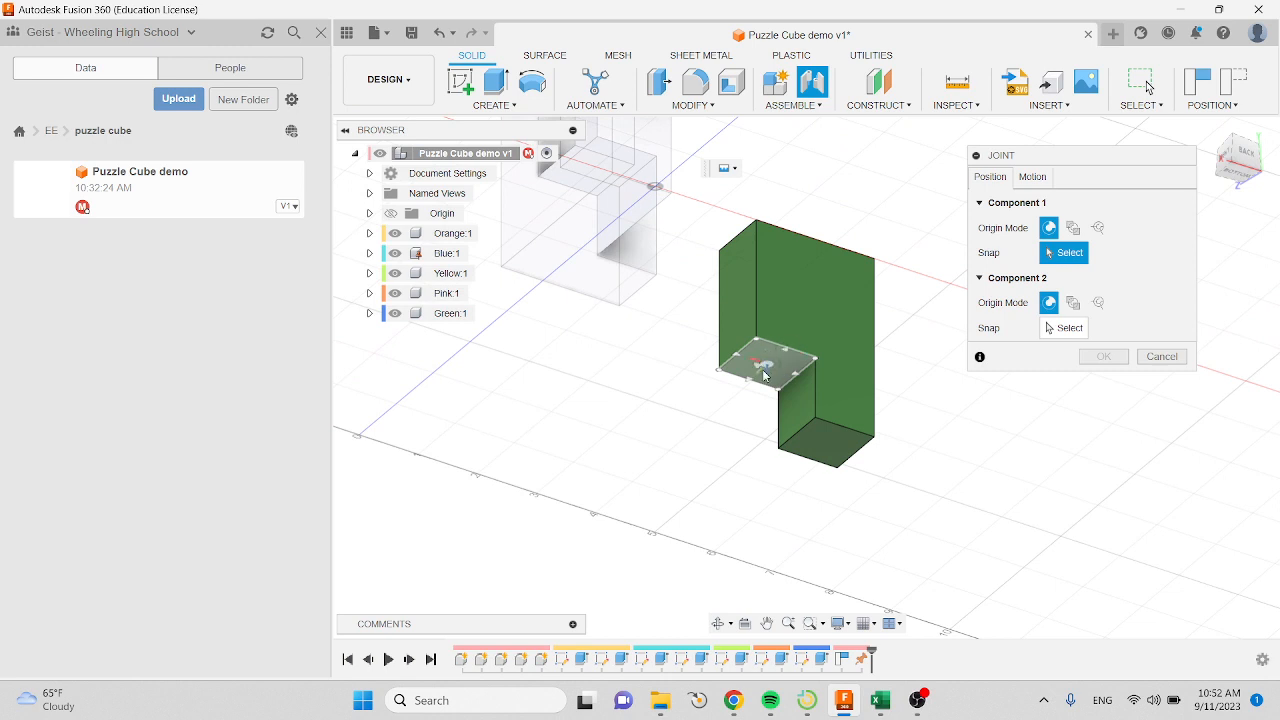
scroll(769, 376, "up", 2)
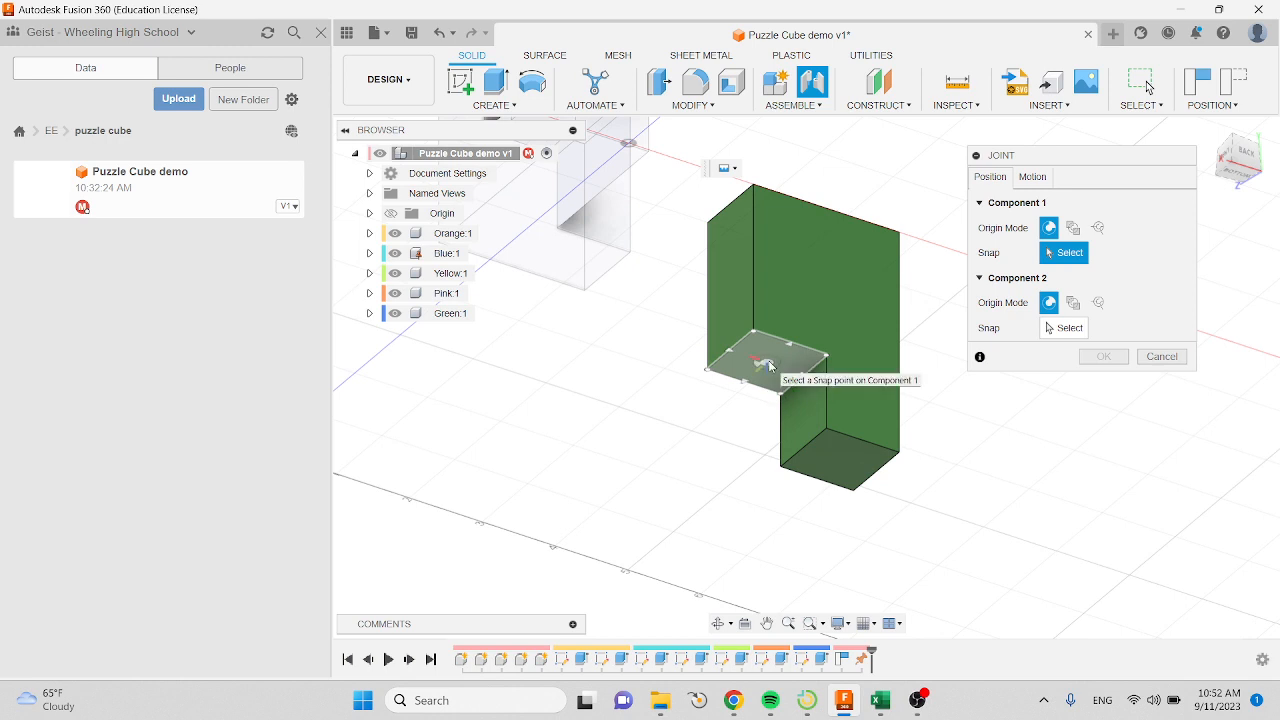
scroll(770, 366, "down", 2)
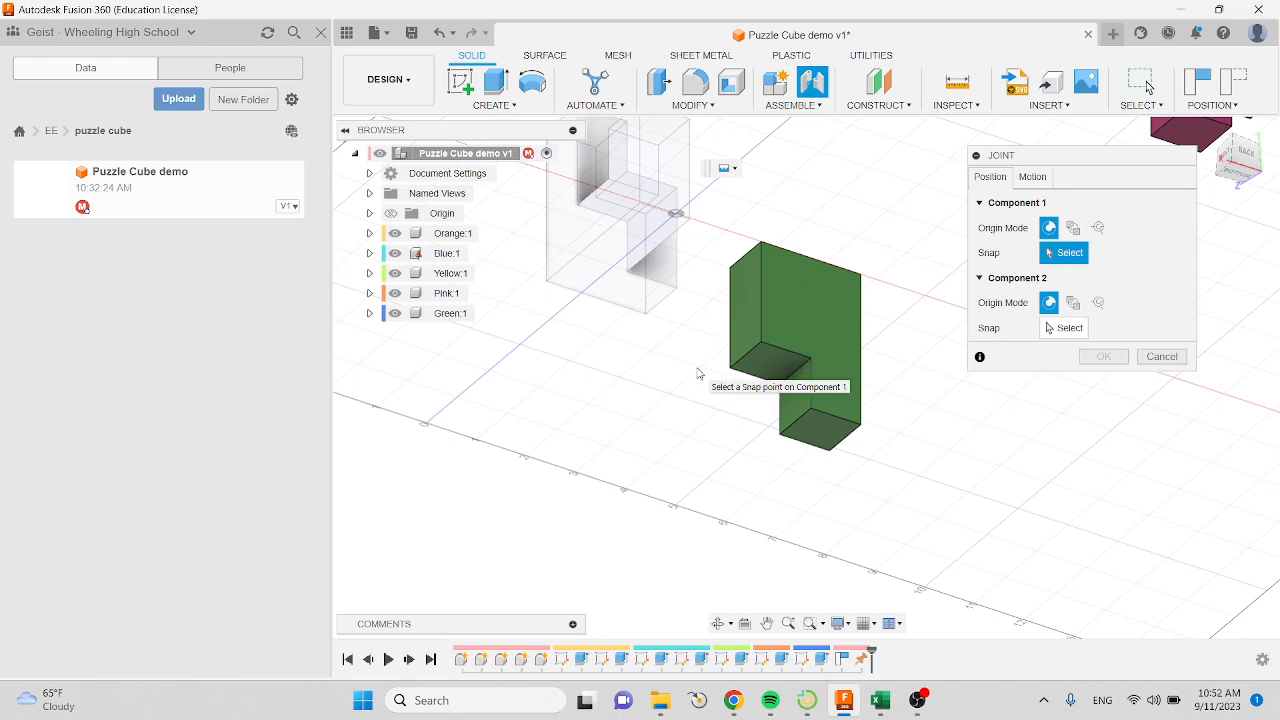
middle_click_drag(696, 374, 617, 471, "shift")
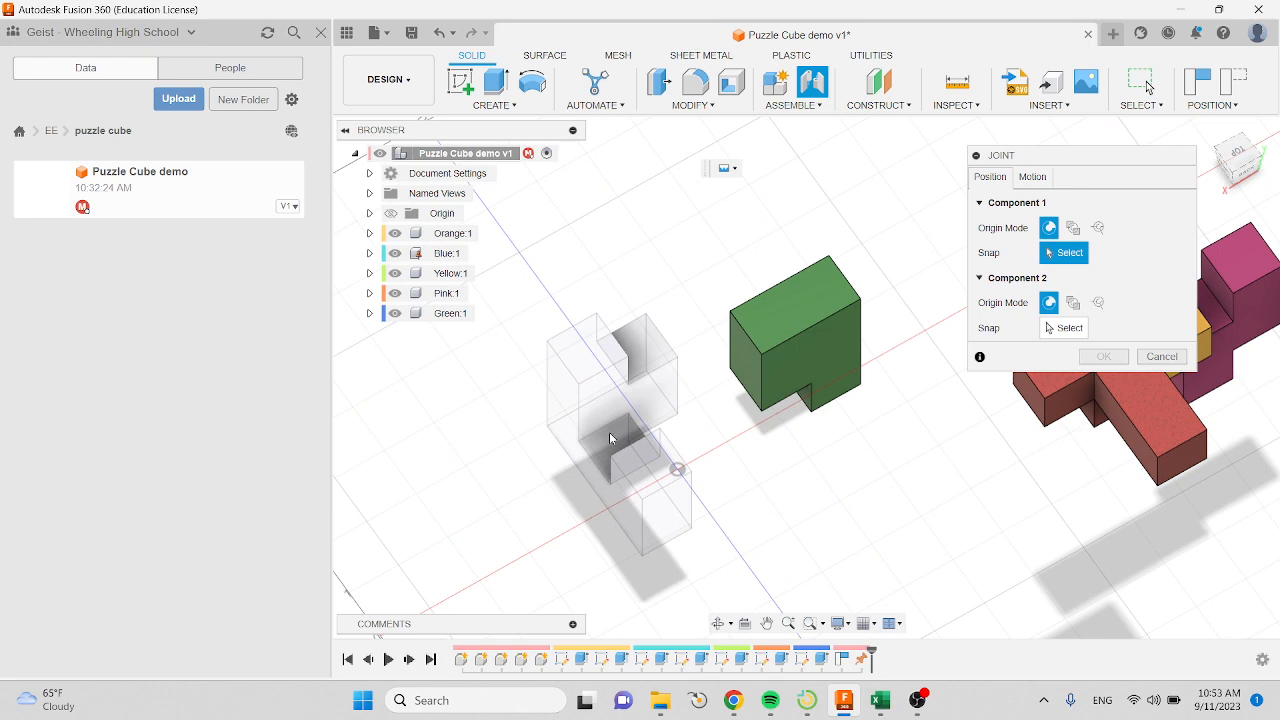
middle_click_drag(850, 449, 808, 340, "shift")
scroll(768, 392, "up", 5)
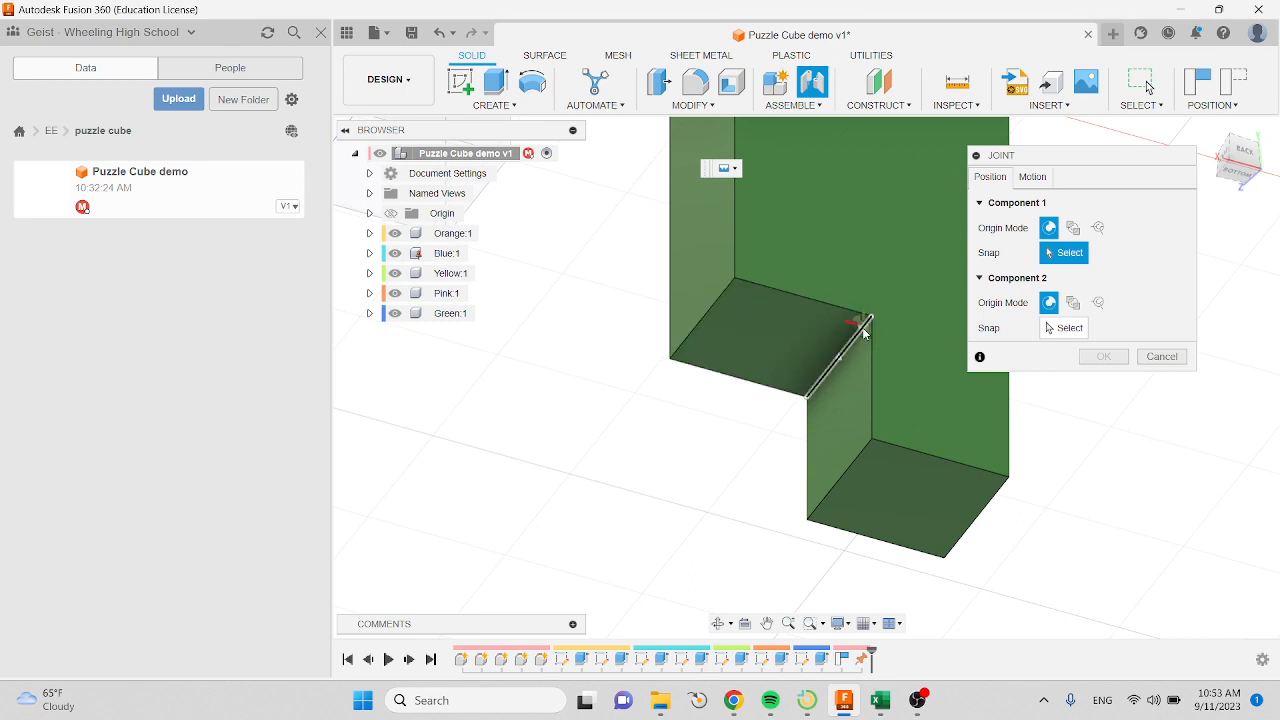
left_click(770, 346)
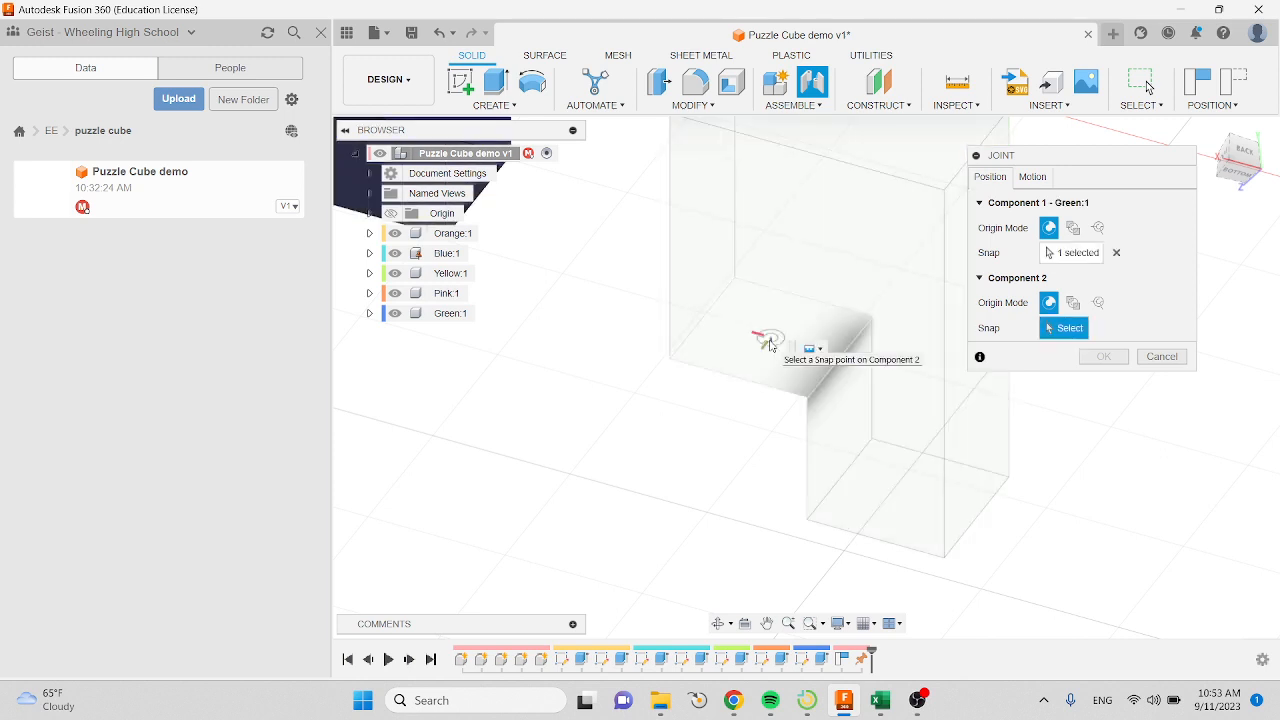
Step: Snap the green piece to the centre of the blue piece's recessed slot face and complete the rigid joint
scroll(770, 346, "down", 5)
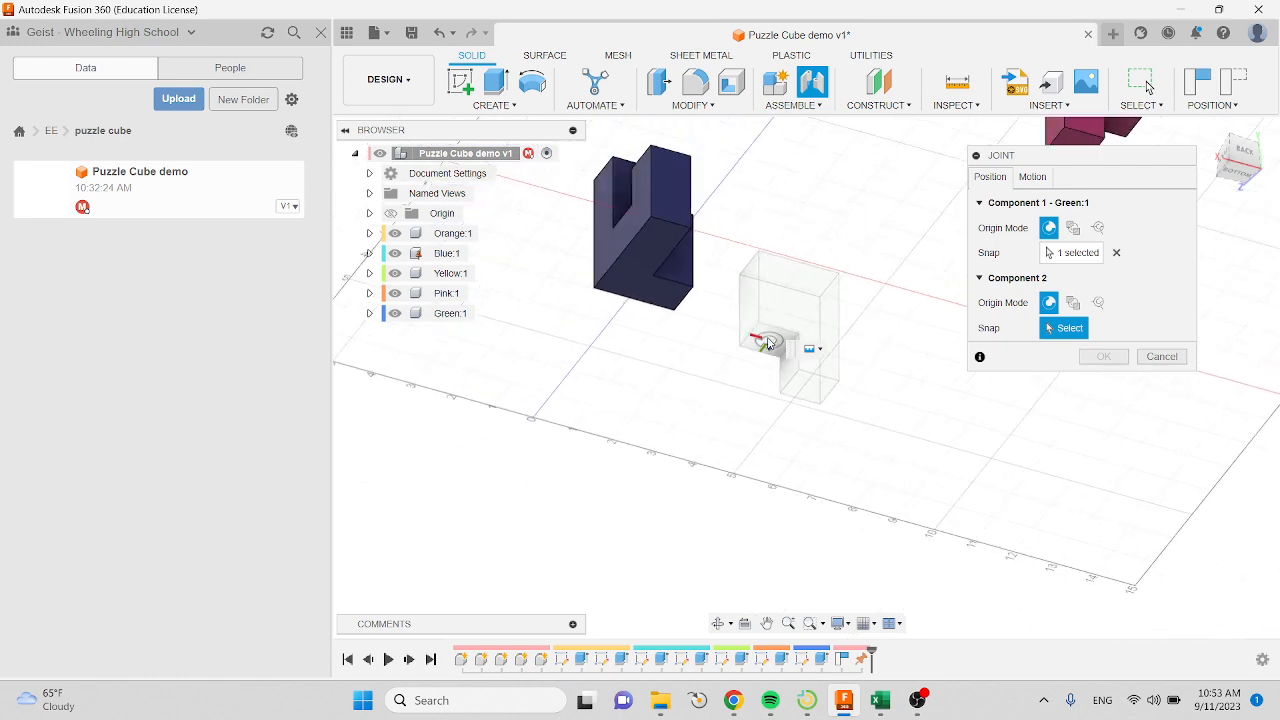
middle_click_drag(740, 292, 740, 450, "shift")
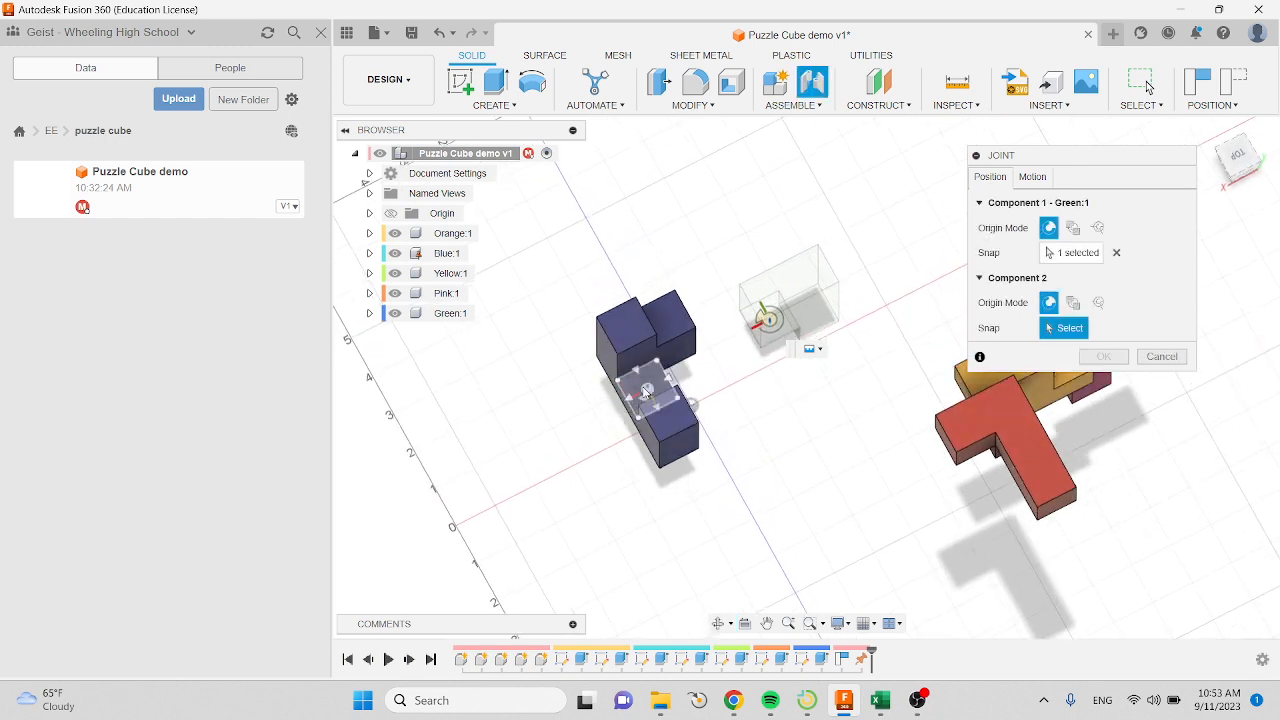
scroll(650, 392, "up", 5)
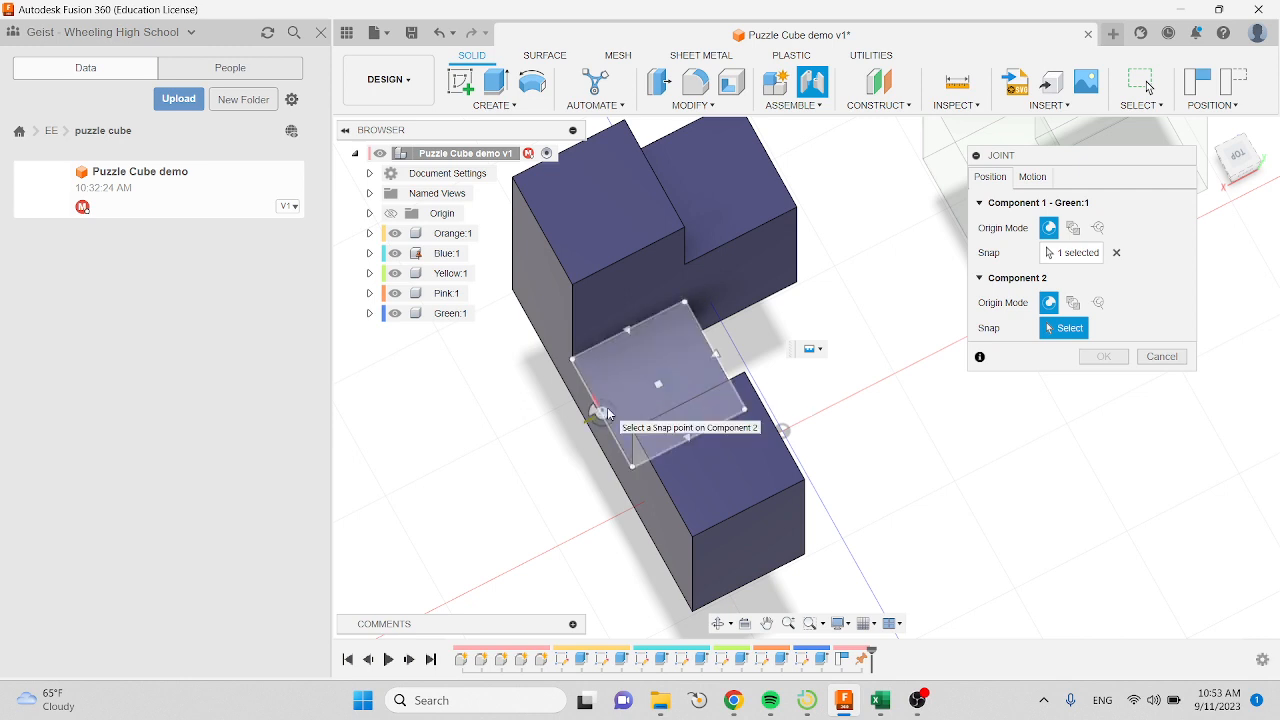
left_click(660, 387)
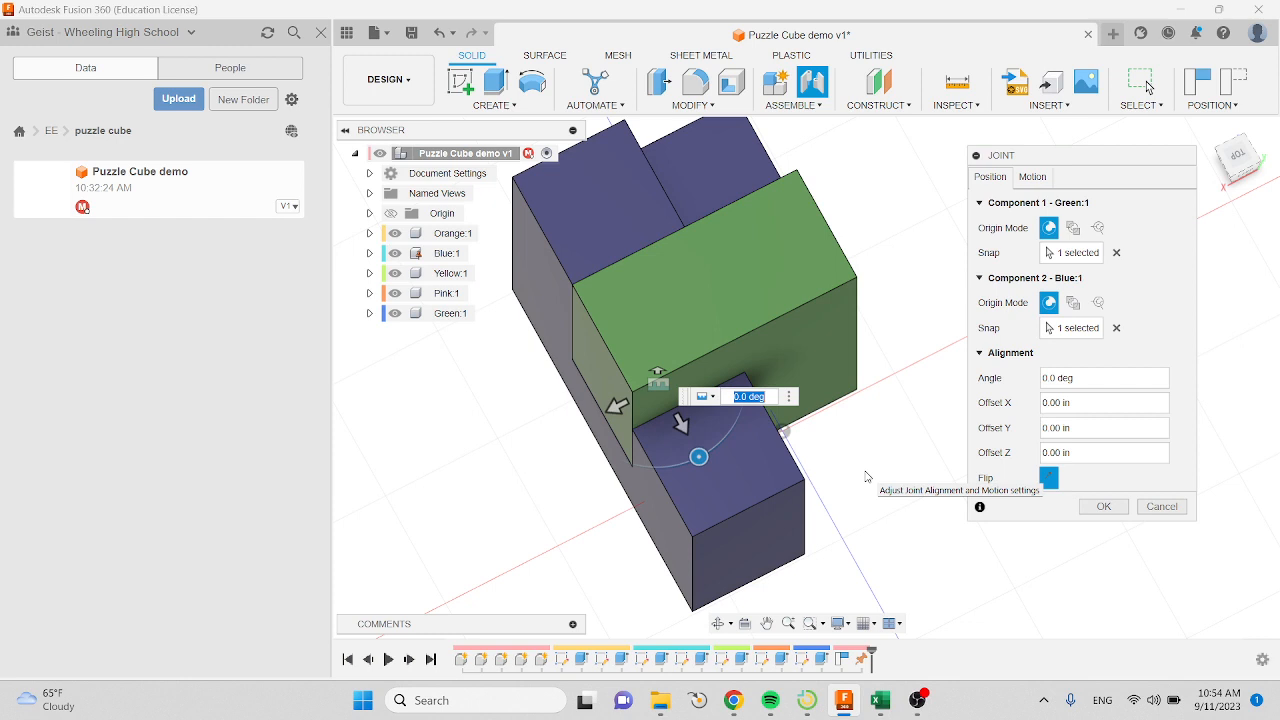
left_click(1104, 506)
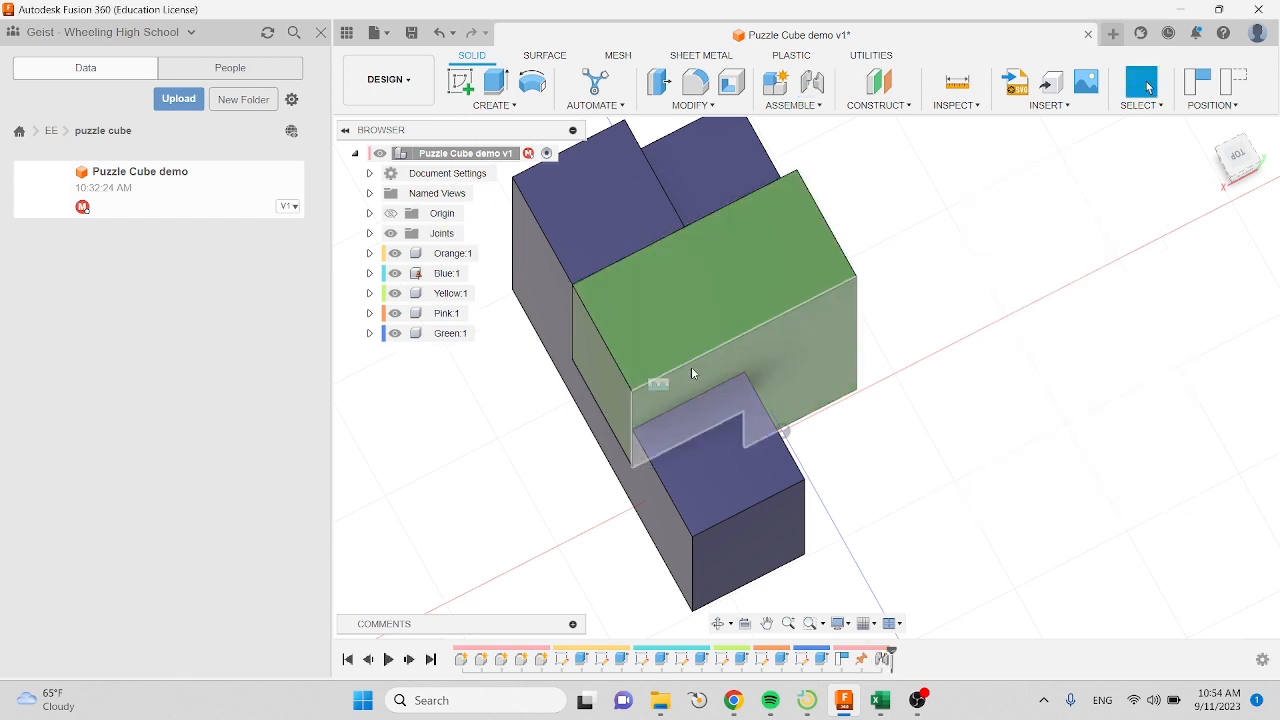
Step: Select the new rigid joint and inspect how the green piece sits in the blue piece
left_click_drag(695, 347, 698, 348)
left_click(656, 386)
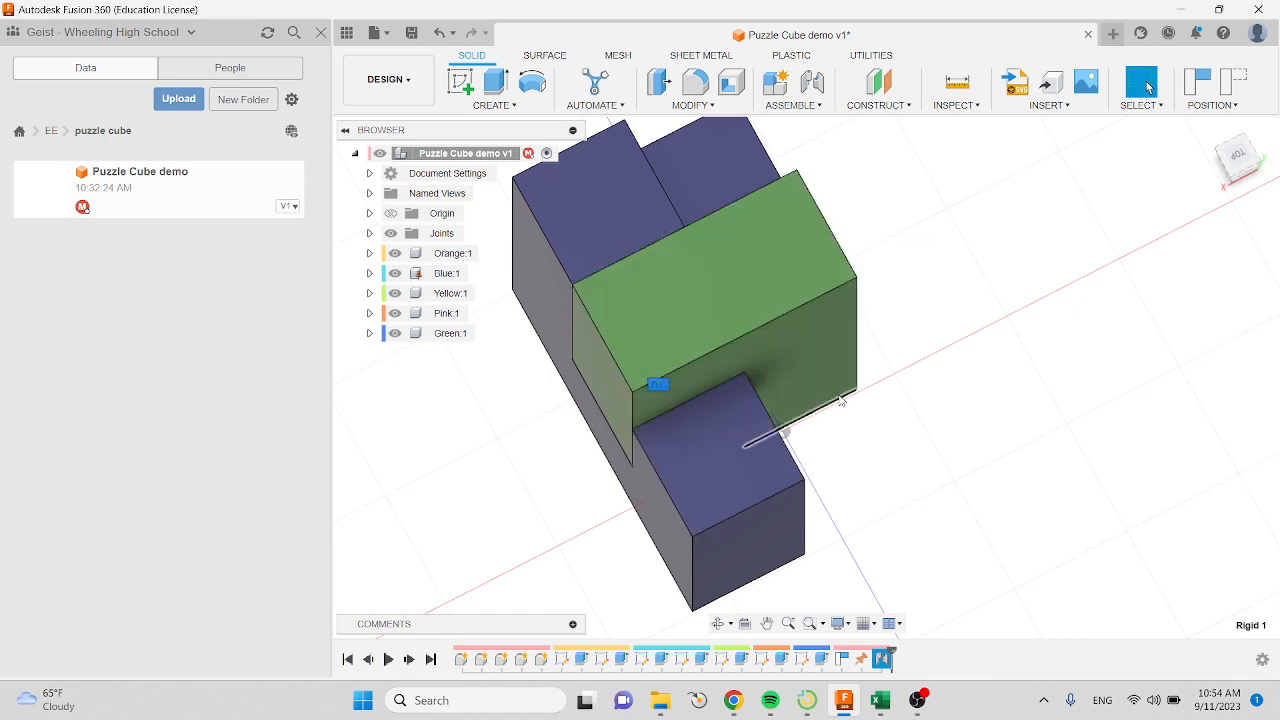
scroll(840, 402, "down", 4)
middle_click_drag(838, 402, 734, 371, "shift")
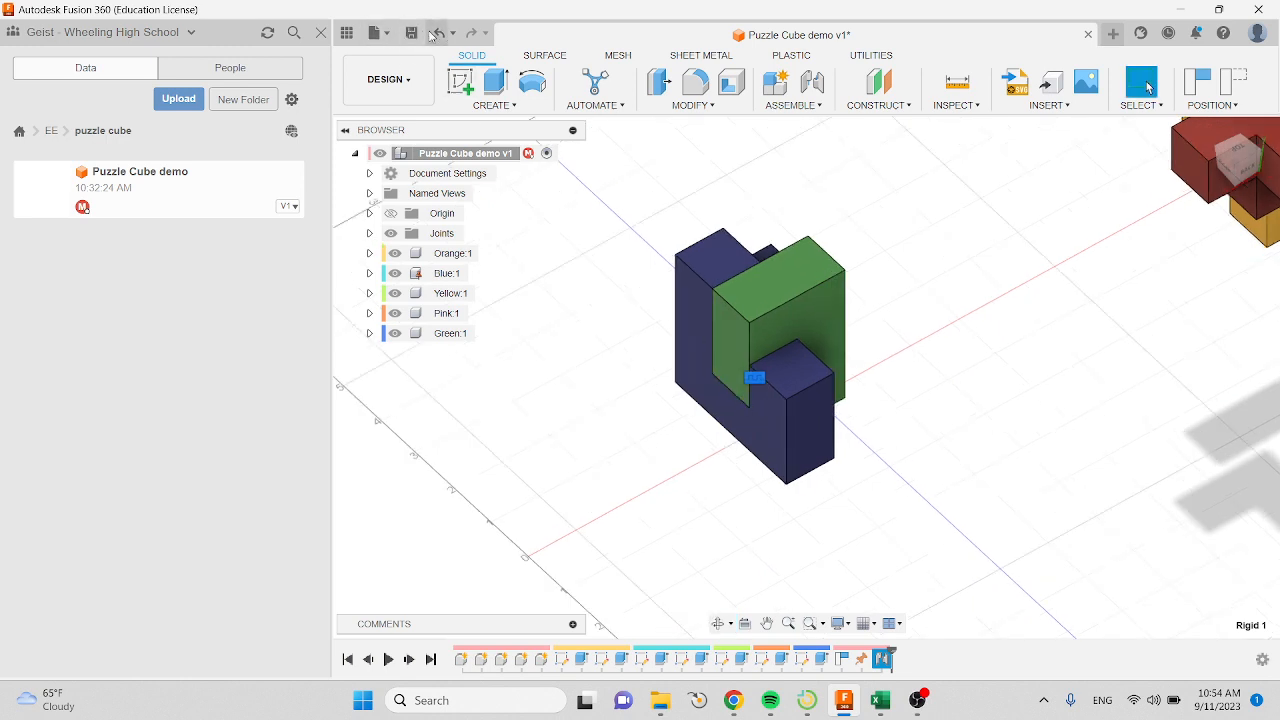
middle_click_drag(820, 334, 814, 340, "shift")
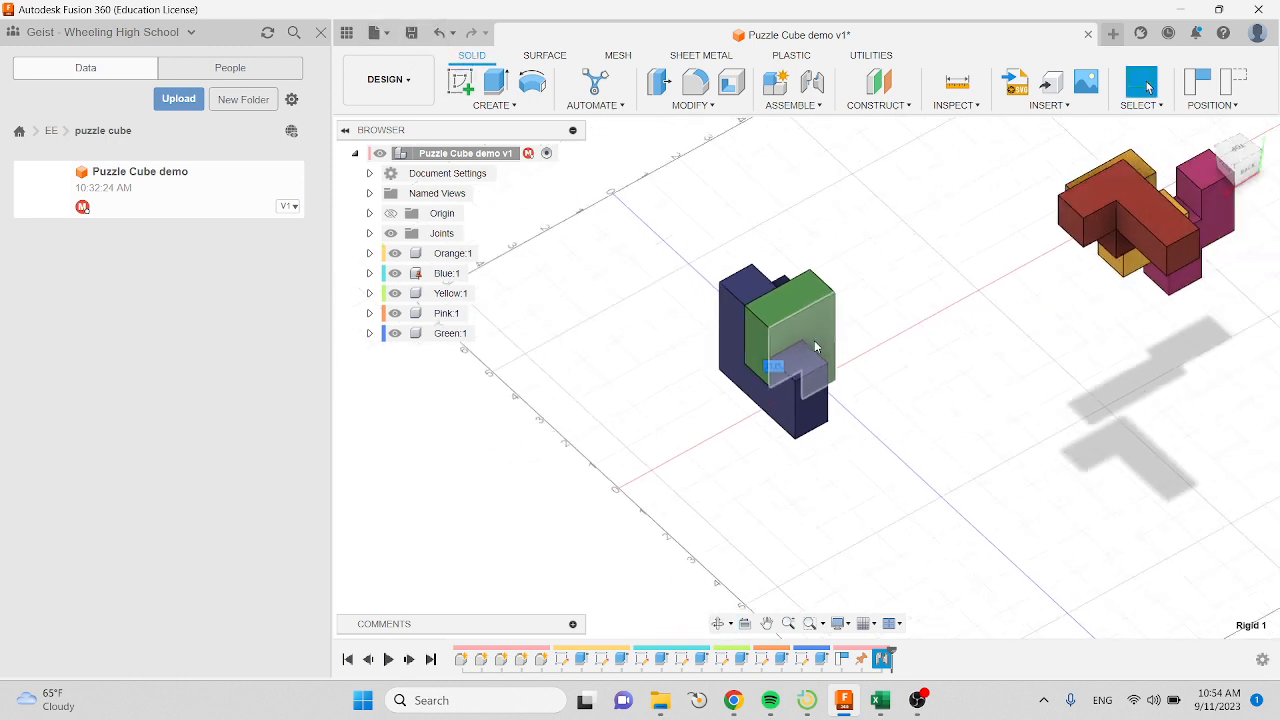
Step: Switch to Chrome to check the exploded puzzle drawing in the PDF, and return to Fusion 360
mouse_move(734, 700)
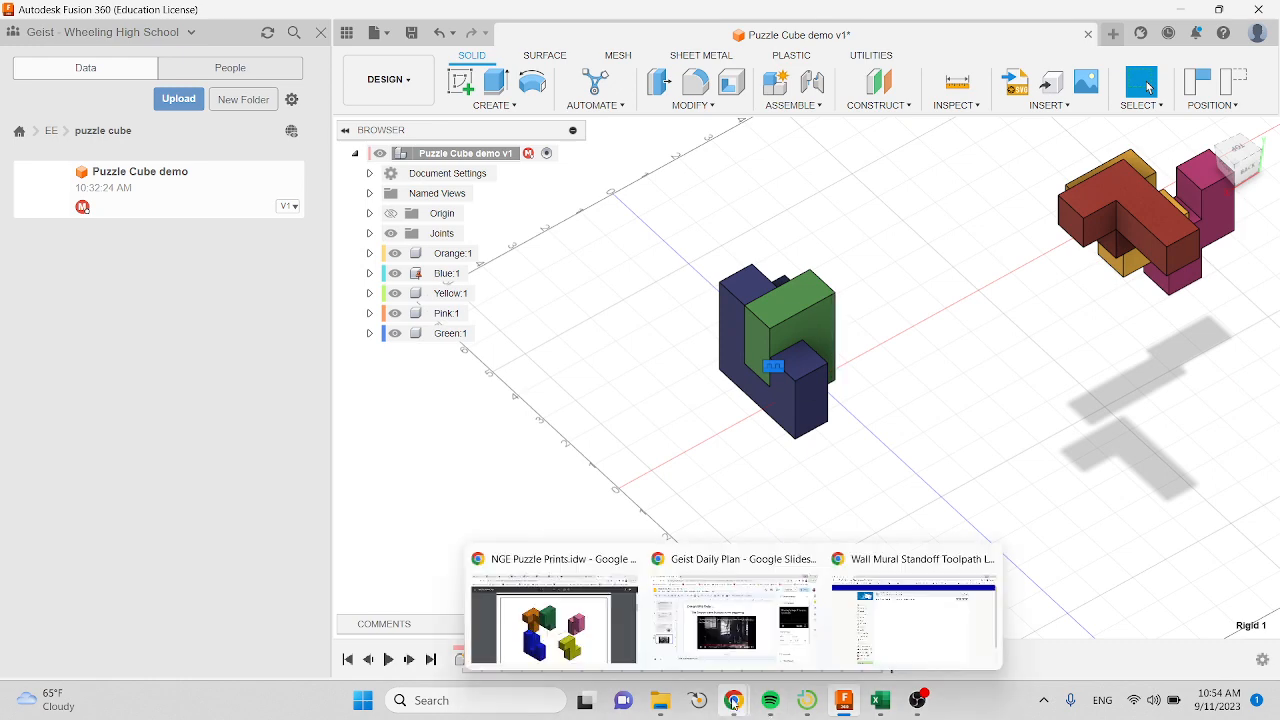
left_click(540, 630)
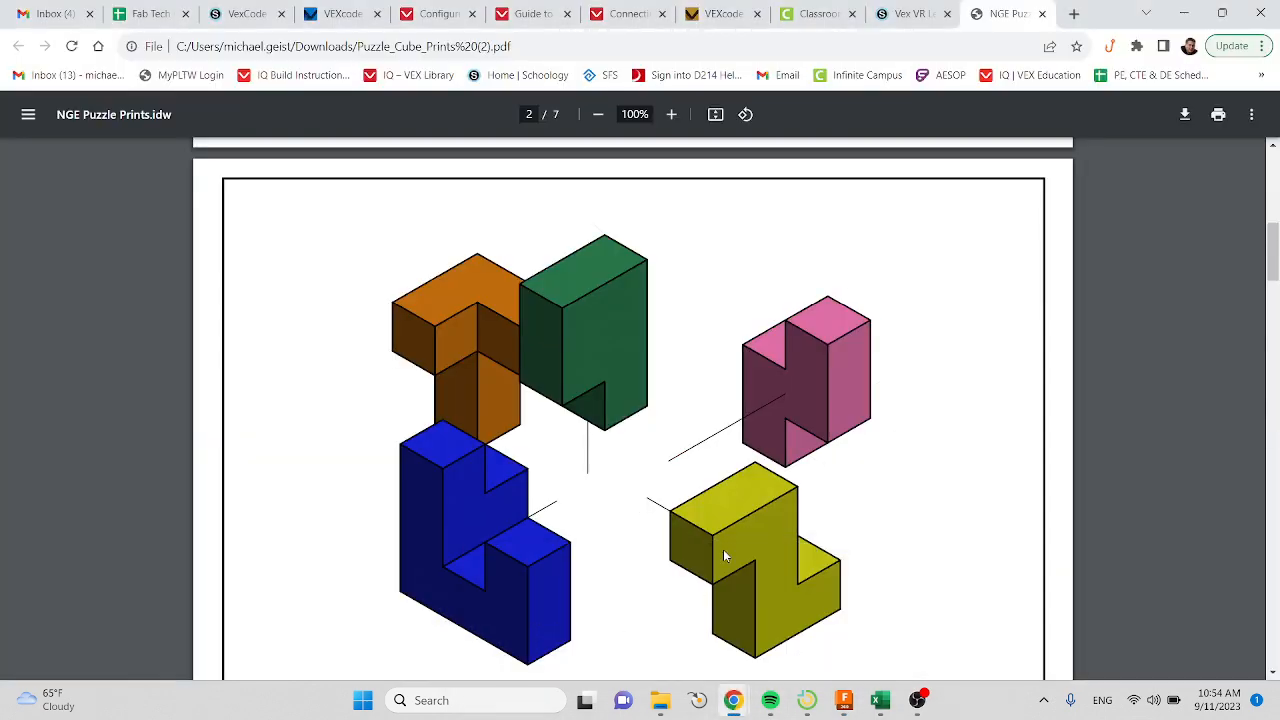
left_click(845, 702)
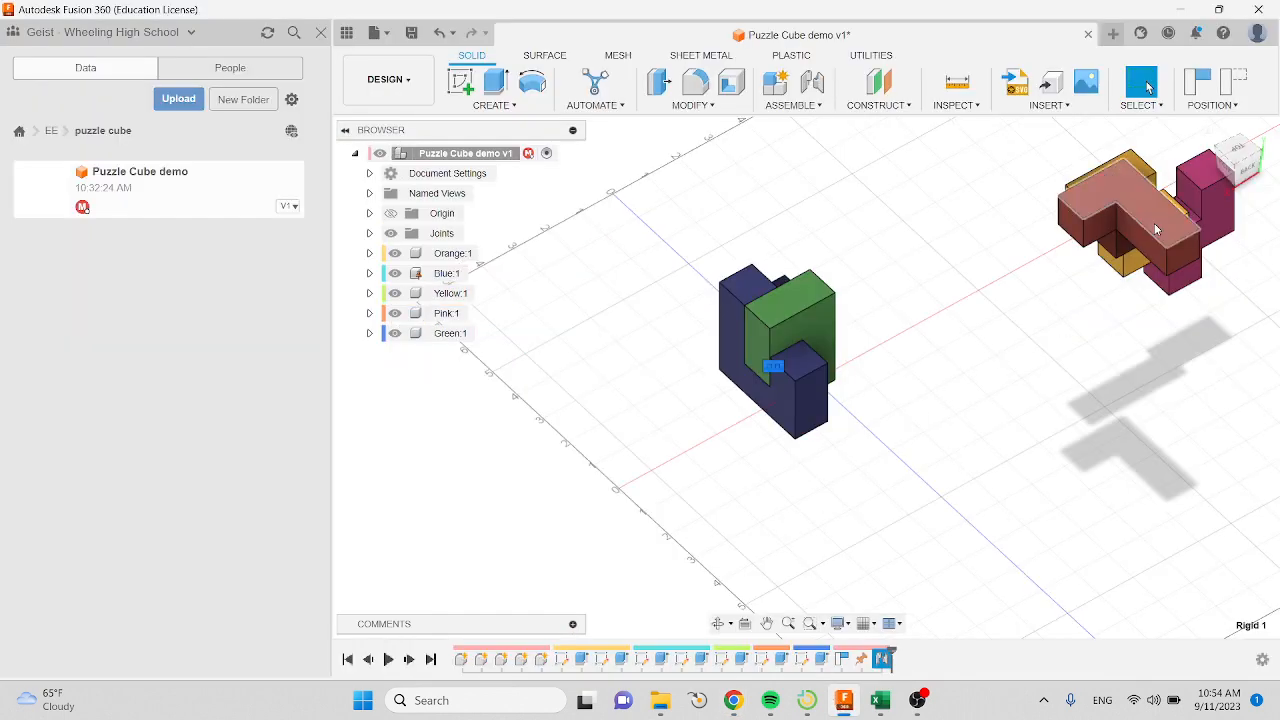
Step: Move the Orange piece clear of the Yellow piece, and place the Yellow piece beside the joined blue and green pieces
left_click_drag(1154, 223, 1134, 344)
scroll(1128, 337, "down", 5)
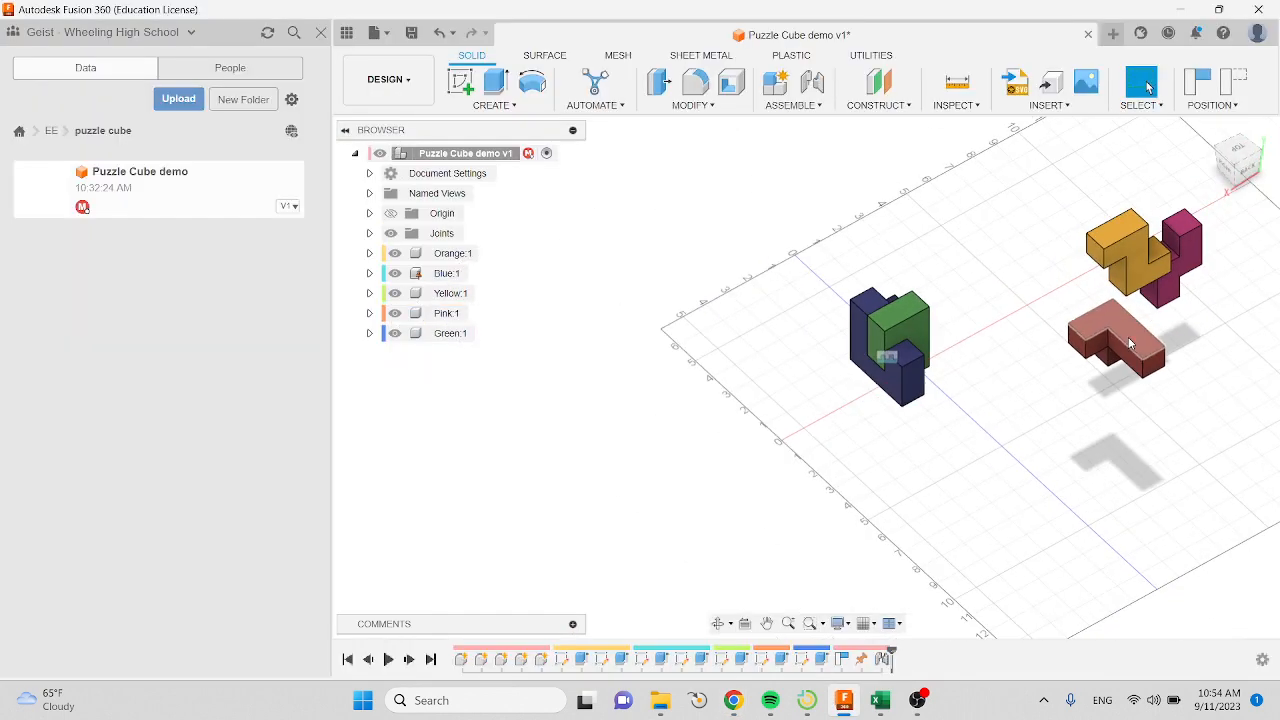
left_click(448, 292)
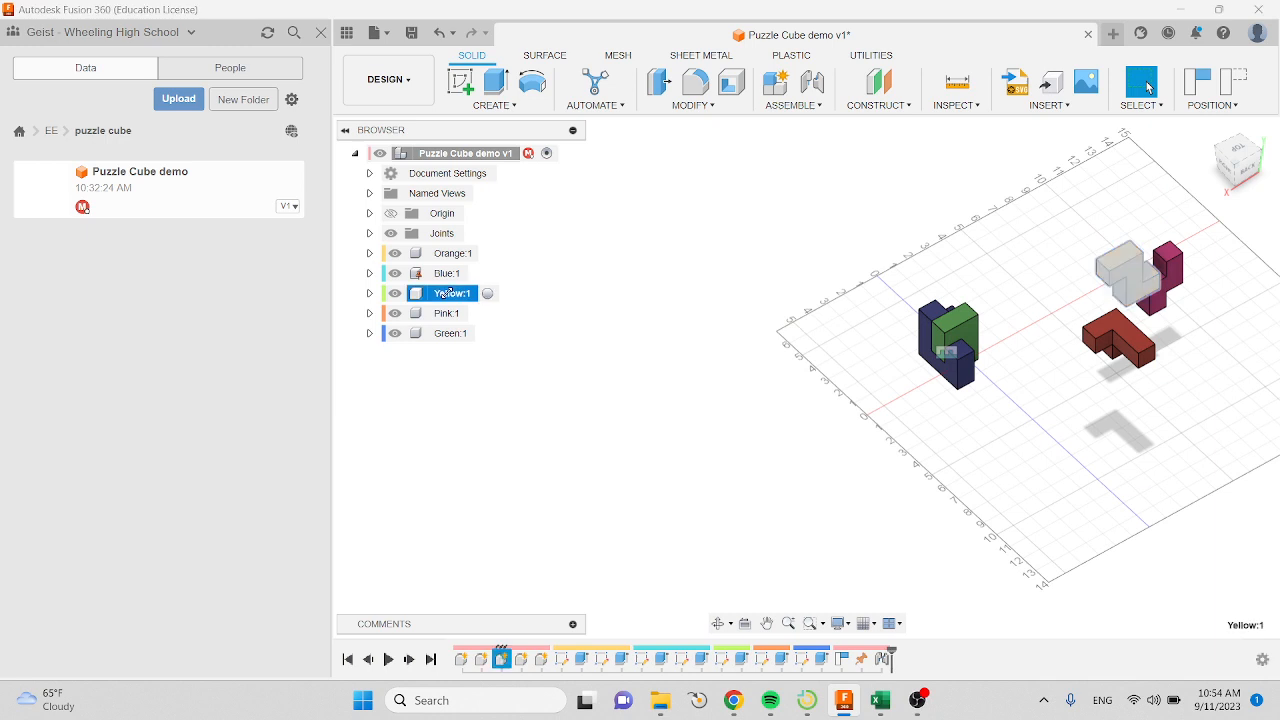
left_click_drag(1125, 283, 905, 386)
scroll(1040, 345, "up", 6)
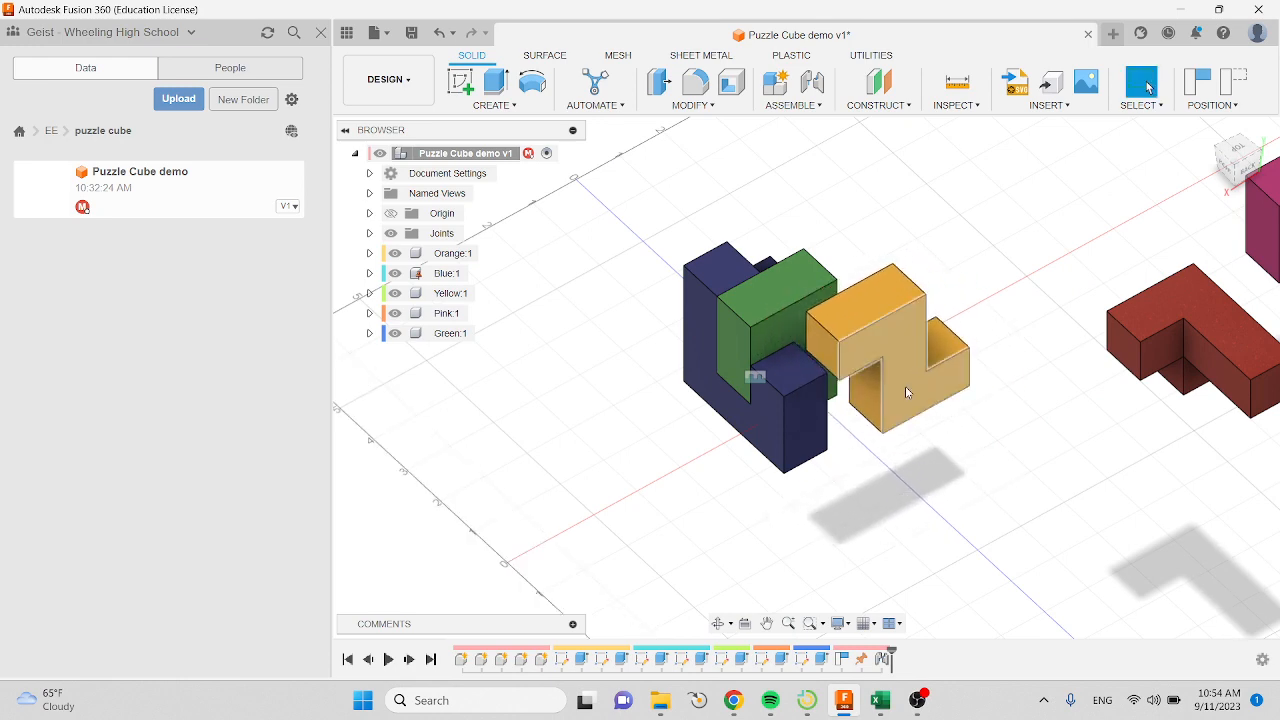
middle_click_drag(821, 374, 940, 334, "shift")
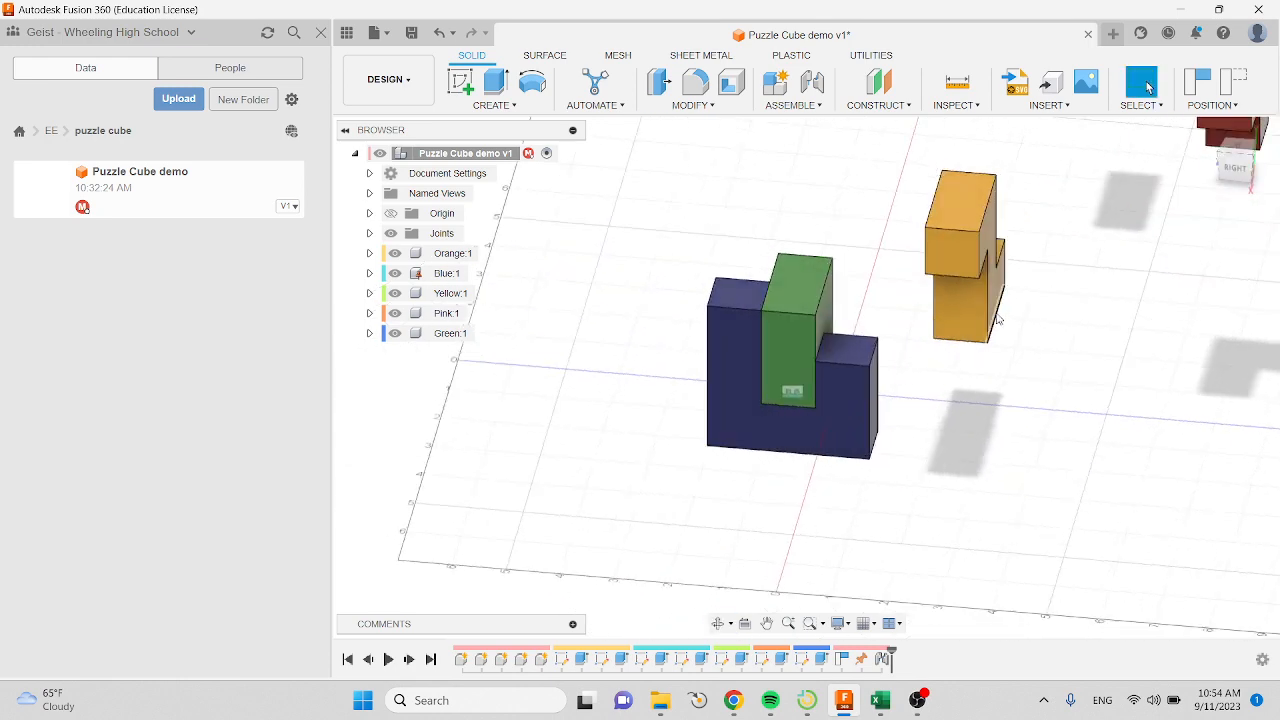
left_click_drag(941, 337, 951, 366)
middle_click_drag(951, 366, 910, 370, "shift")
left_click_drag(909, 369, 1043, 354)
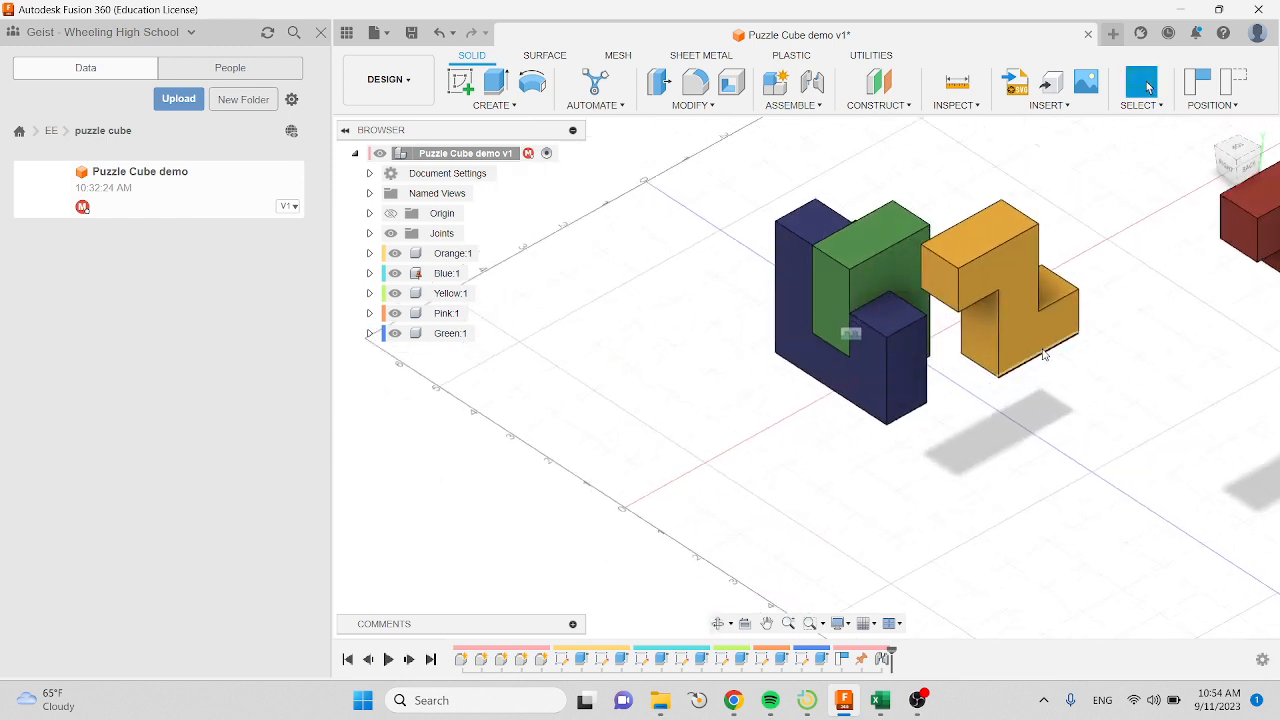
Step: Examine the underside of the Yellow piece's overhanging arm and the top face of the blue piece's short end block
scroll(956, 334, "up", 5)
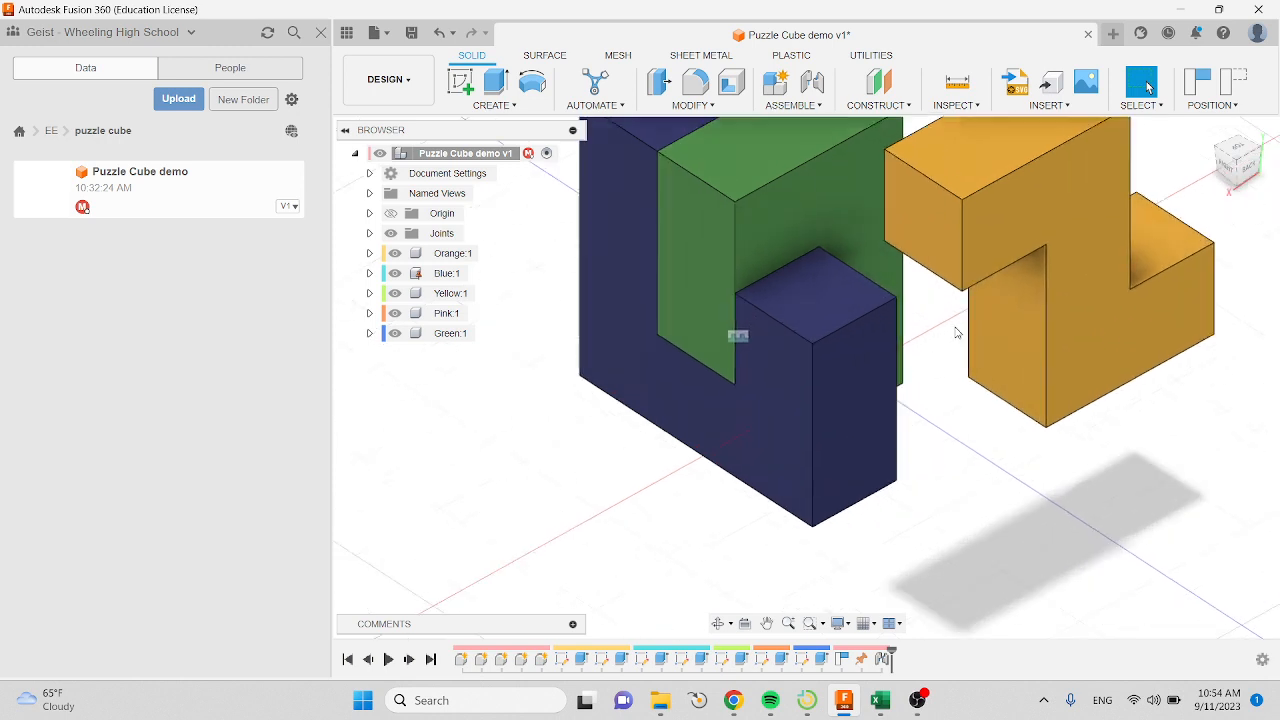
middle_click_drag(957, 334, 921, 400)
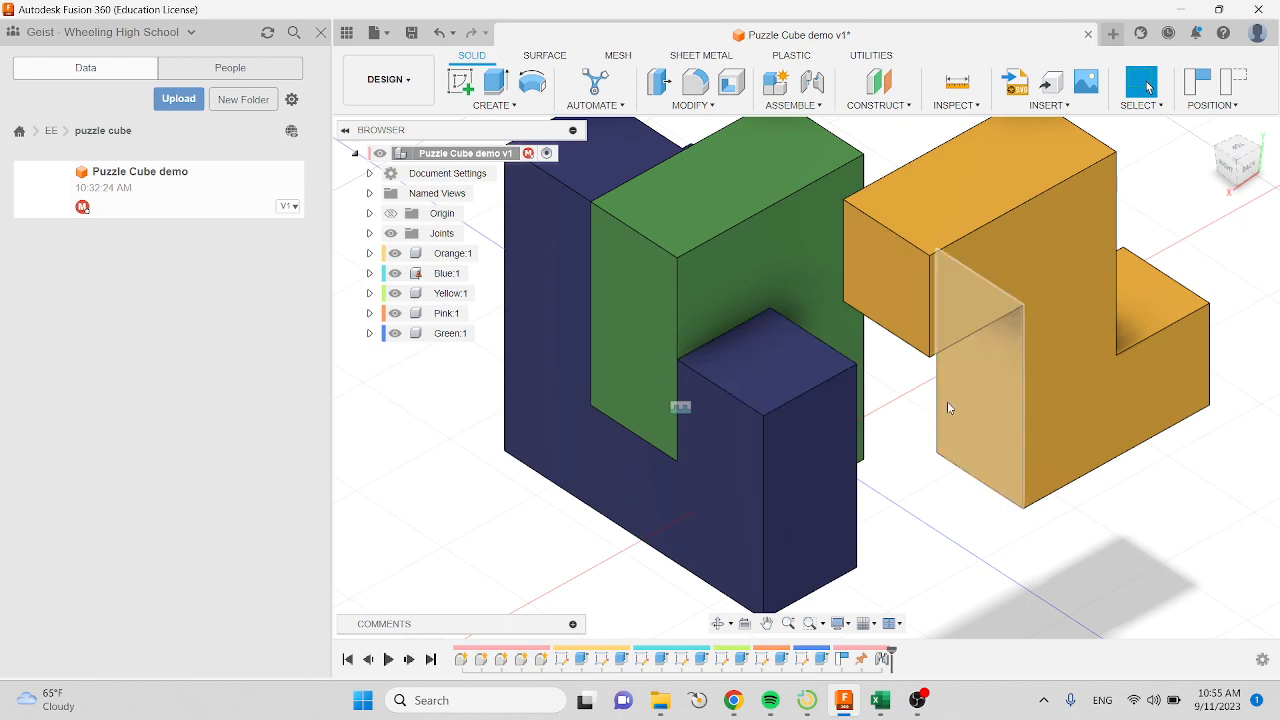
middle_click_drag(949, 407, 940, 236, "shift")
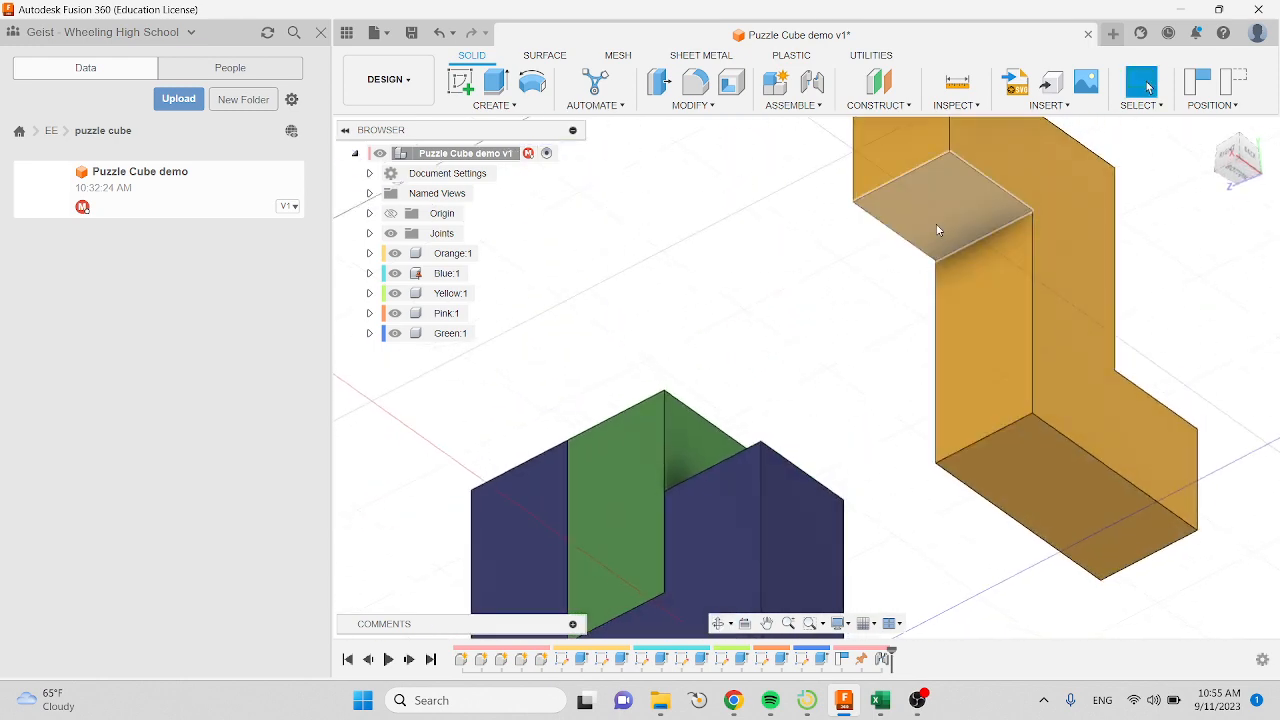
middle_click_drag(915, 354, 809, 443, "shift")
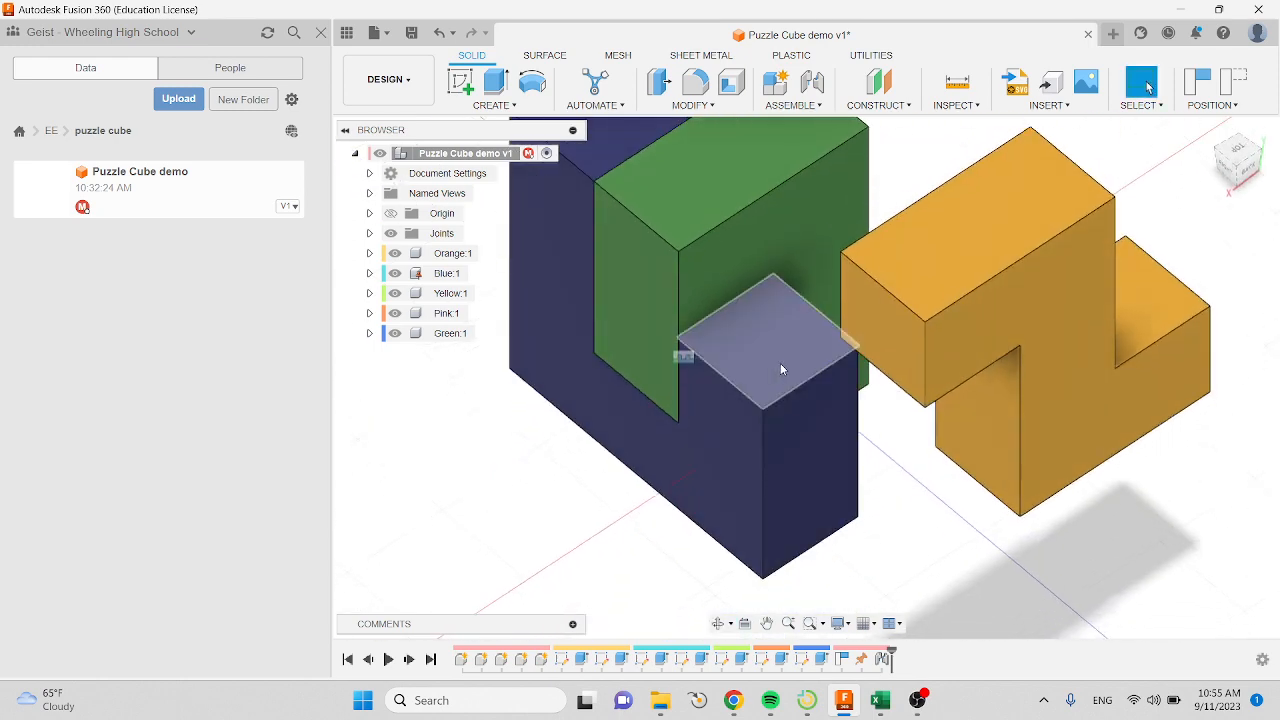
middle_click_drag(780, 363, 950, 272, "shift")
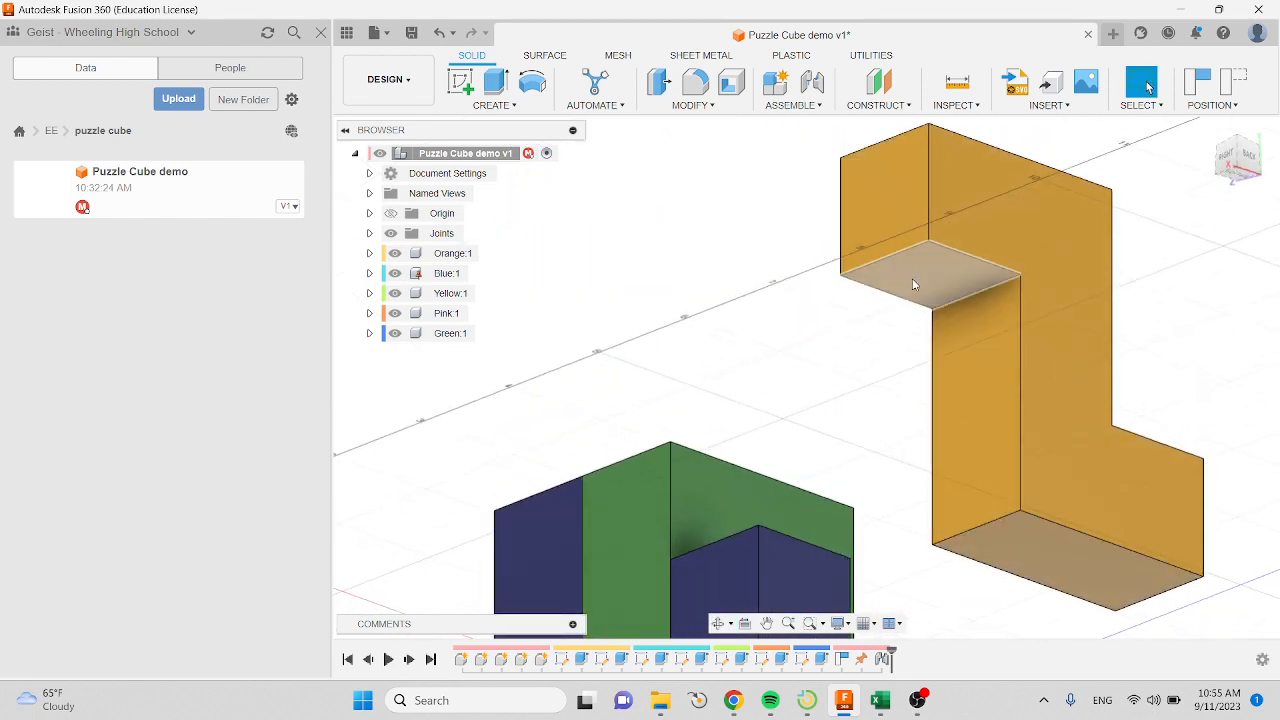
middle_click_drag(922, 287, 883, 429, "shift")
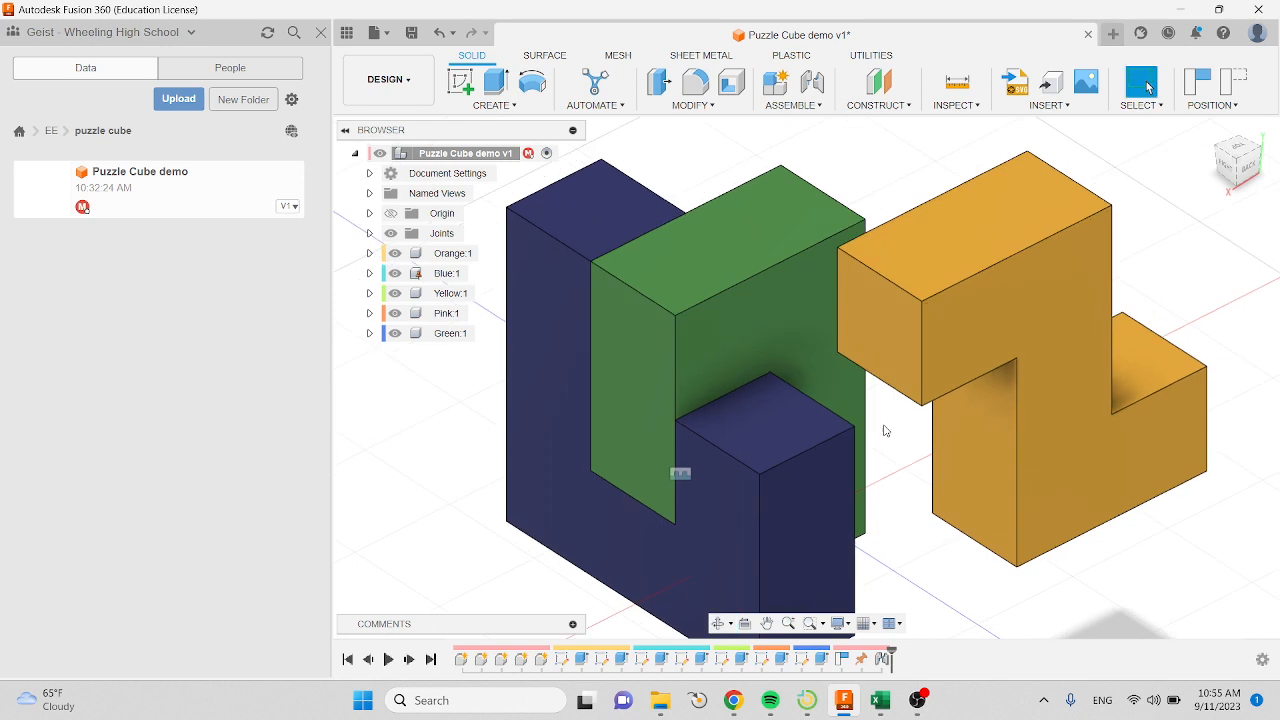
scroll(885, 427, "down", 1)
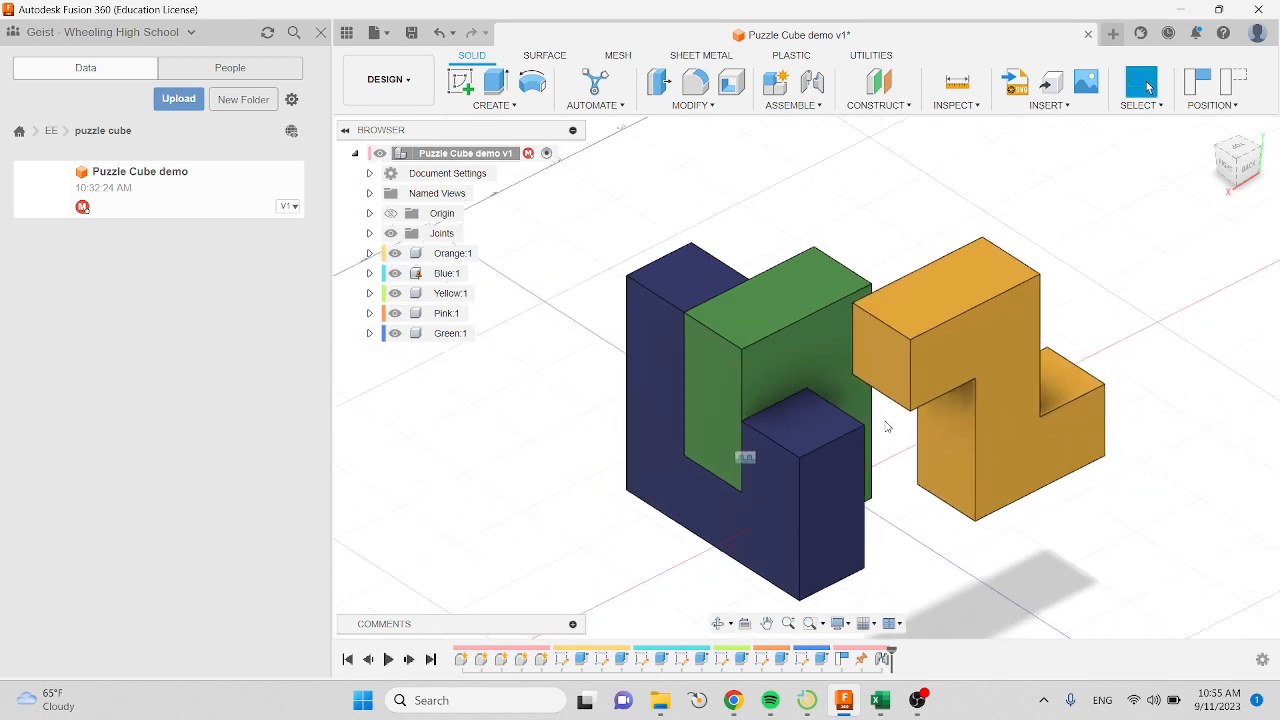
Step: Start a joint and snap its first origin to the centre of the underside of the Yellow piece's overhanging arm
left_click(788, 108)
left_click(790, 141)
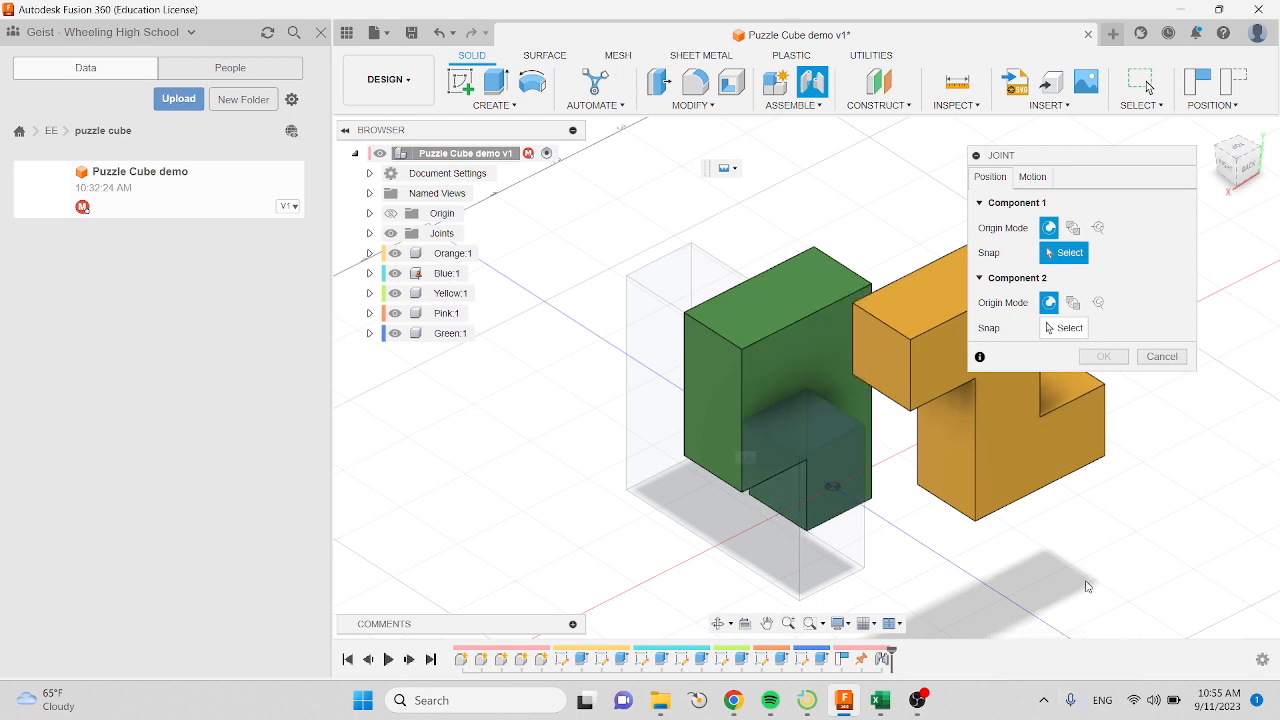
scroll(1088, 590, "up", 1)
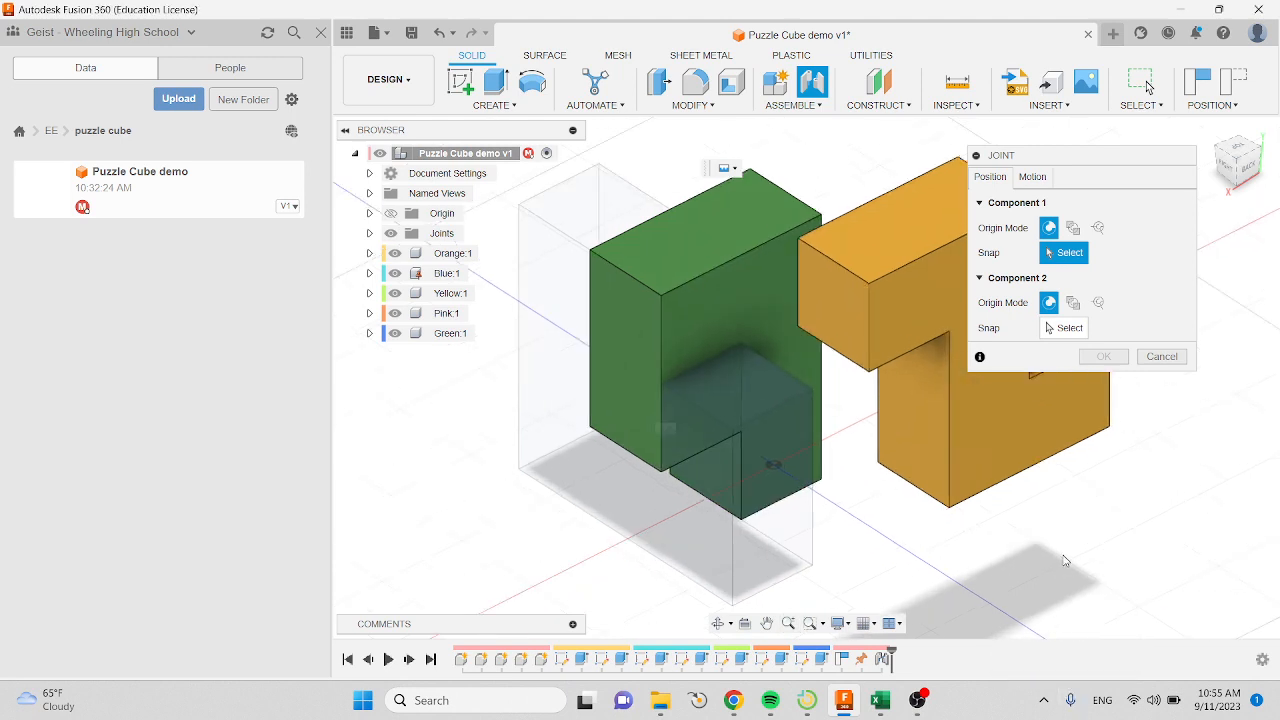
middle_click_drag(1064, 560, 1068, 455, "shift")
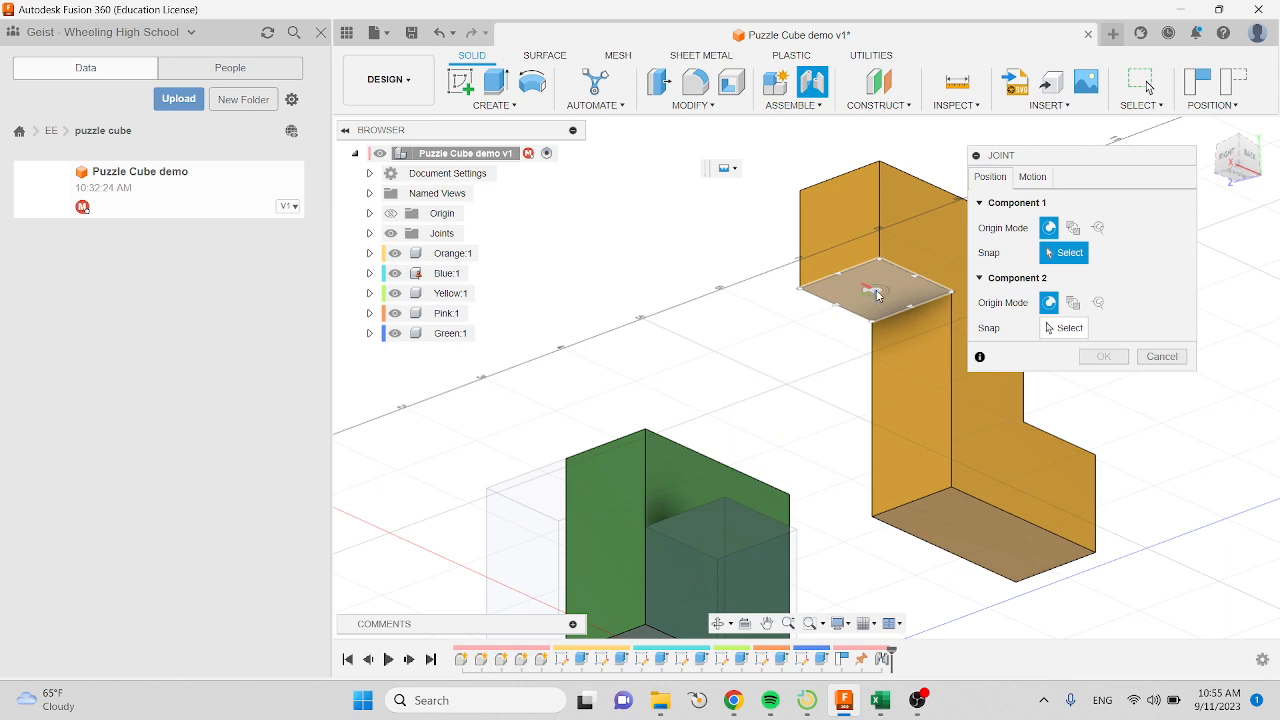
scroll(876, 293, "up", 2)
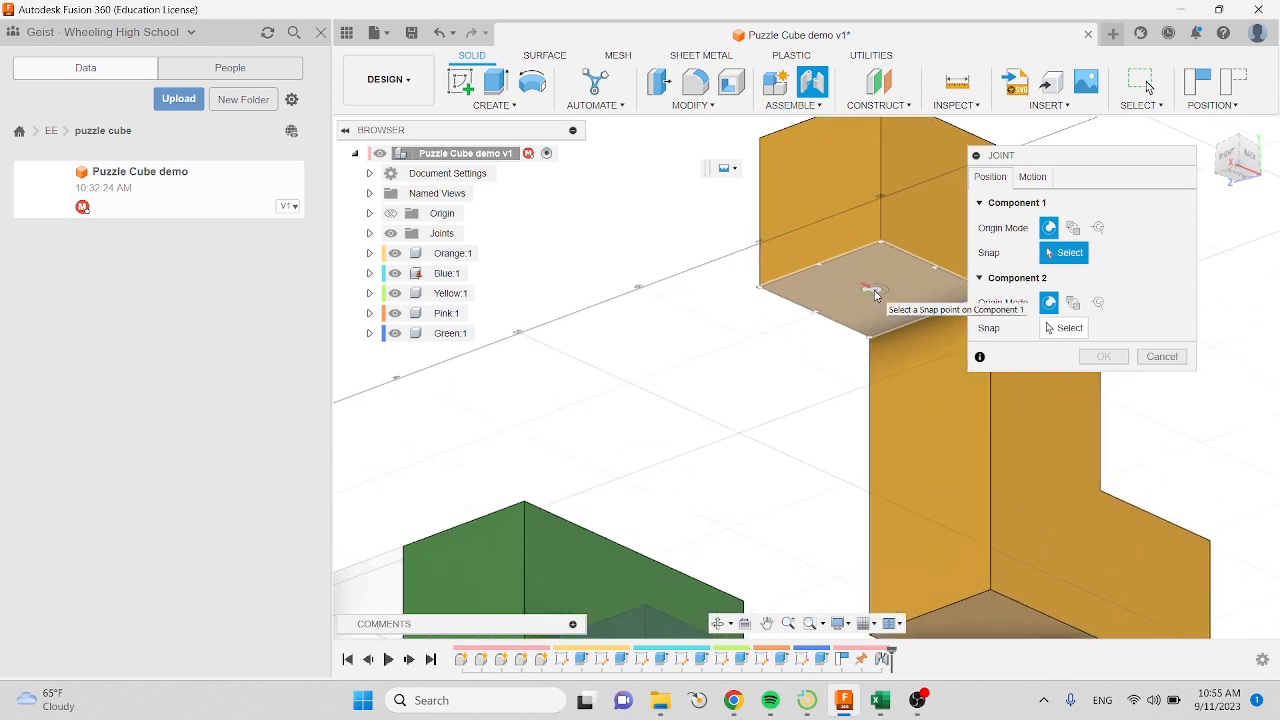
left_click(876, 293)
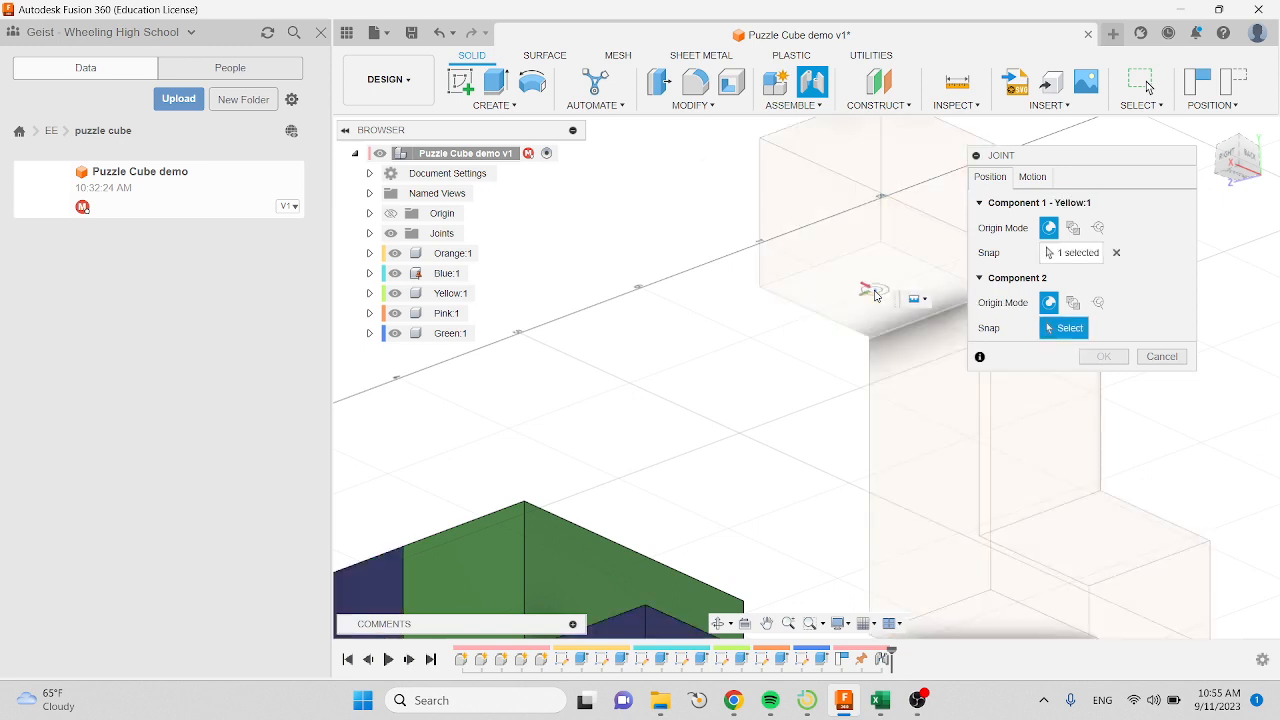
Step: Snap the joint's second origin to the centre of the blue piece's short end block's top face and accept the joint
scroll(876, 304, "down", 5)
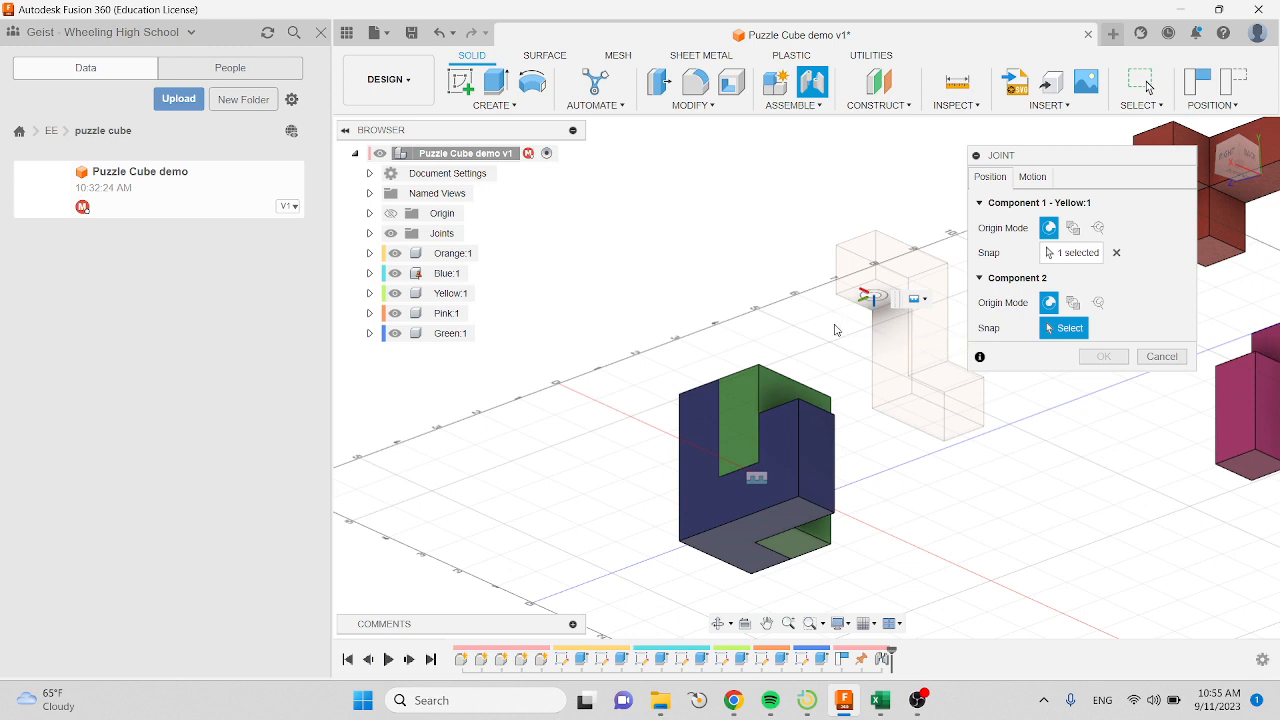
middle_click_drag(835, 330, 836, 431, "shift")
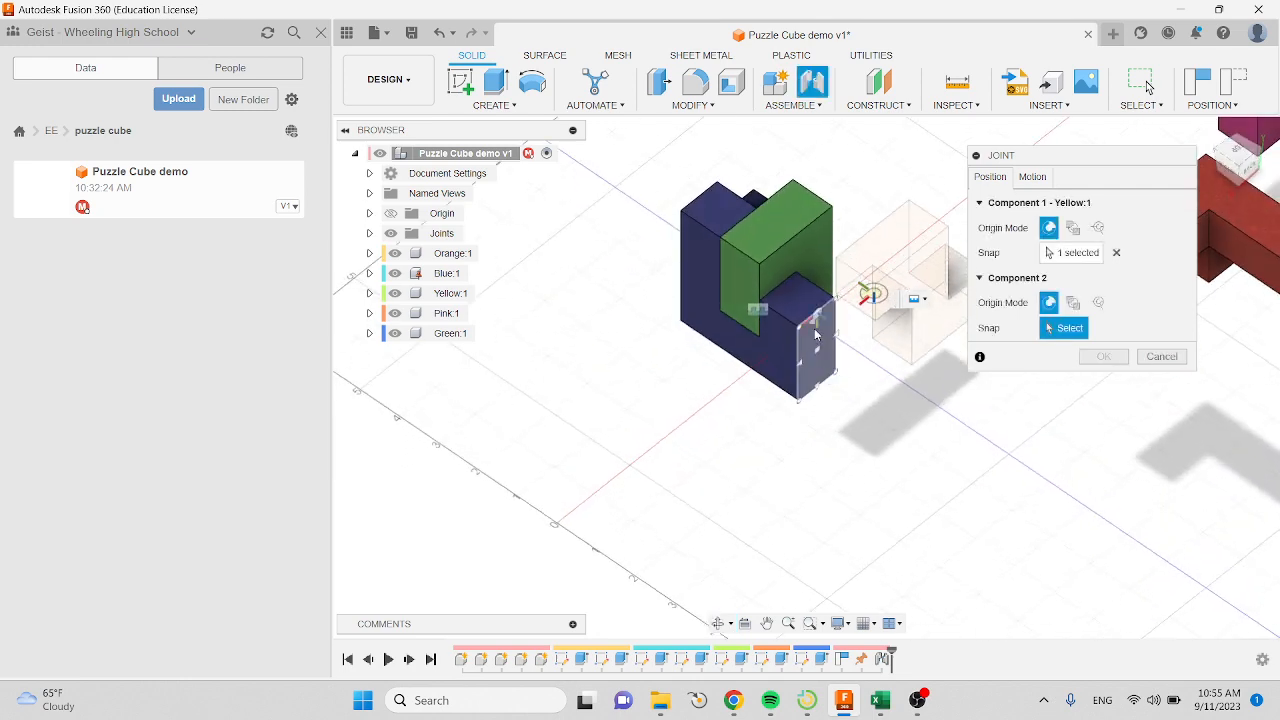
scroll(800, 305, "up", 3)
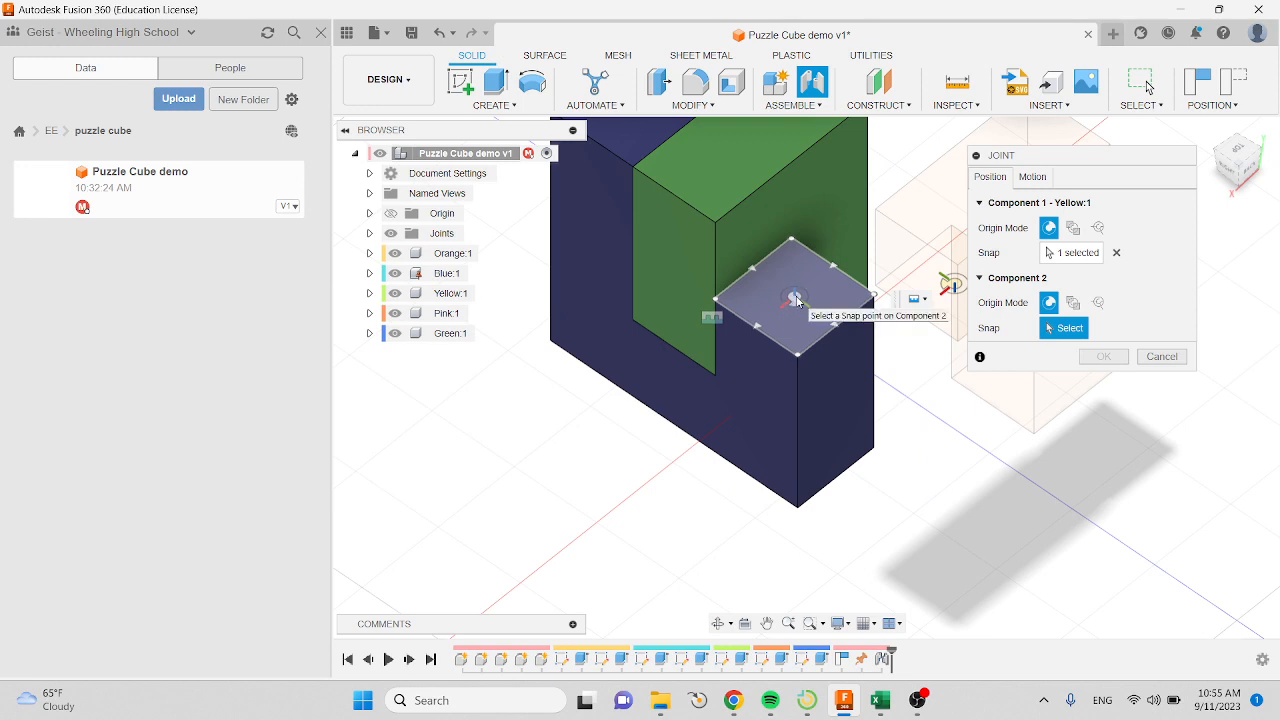
left_click(796, 300)
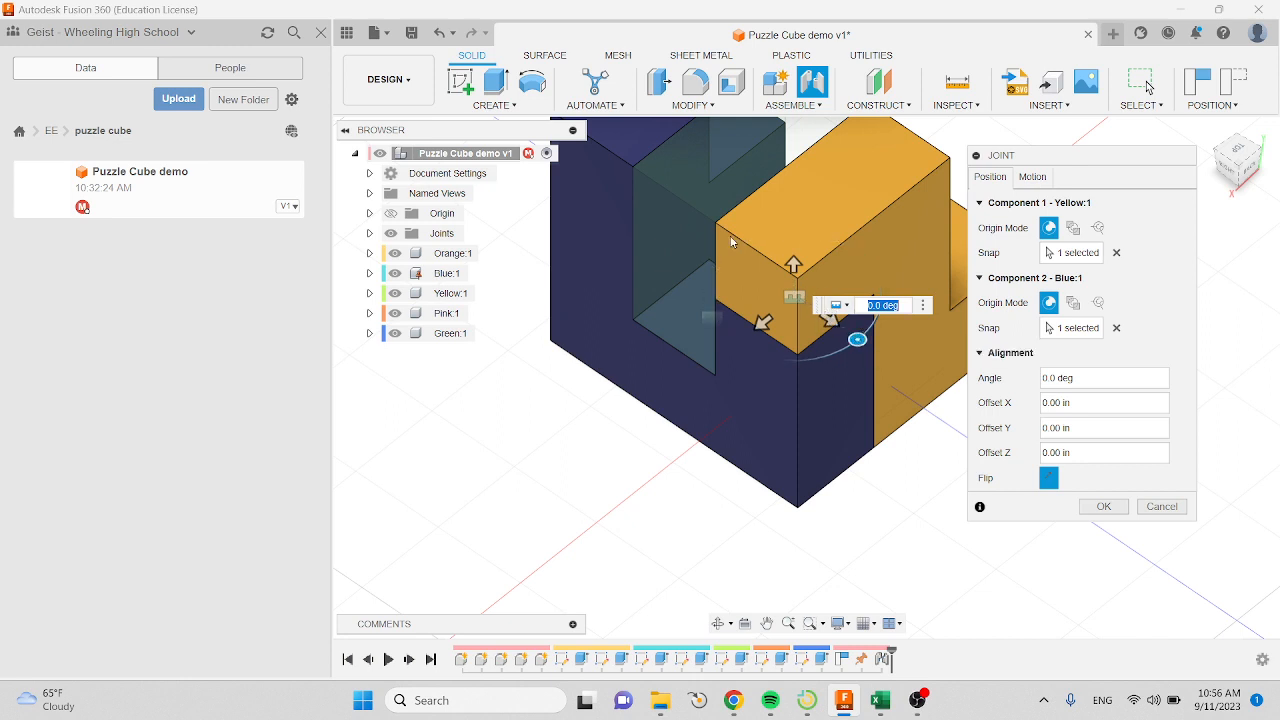
left_click(1103, 507)
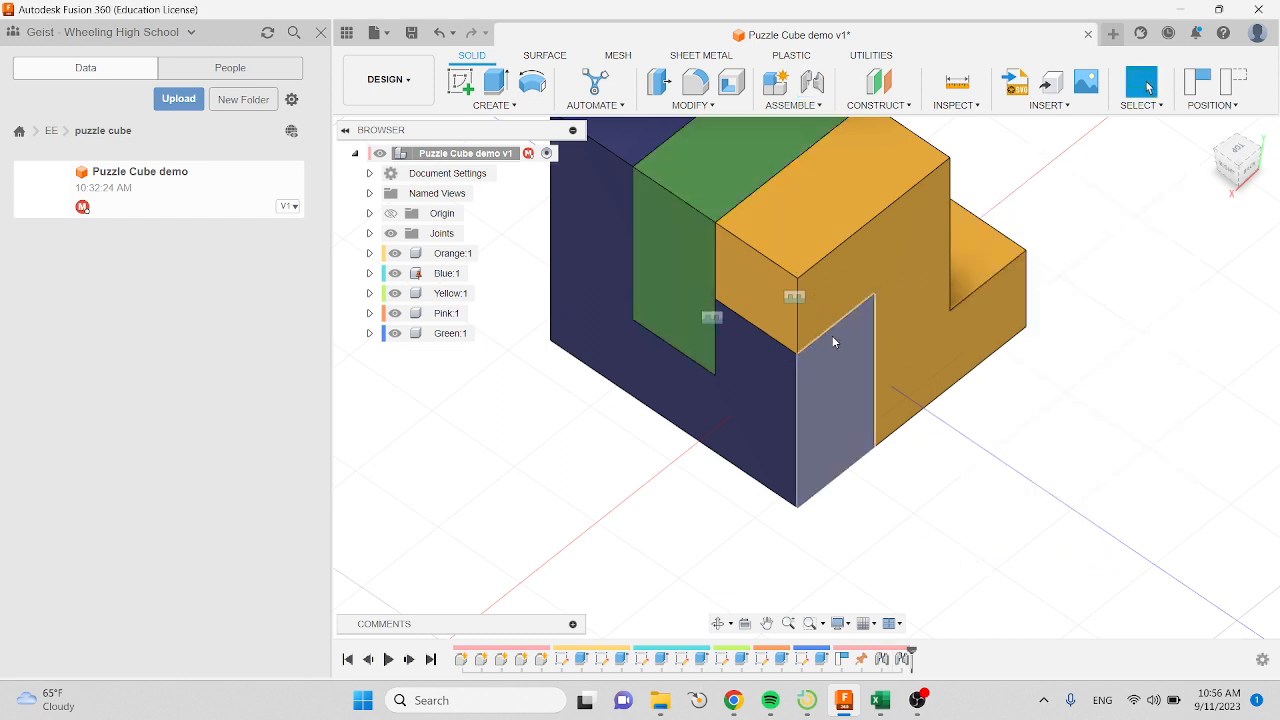
Step: Switch to Chrome to check the assembled cube picture on page 1 of the puzzle PDF, and return to Fusion 360
scroll(832, 335, "down", 1)
scroll(875, 369, "down", 1)
scroll(874, 366, "down", 1)
middle_click_drag(874, 366, 714, 475)
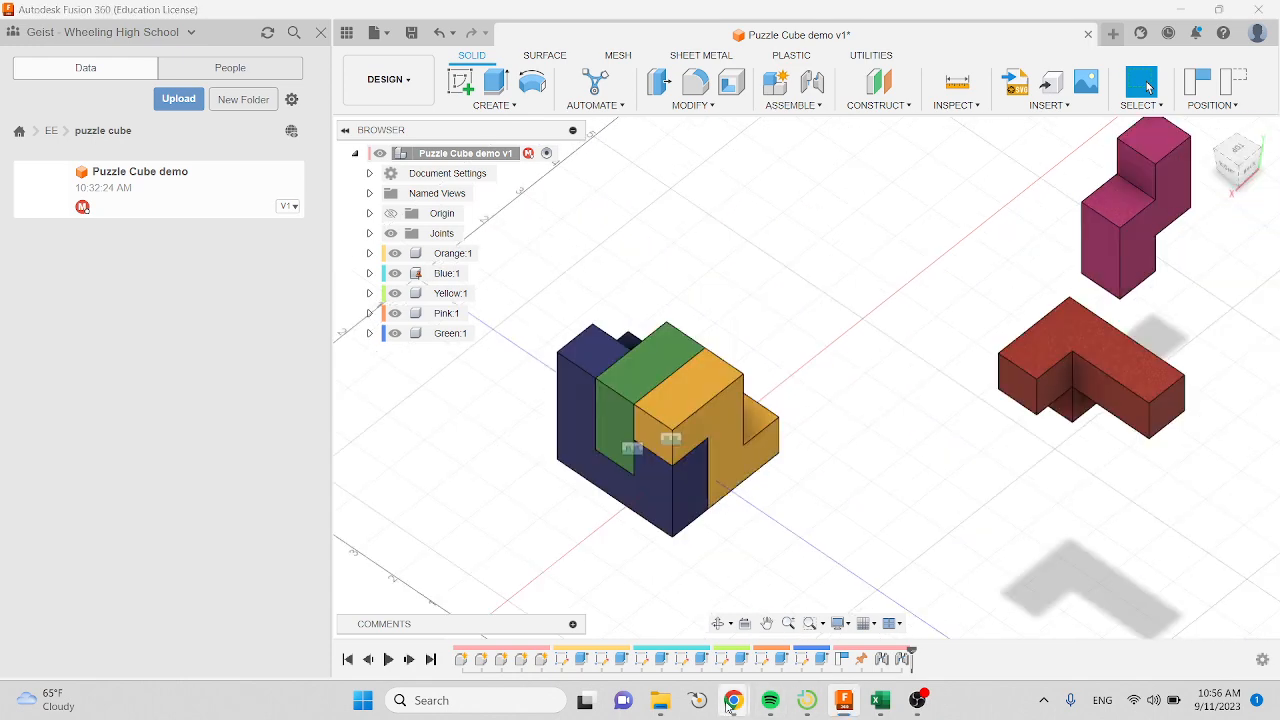
mouse_move(733, 700)
left_click(616, 634)
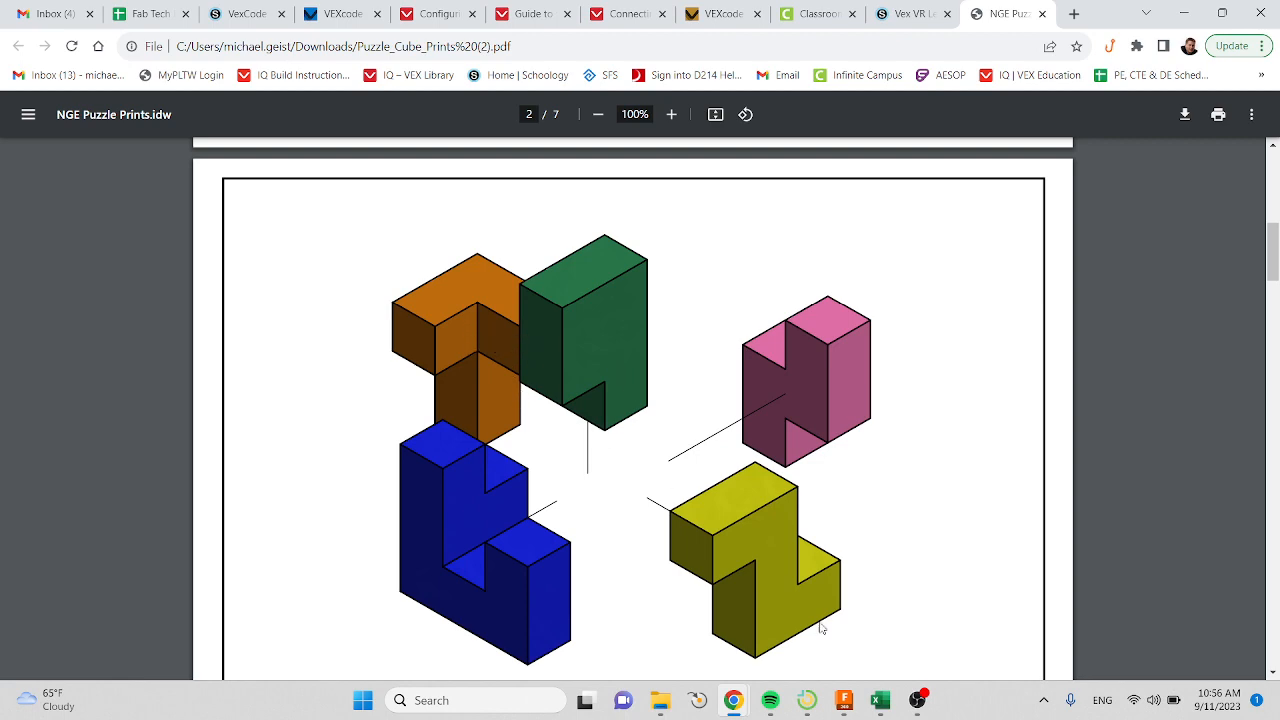
scroll(839, 656, "up", 10)
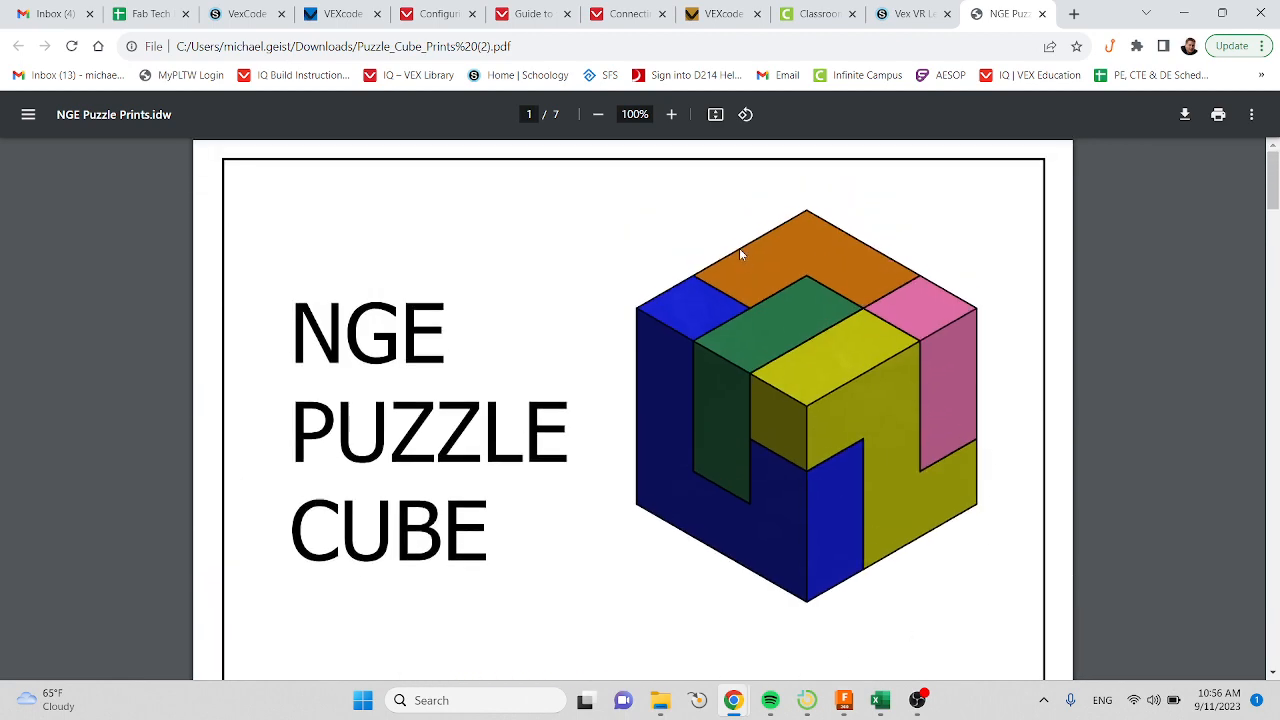
scroll(764, 398, "down", 6)
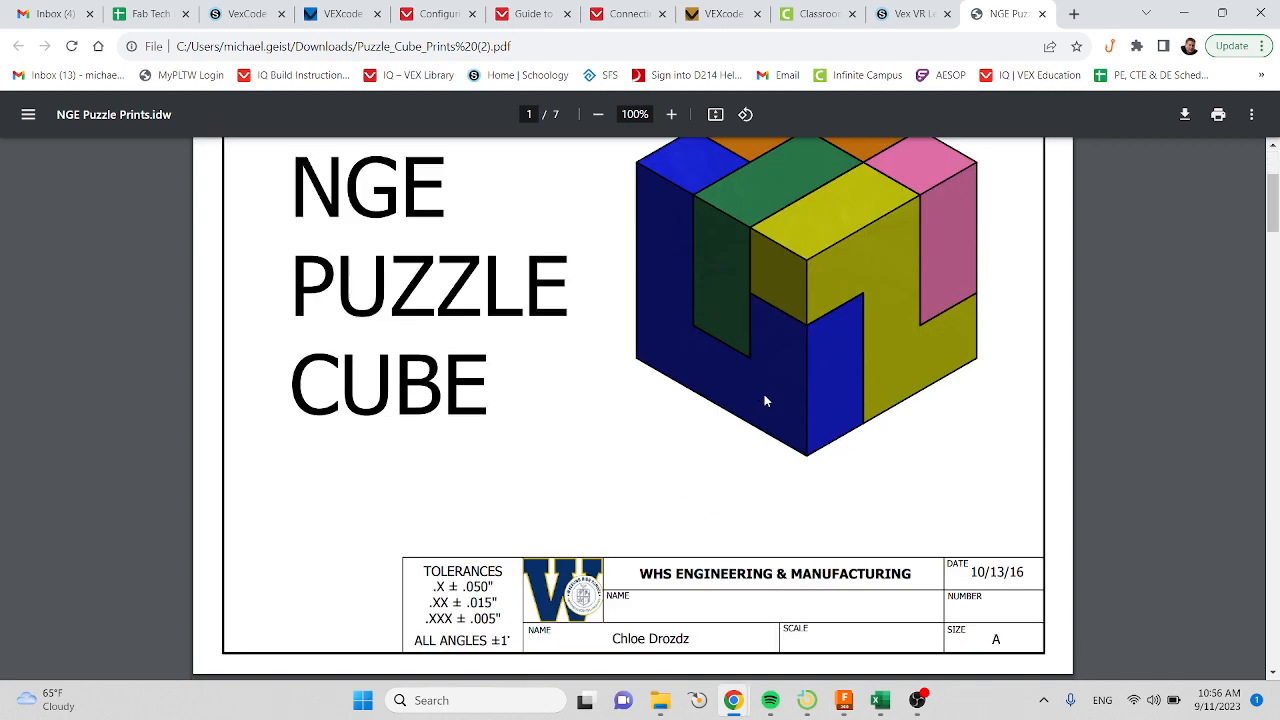
left_click(844, 700)
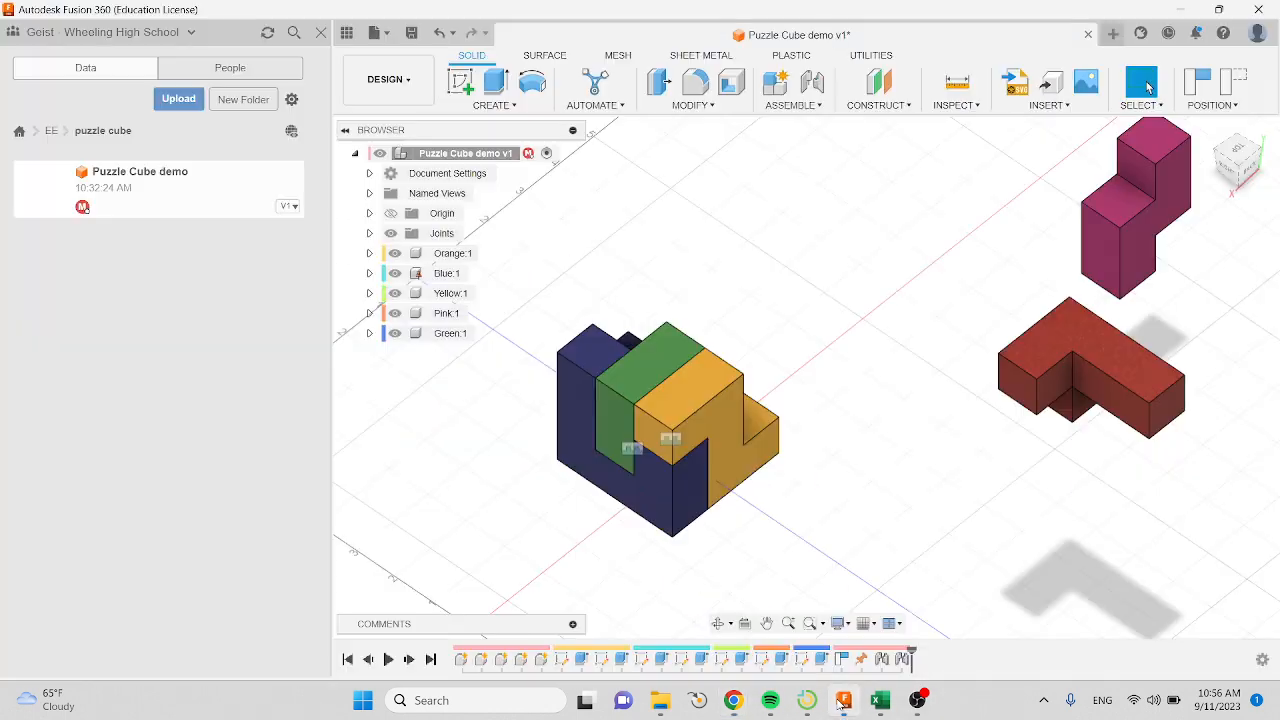
Step: Move the Orange piece away from the Pink piece to just behind the joined blue, green and yellow pieces
left_click_drag(1055, 366, 752, 248)
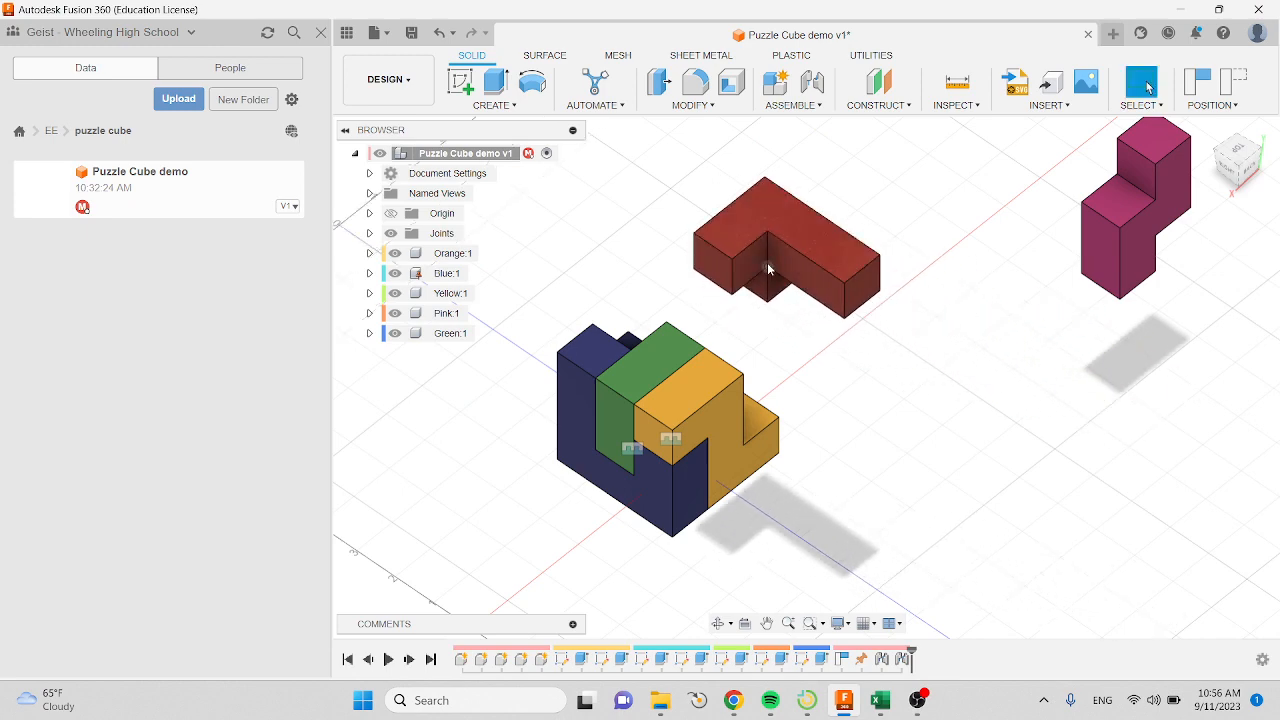
scroll(767, 262, "up", 2)
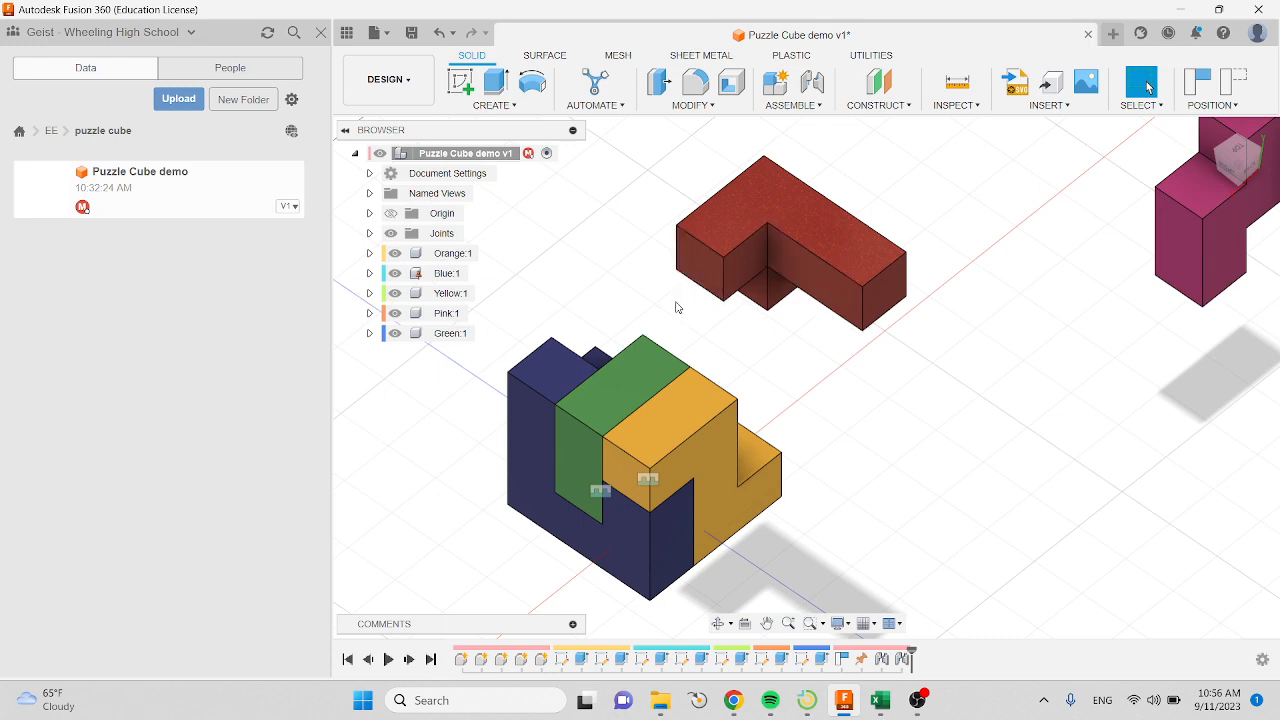
middle_click_drag(699, 322, 728, 337, "shift")
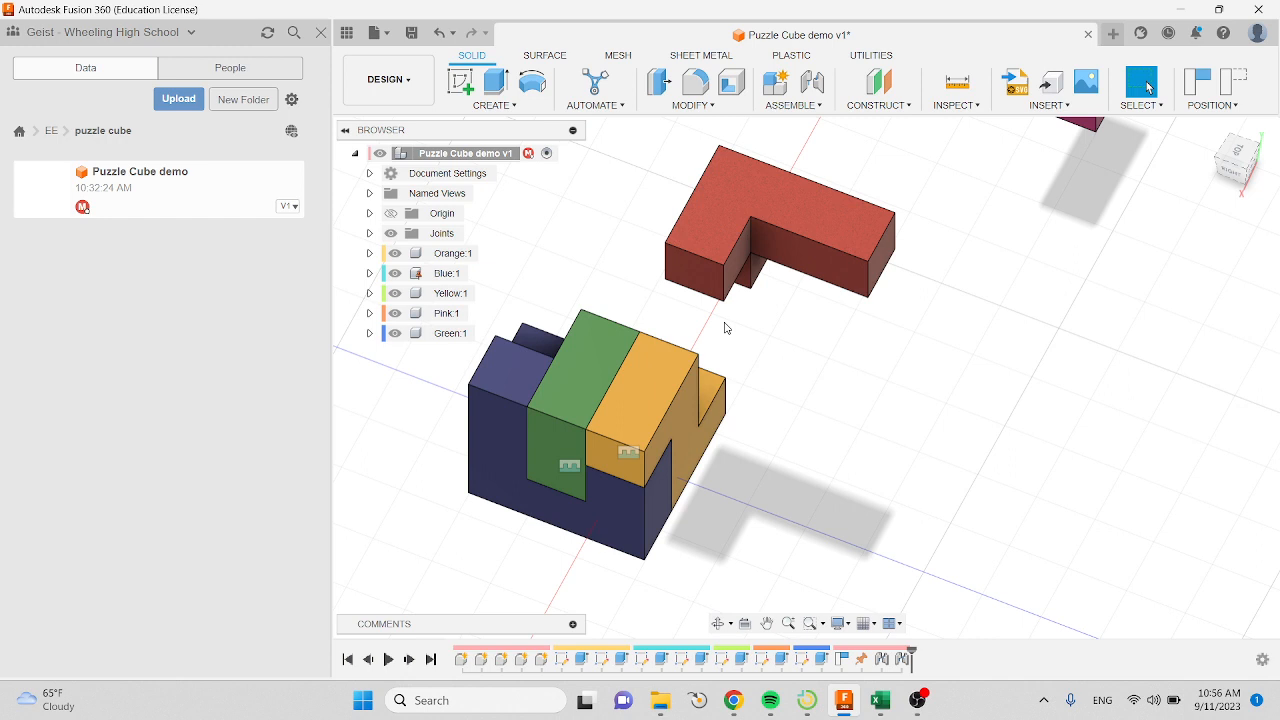
Step: Try to join the Orange piece to the inner side face of the blue piece's raised block next to the green piece
left_click(805, 104)
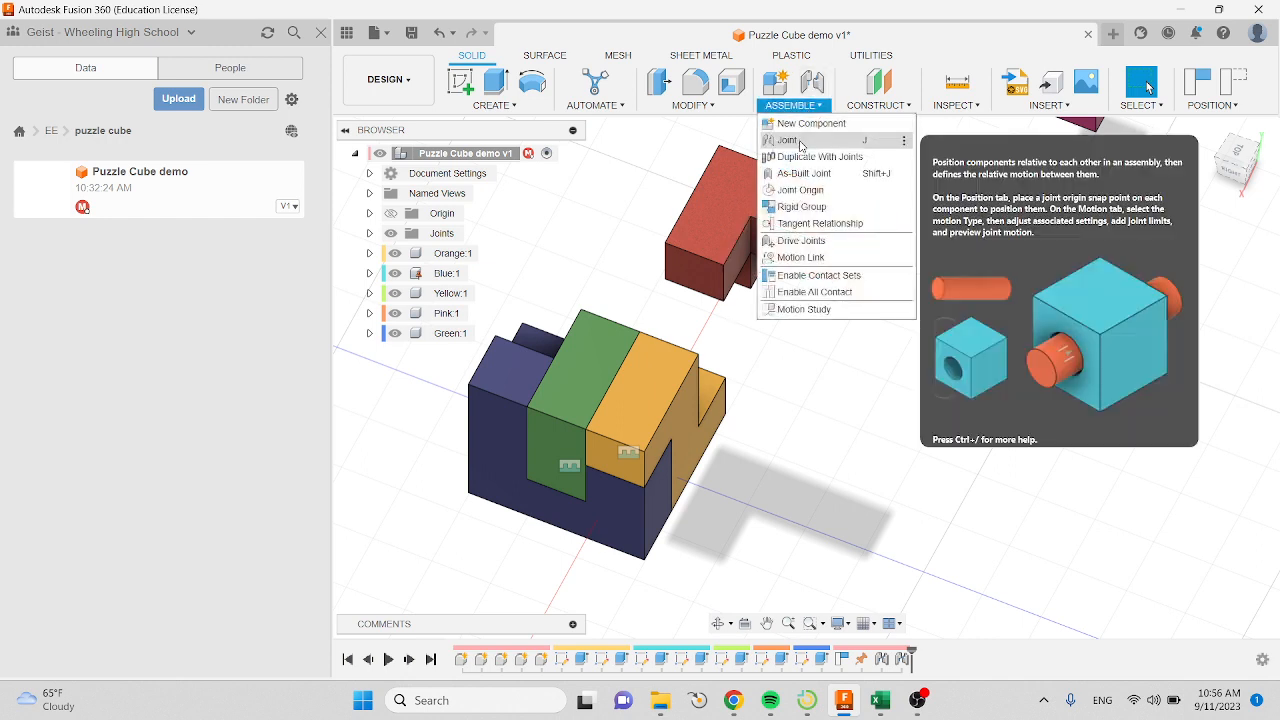
left_click(796, 138)
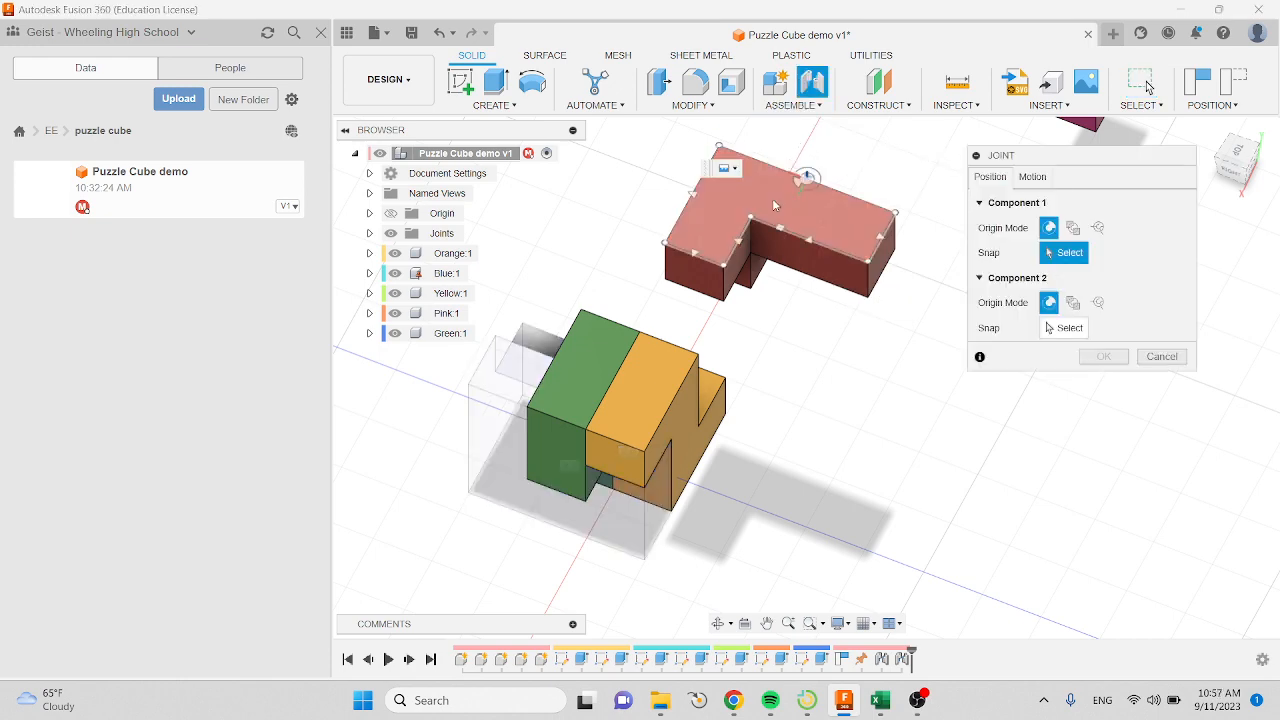
middle_click_drag(811, 363, 980, 251, "shift")
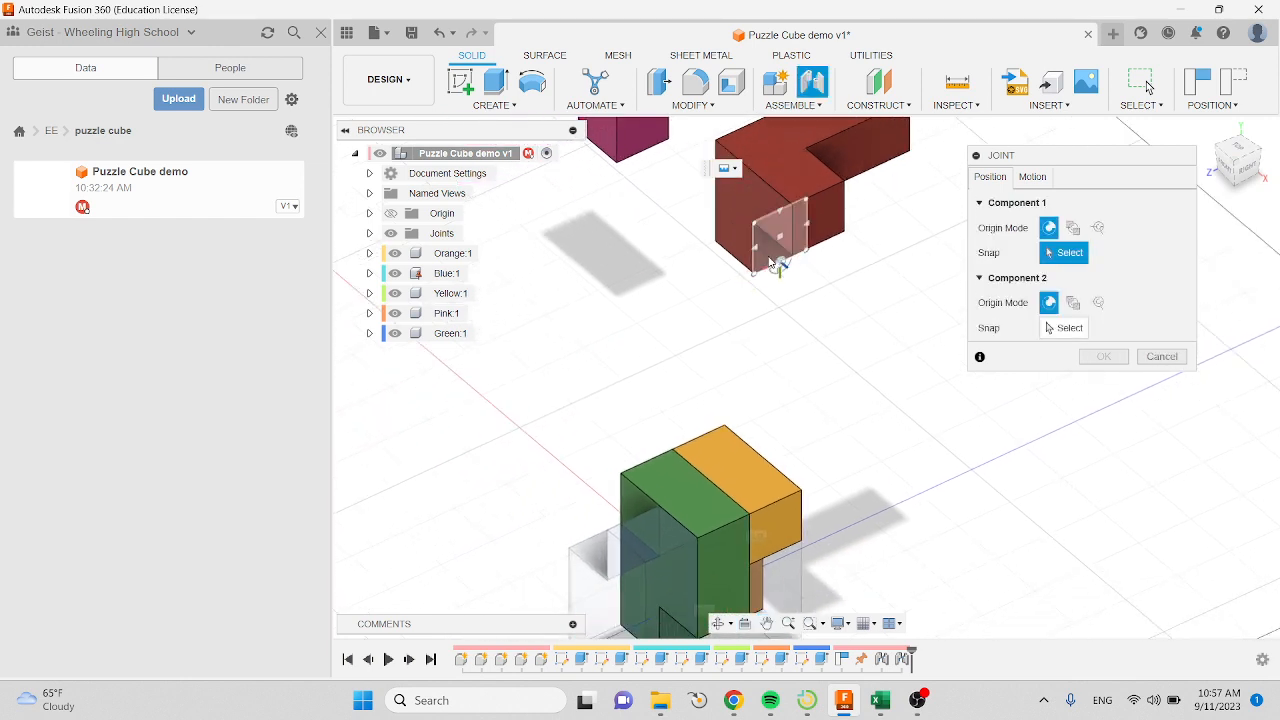
scroll(775, 279, "up", 3)
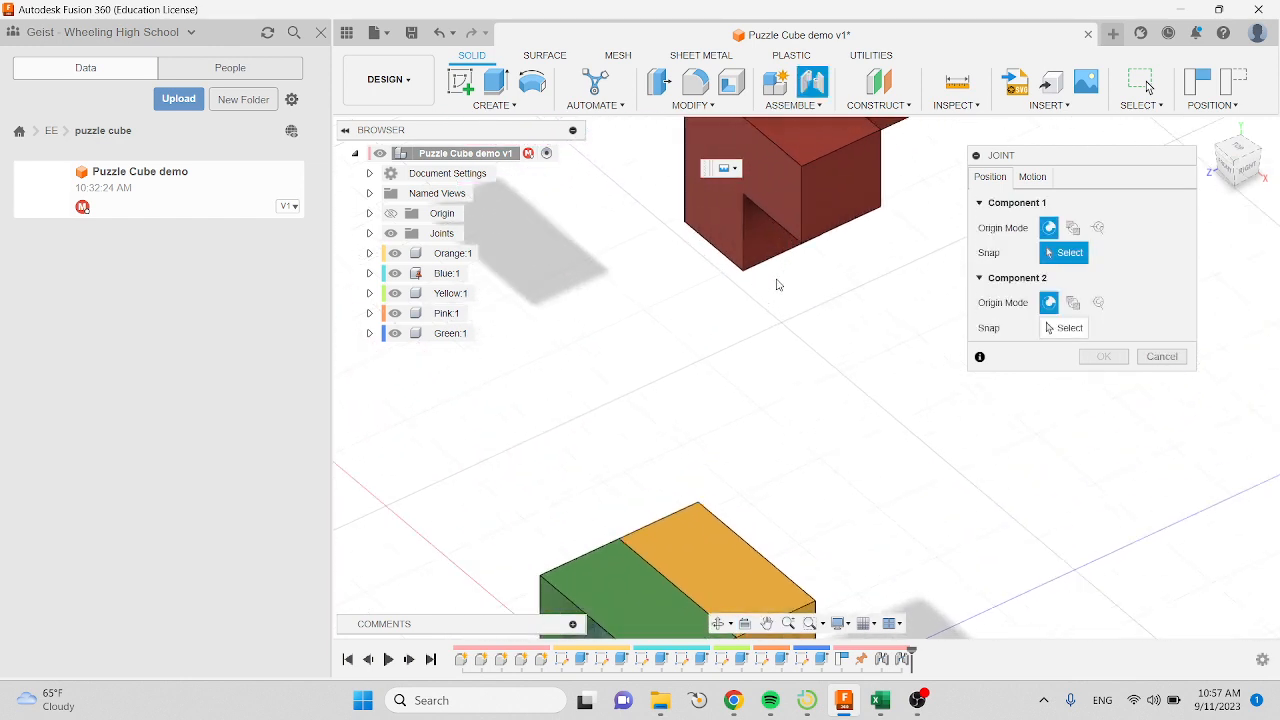
middle_click_drag(775, 279, 942, 343, "shift")
left_click(800, 268)
scroll(803, 290, "down", 5)
scroll(932, 440, "up", 5)
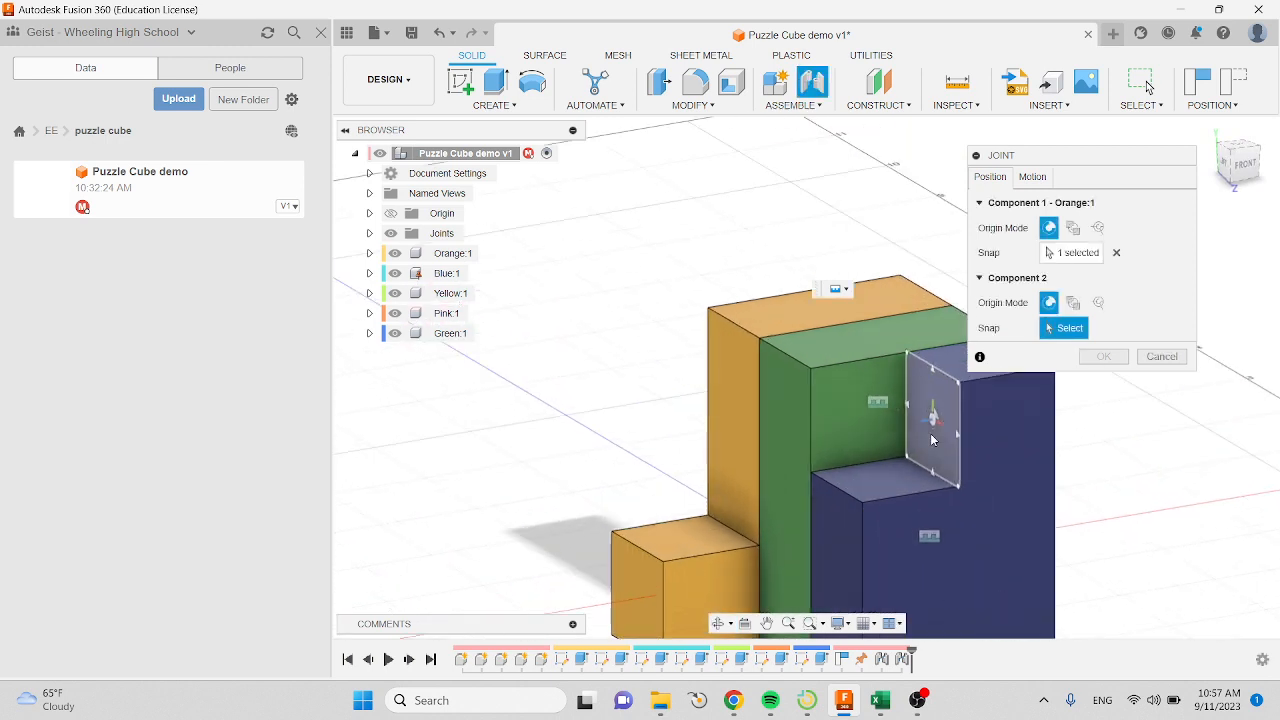
left_click(933, 425)
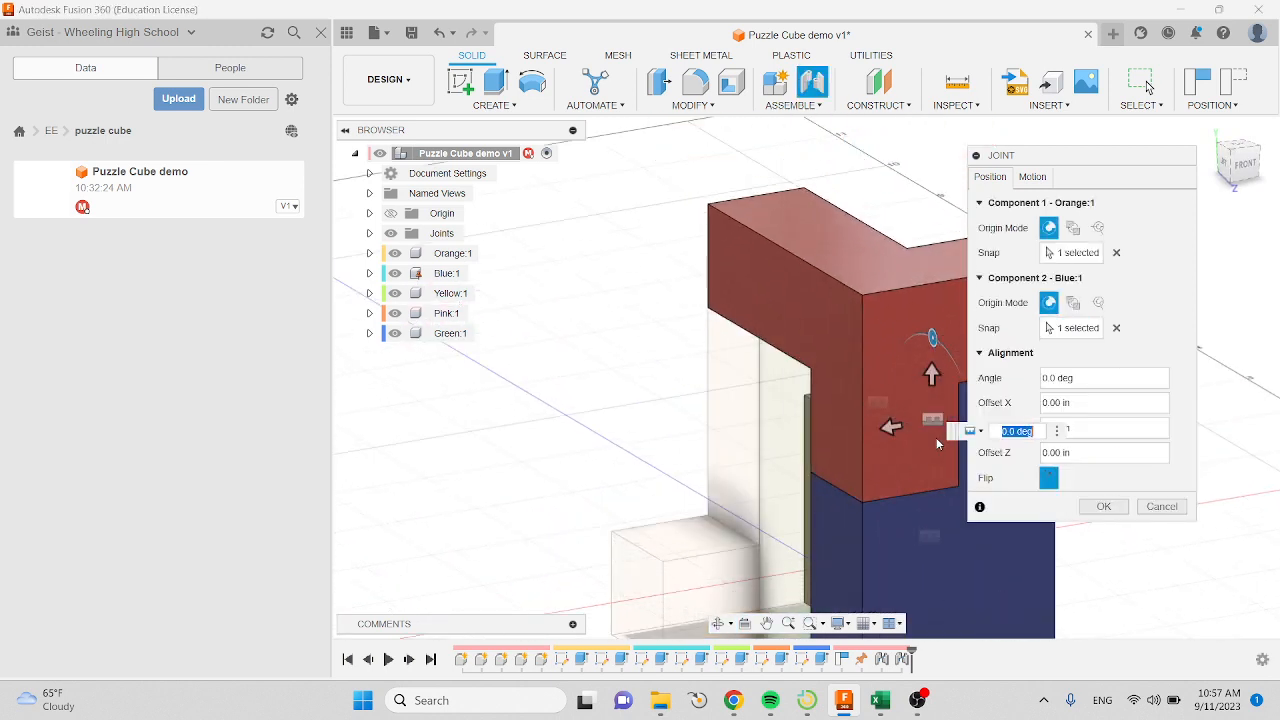
Step: Try rotating the Orange piece's joint to a 90 degree angle, and cancel the joint
scroll(673, 387, "down", 3)
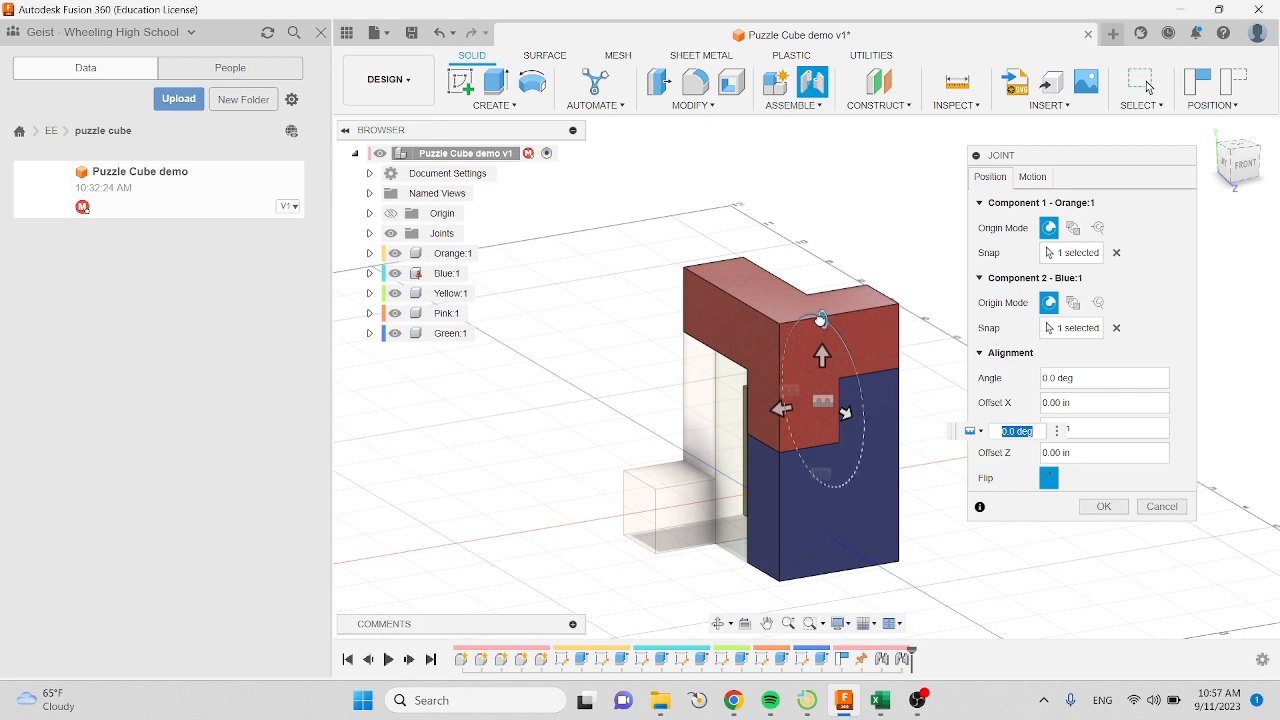
left_click_drag(822, 320, 711, 354)
middle_click_drag(897, 385, 990, 415, "shift")
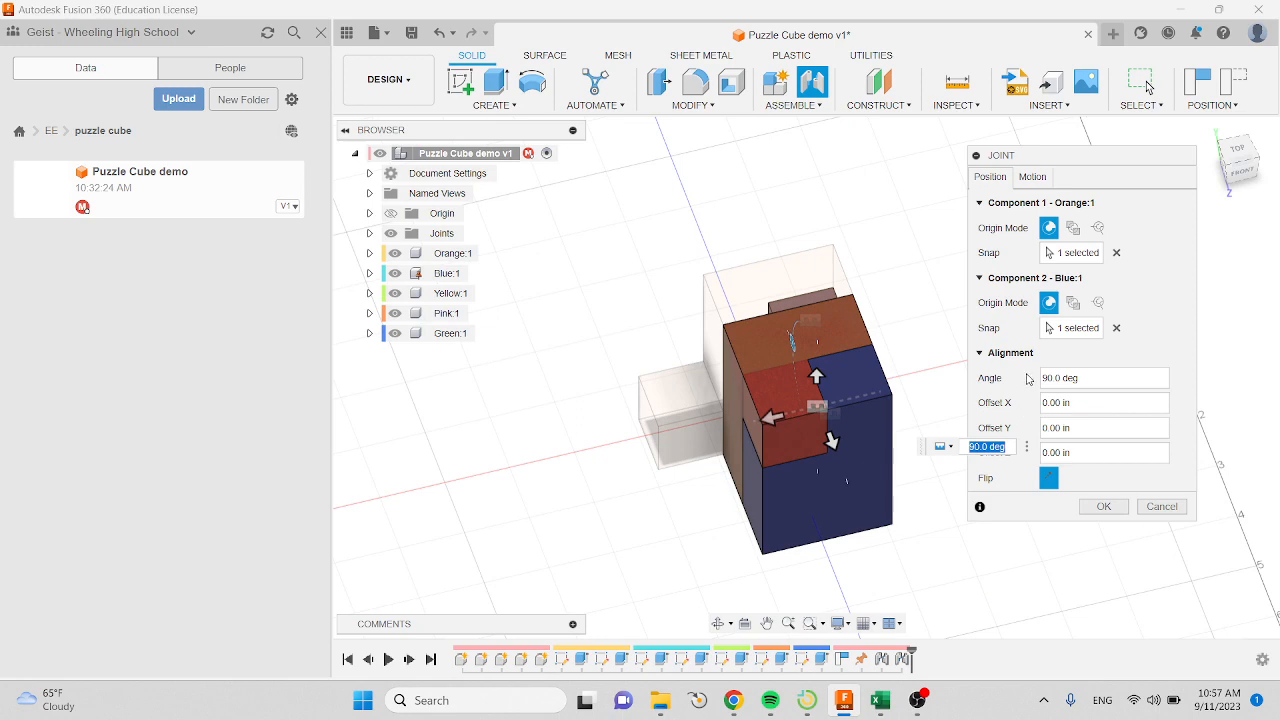
left_click(1177, 511)
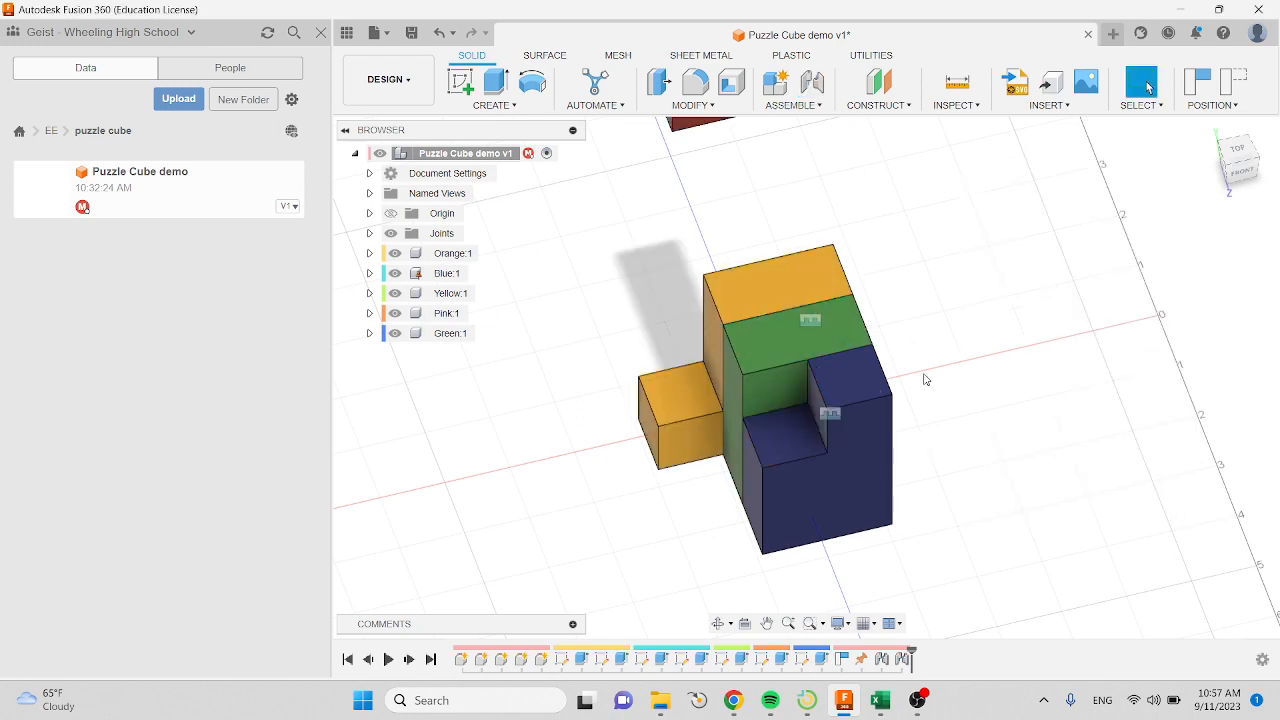
Step: Move the Orange piece to the open side of the joined pieces, next to the blue piece's notch
scroll(925, 379, "down", 2)
middle_click_drag(920, 377, 803, 378, "shift")
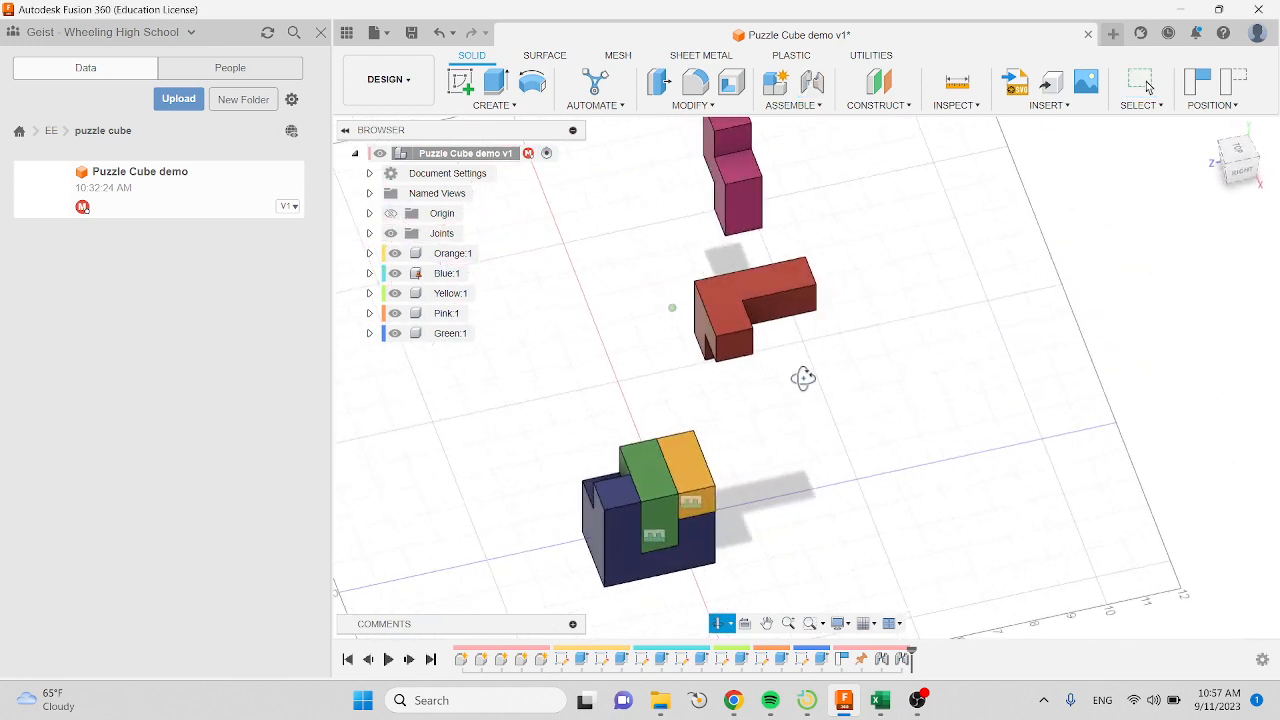
left_click_drag(729, 318, 524, 395)
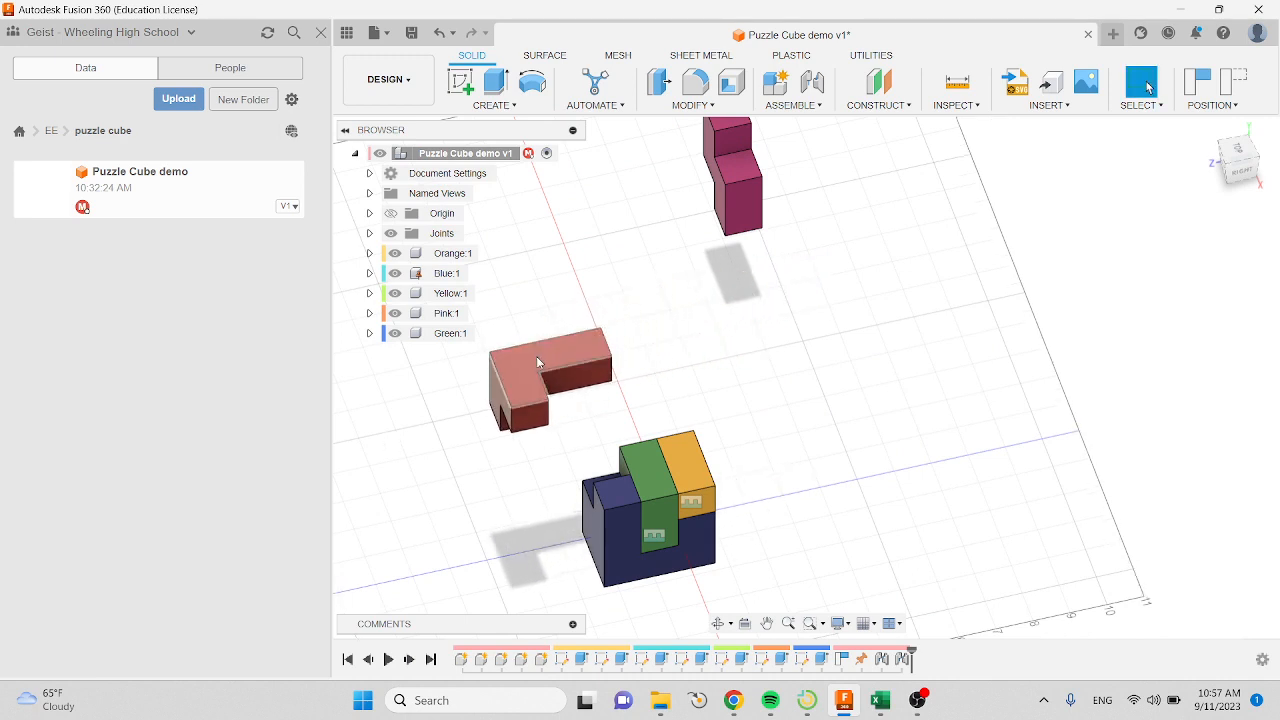
Step: Try to rotate the Orange piece's L-shaped top face 95 degrees about the Z axis with Move/Copy
left_click(536, 356)
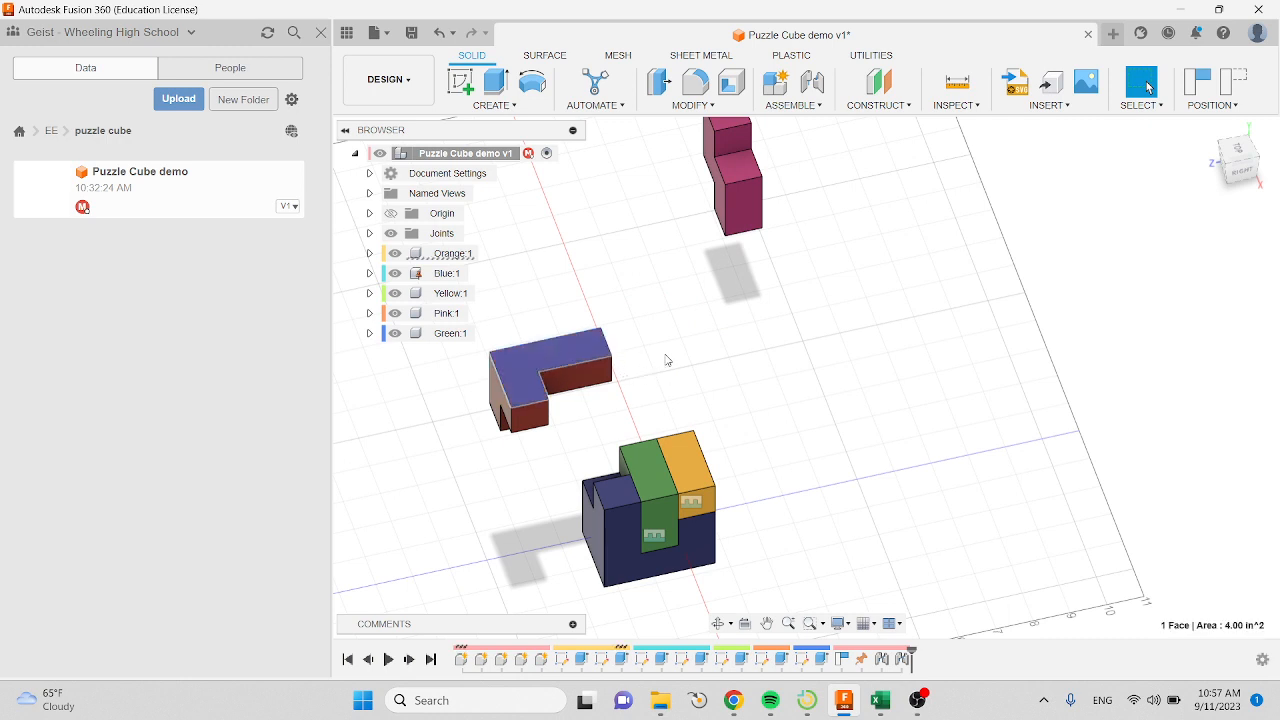
left_click(706, 106)
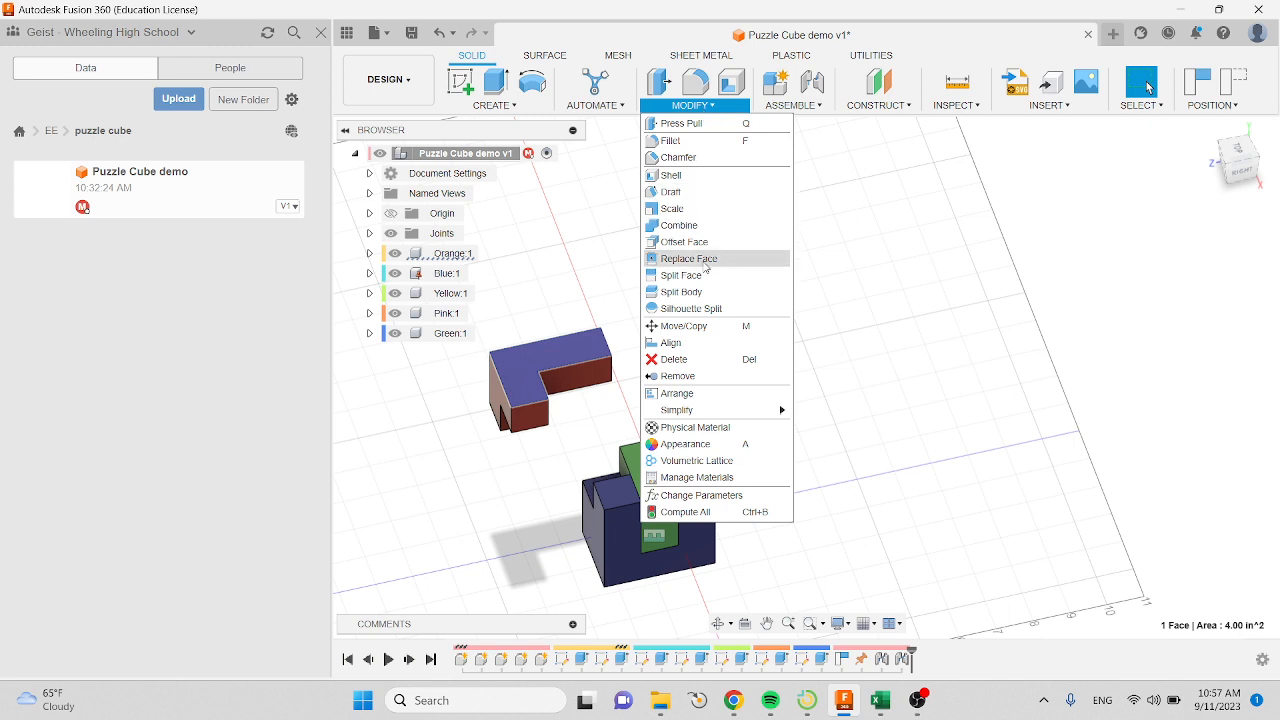
left_click(705, 328)
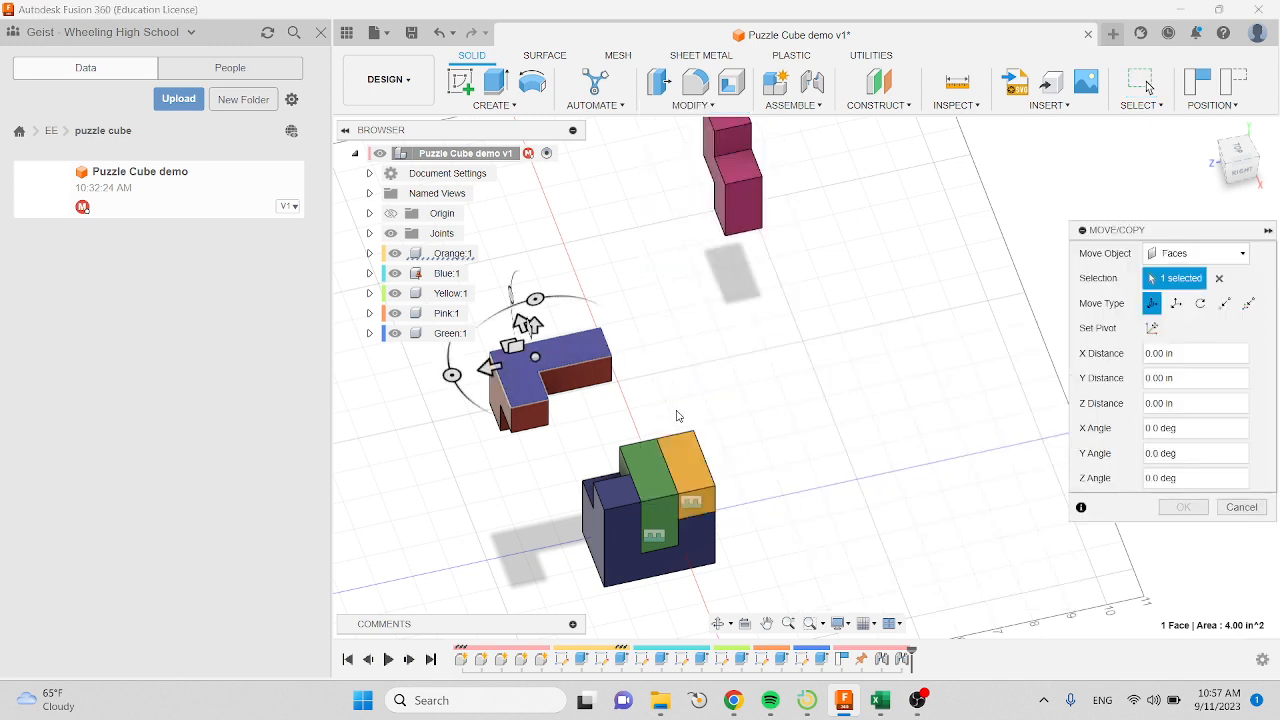
middle_click_drag(680, 412, 725, 470, "shift")
middle_click_drag(750, 345, 755, 342, "shift")
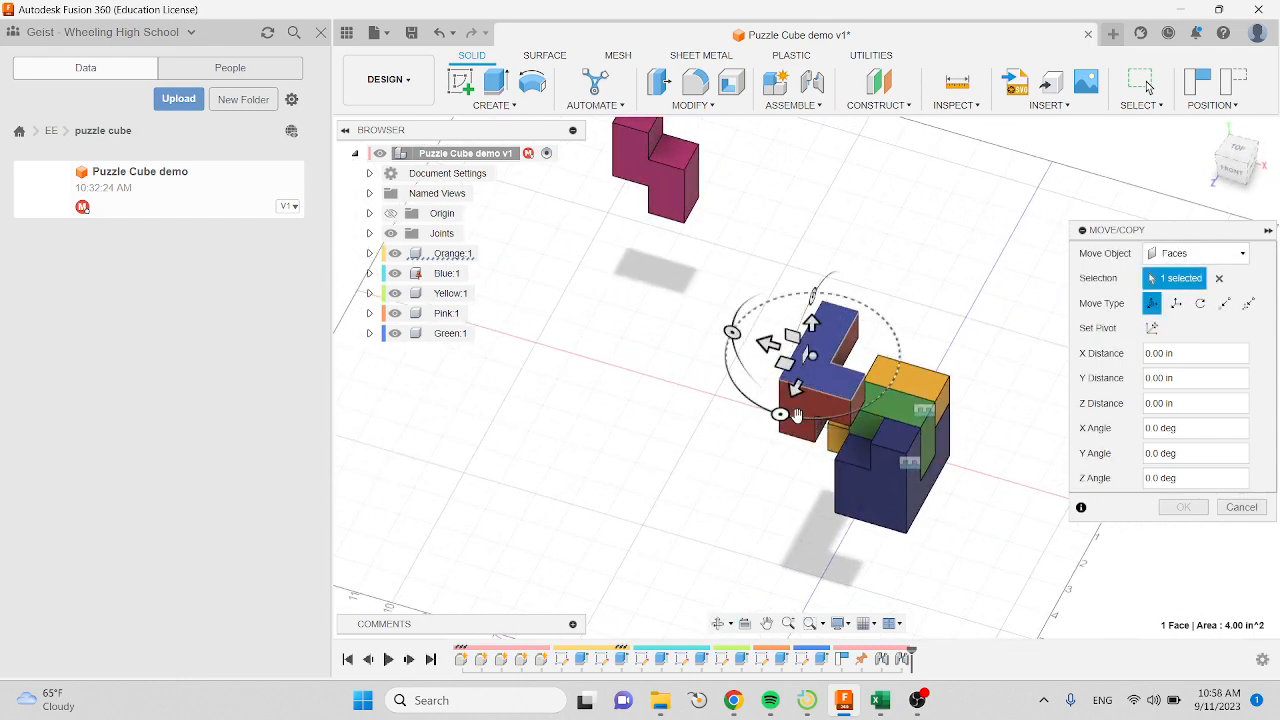
middle_click_drag(785, 415, 717, 415, "shift")
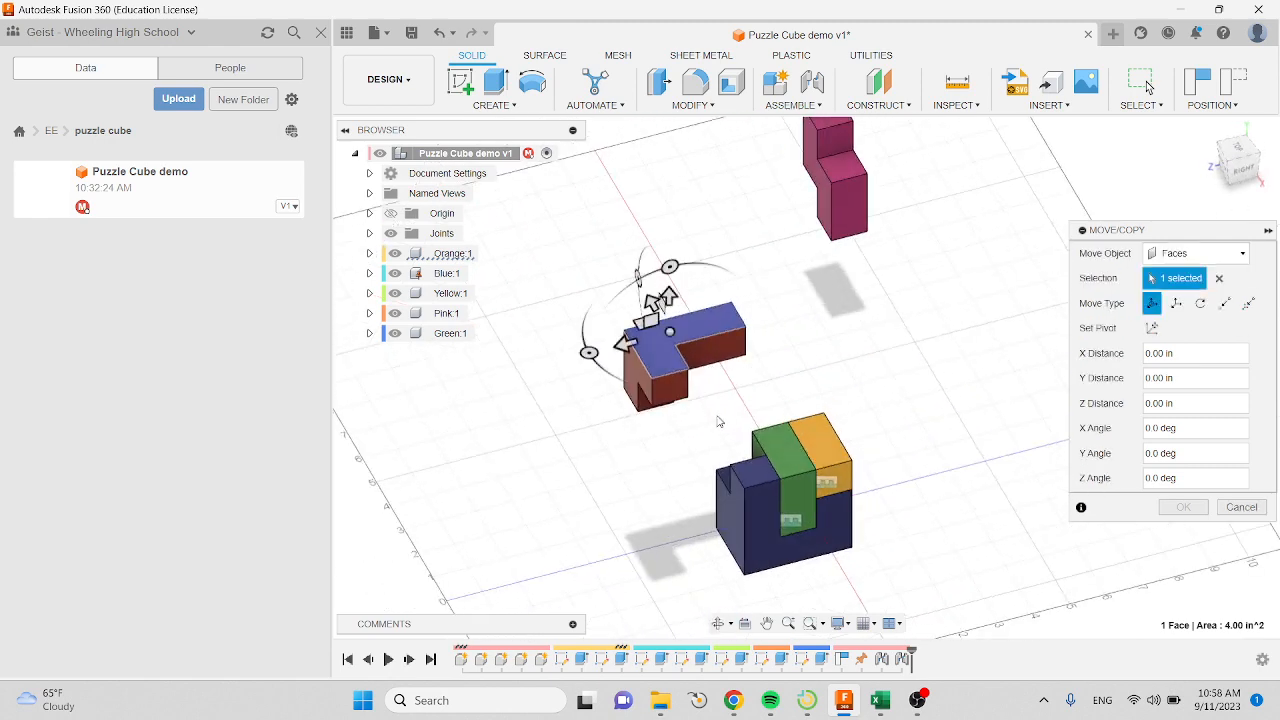
left_click_drag(591, 350, 697, 378)
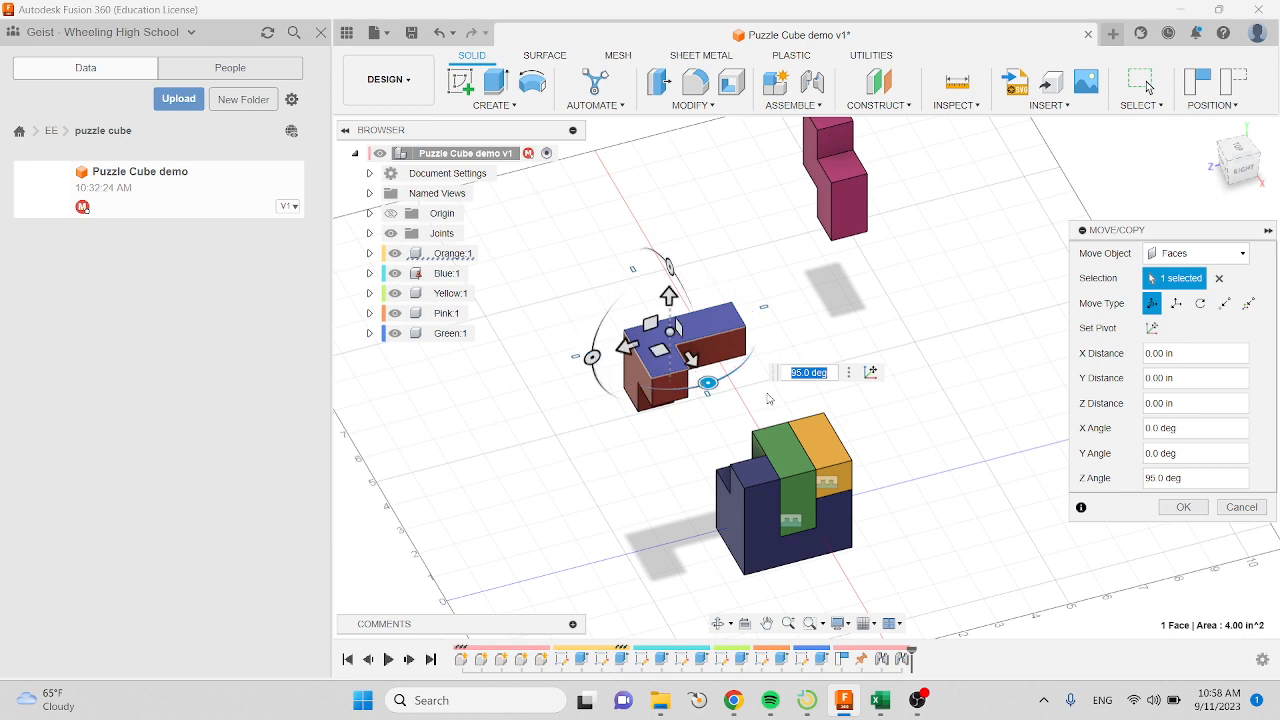
key("Return")
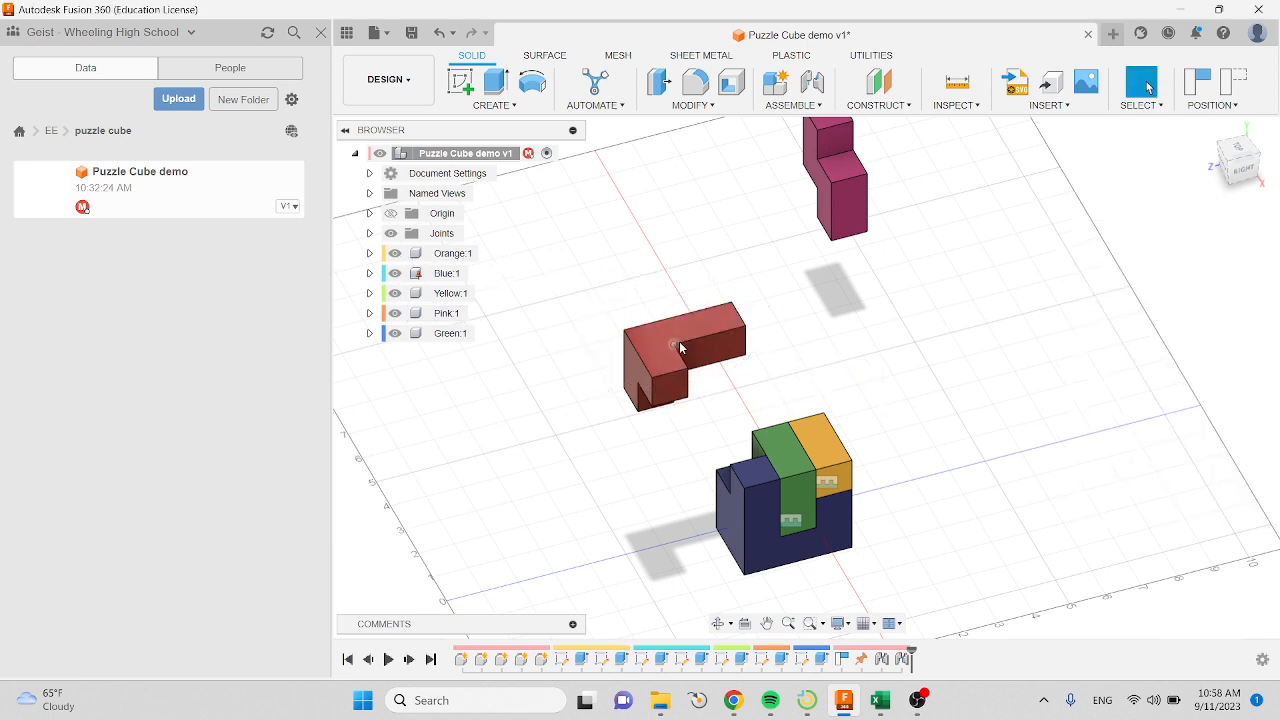
Step: Rotate the whole Orange component 275 degrees about X, 95 degrees about Z and 5 degrees about Y
right_click(449, 259)
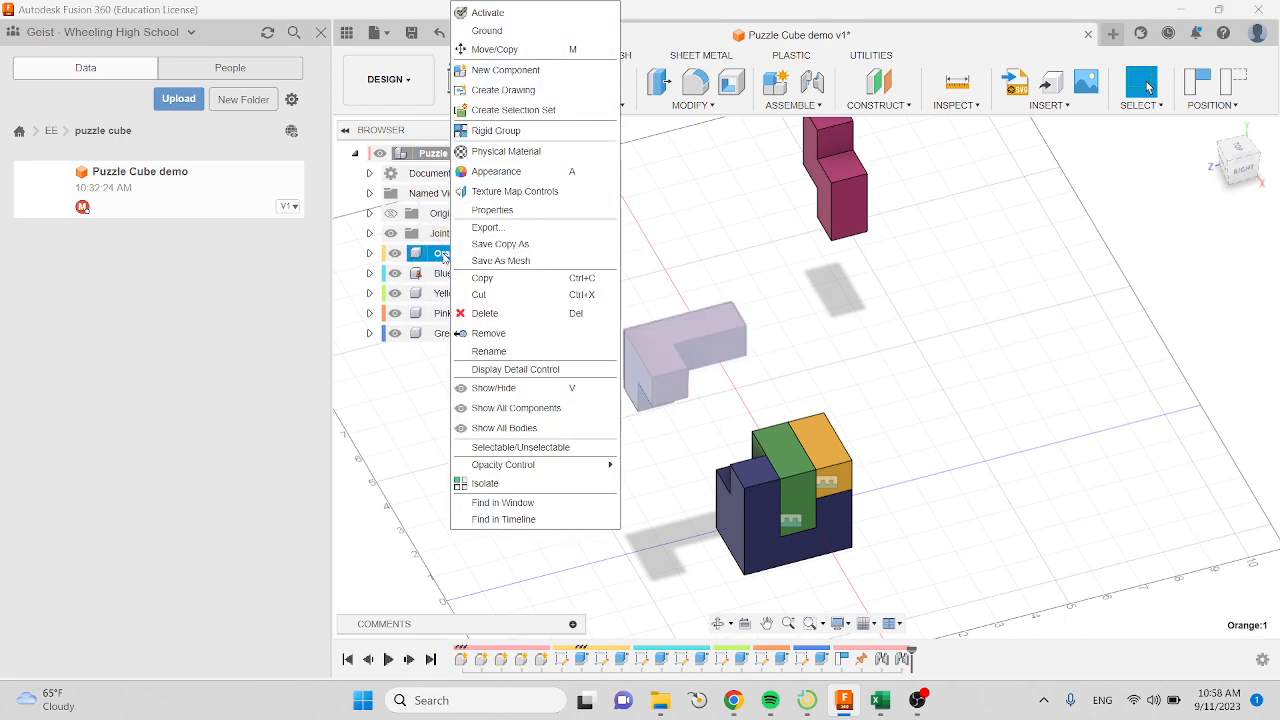
left_click(522, 53)
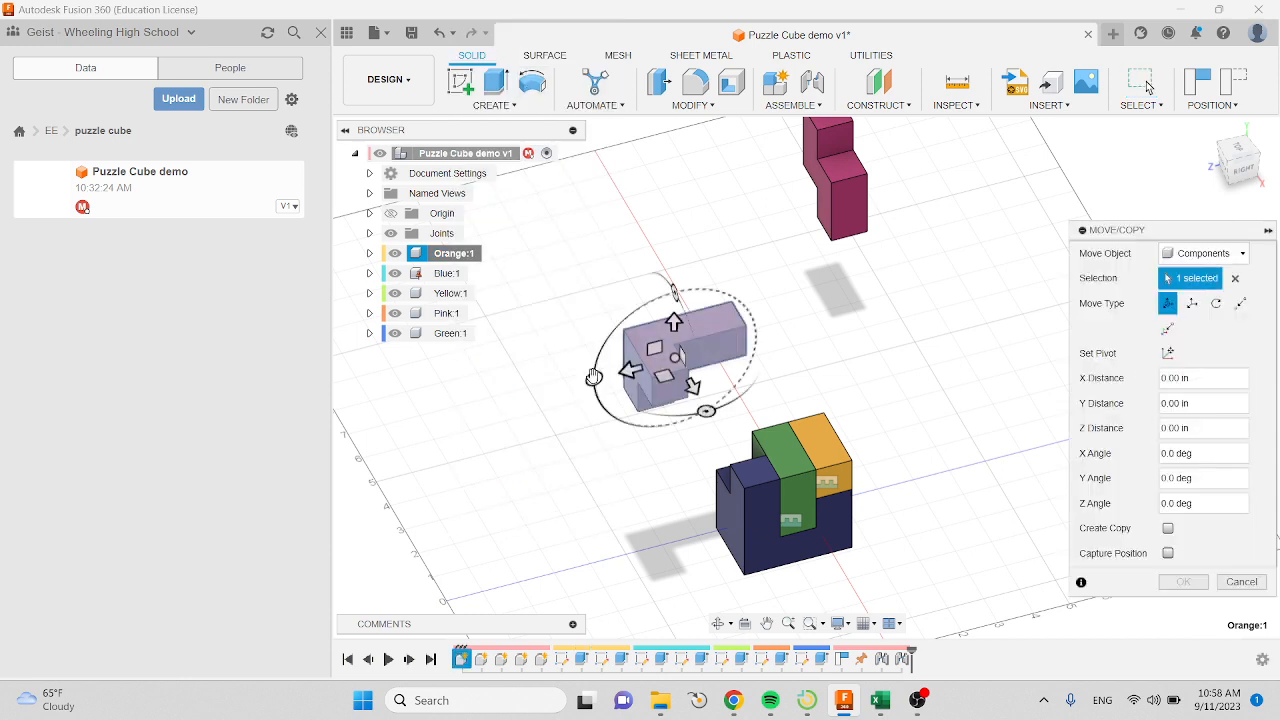
left_click_drag(593, 376, 675, 351)
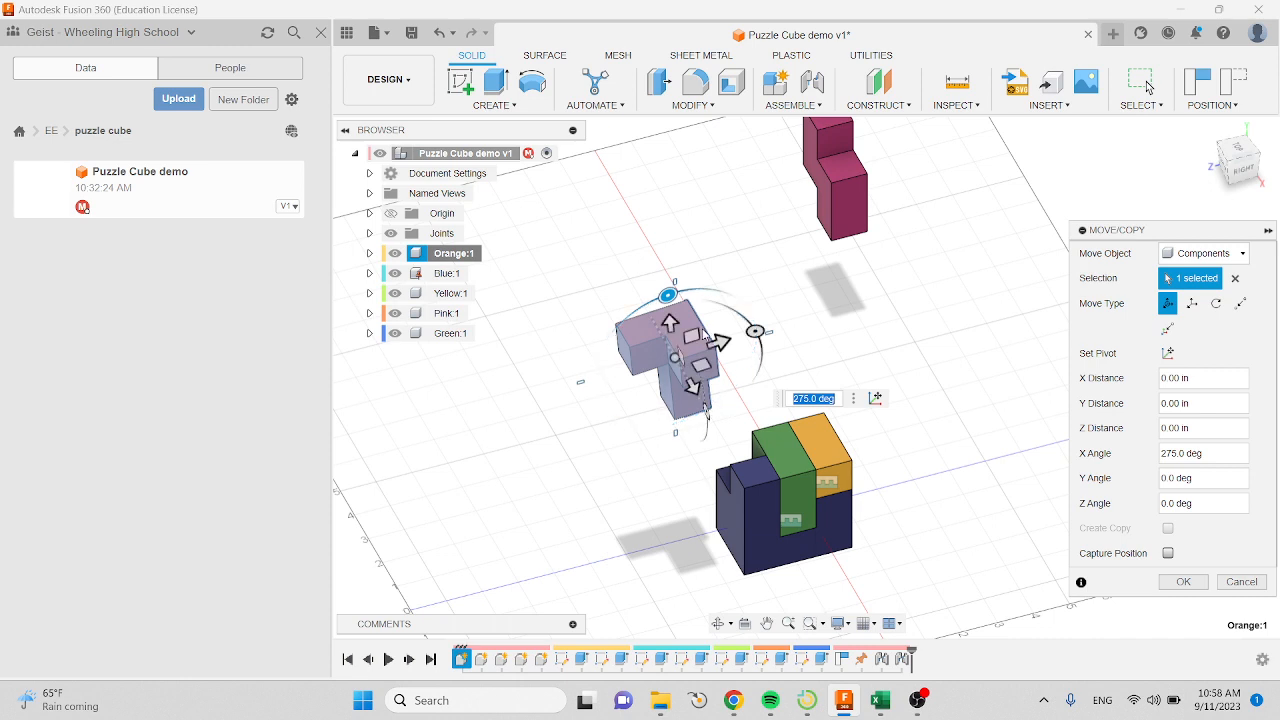
left_click_drag(755, 331, 656, 326)
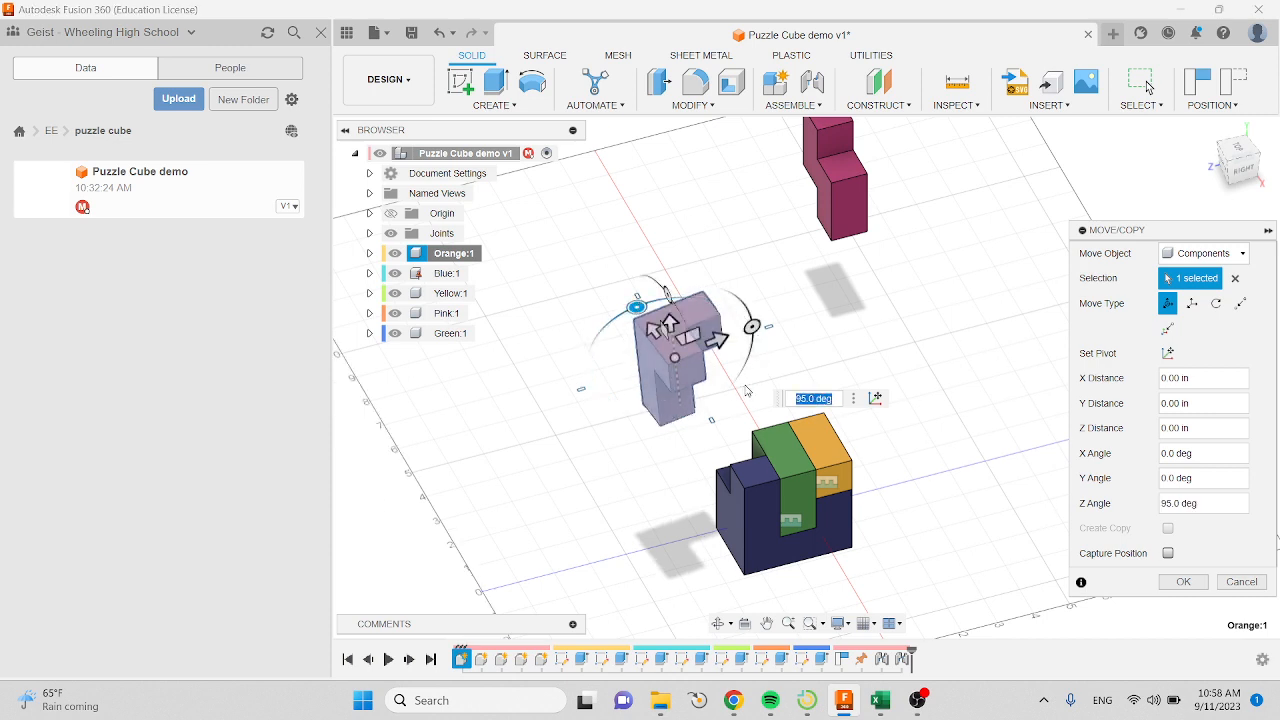
scroll(697, 446, "up", 2)
scroll(696, 445, "down", 3)
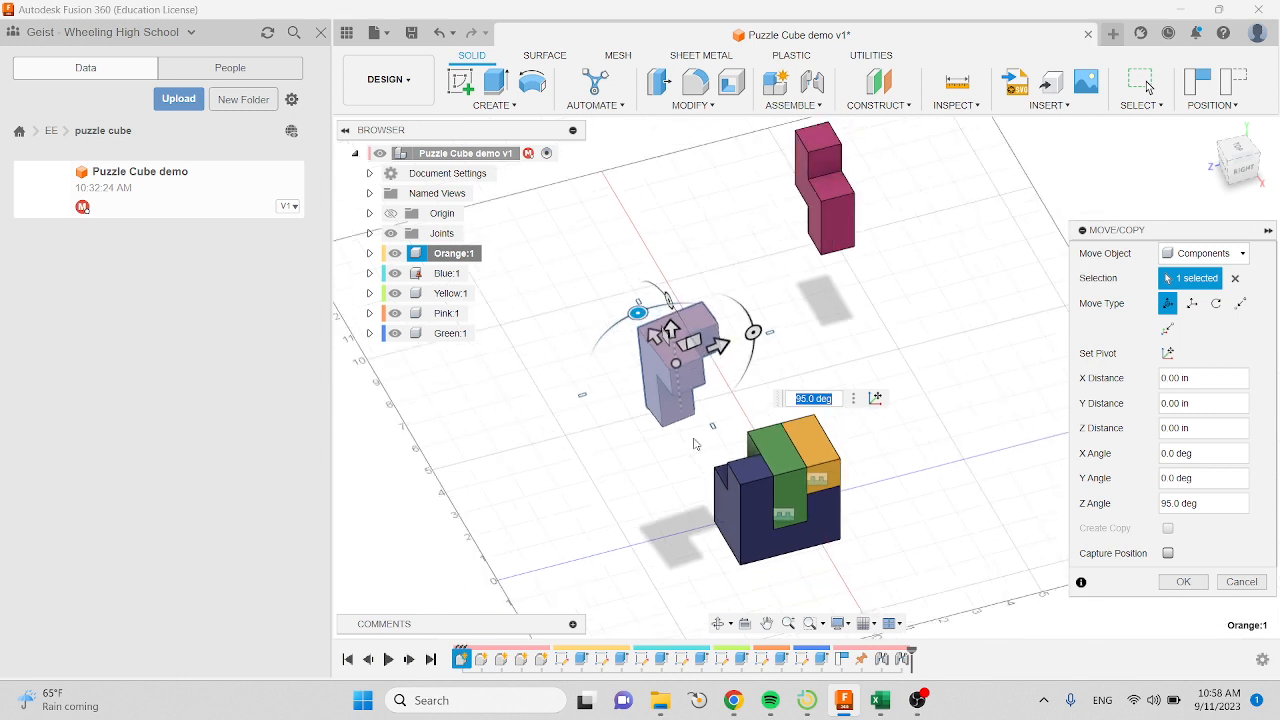
left_click_drag(754, 332, 775, 398)
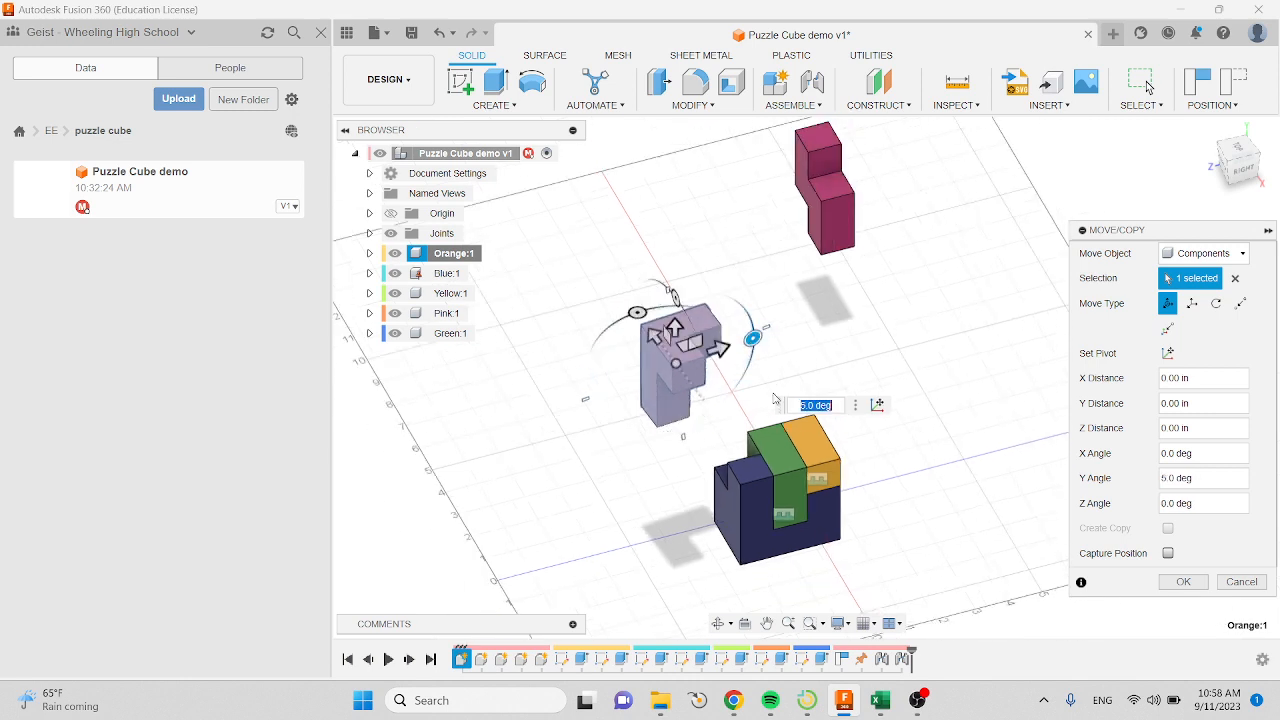
left_click(1183, 582)
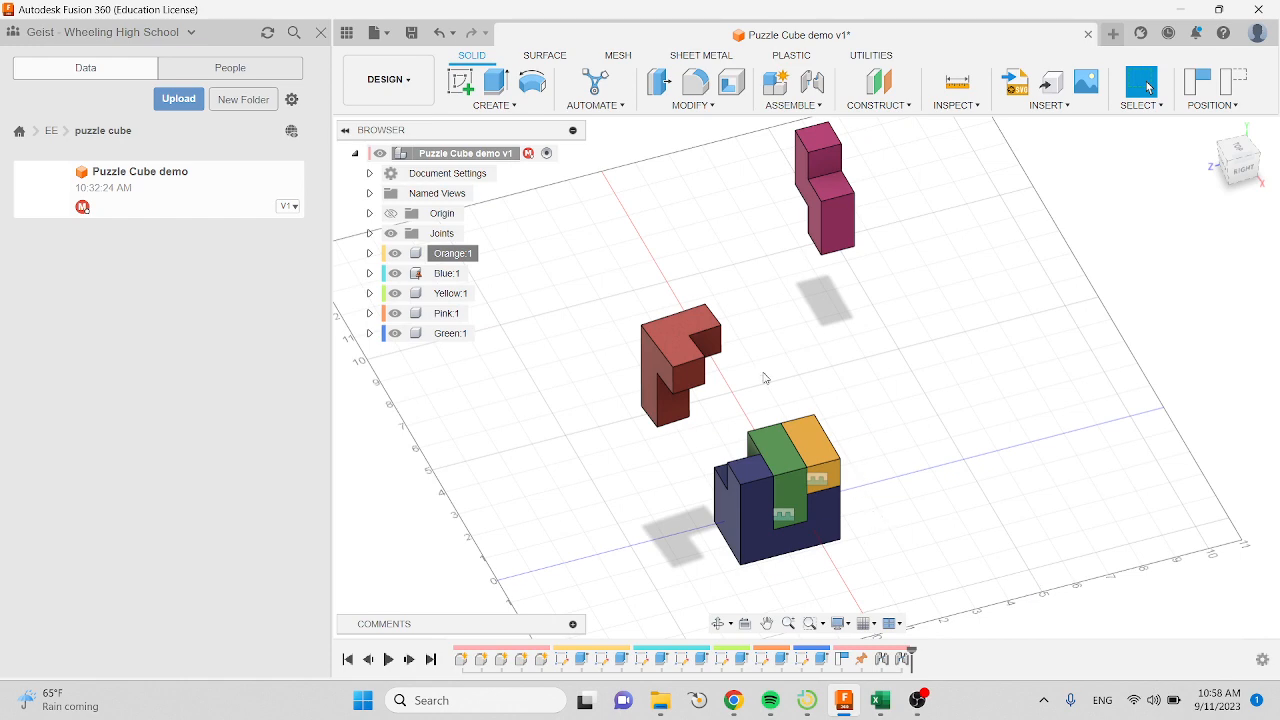
Step: Join the square end face of the Orange piece's short arm to the inner side face of the blue piece's raised block
left_click(818, 106)
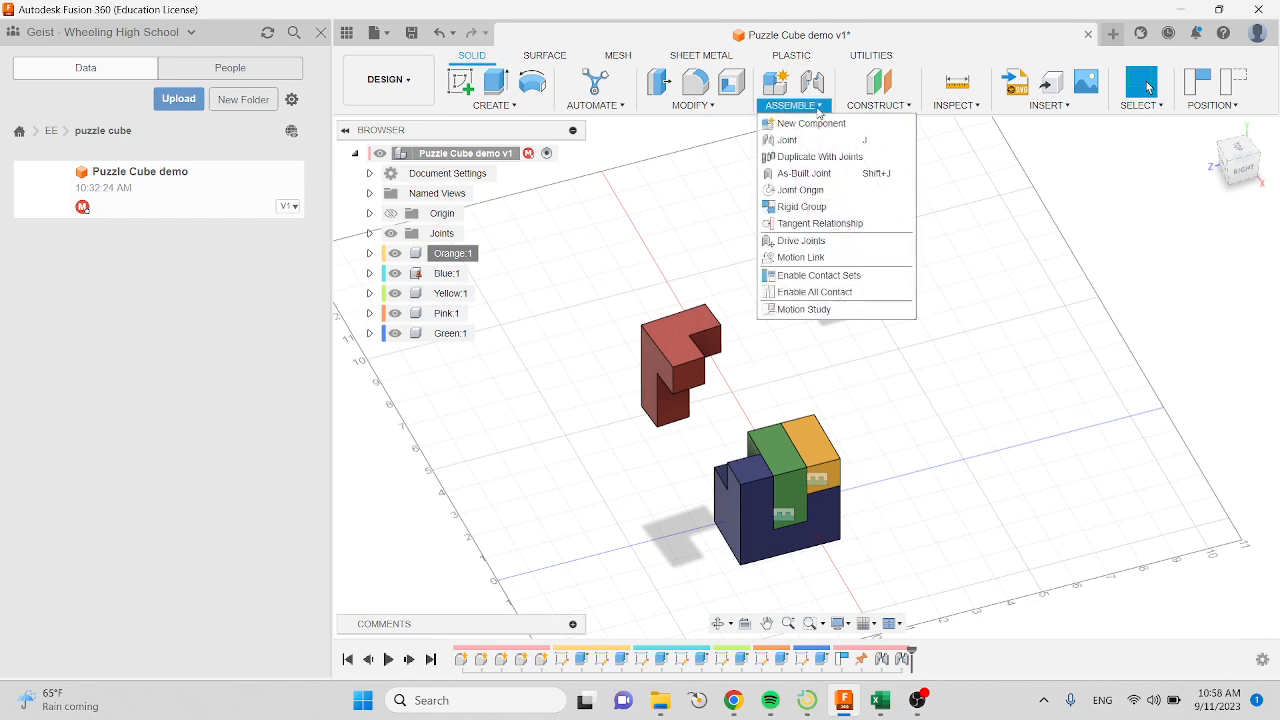
left_click(790, 139)
scroll(708, 405, "up", 3)
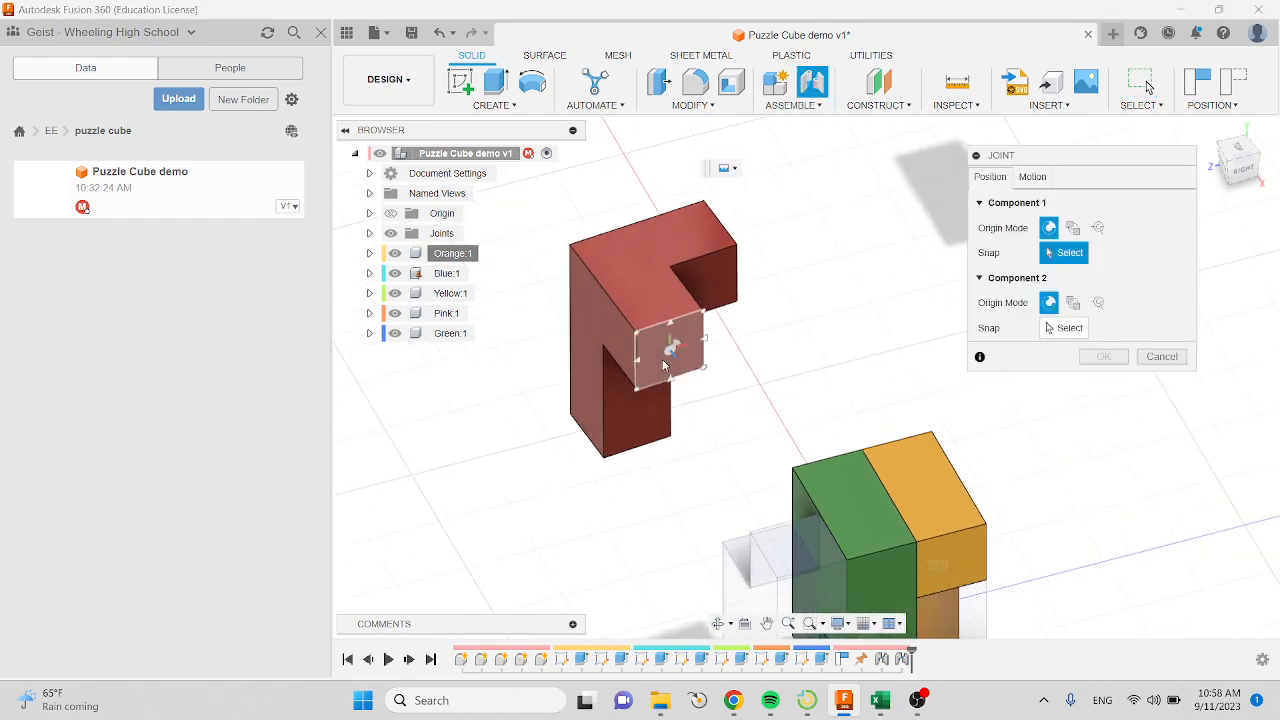
left_click(671, 354)
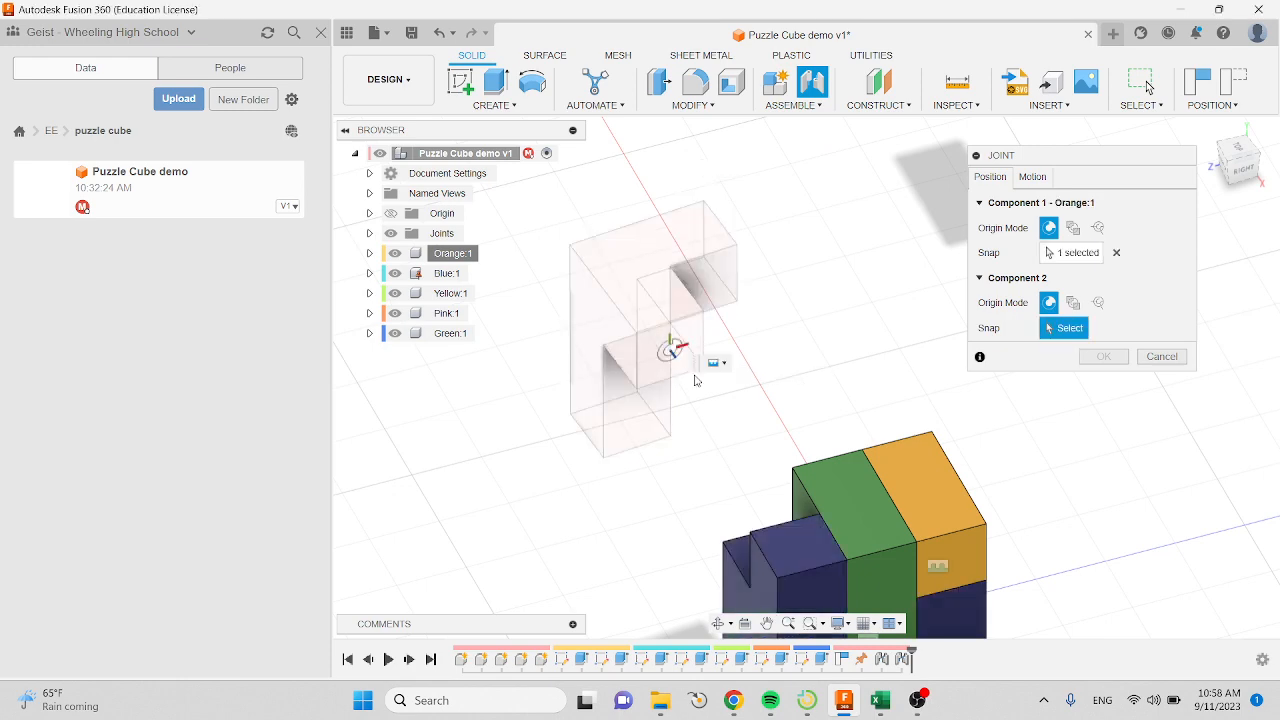
middle_click_drag(734, 449, 916, 402, "shift")
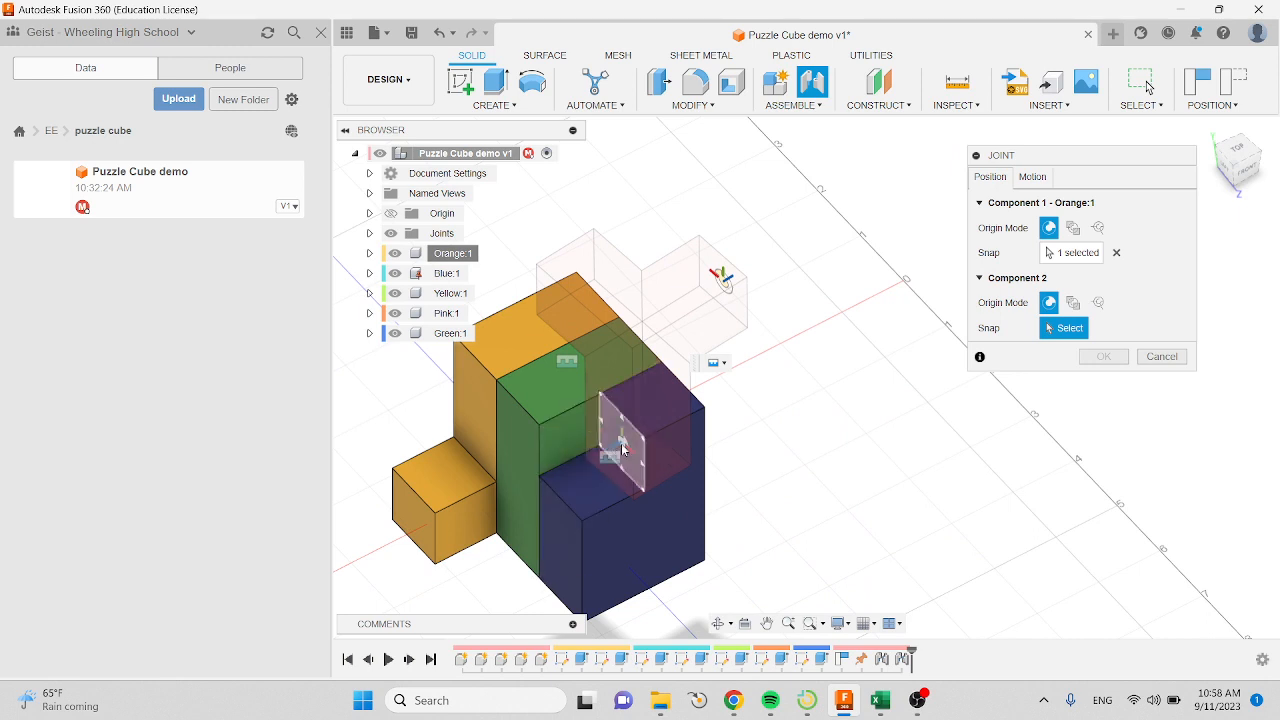
left_click(624, 452)
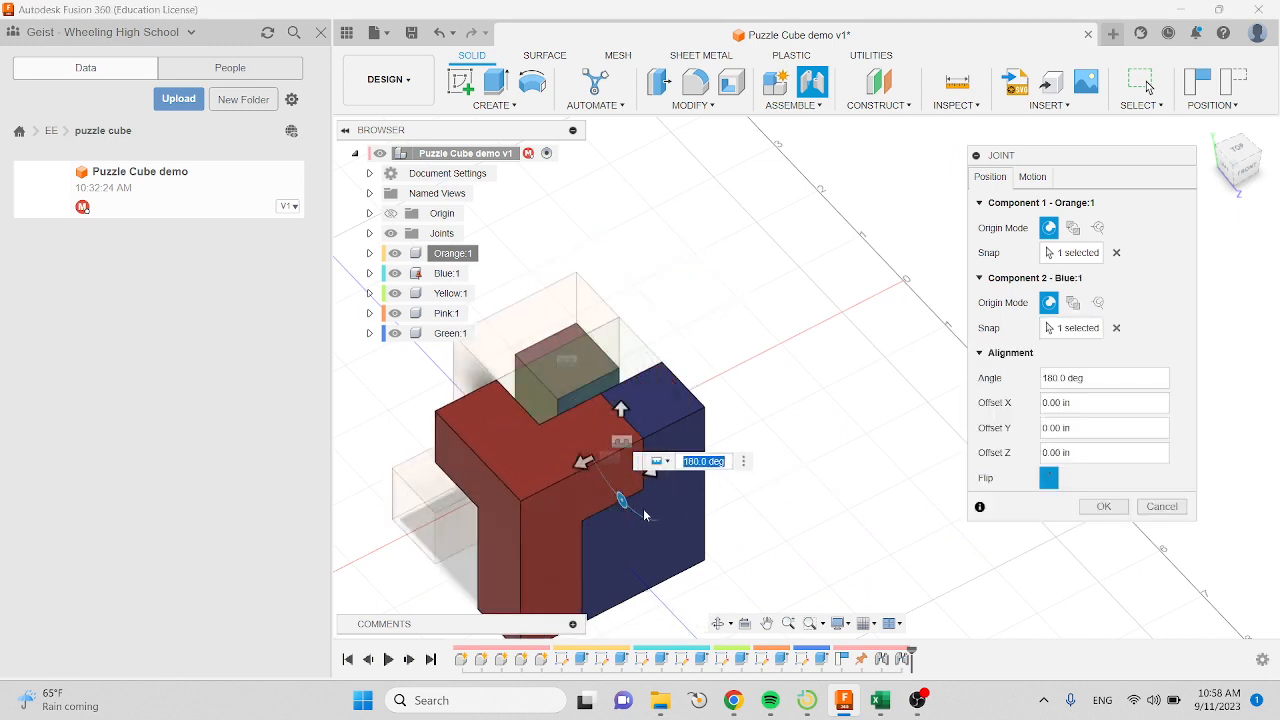
left_click(1104, 507)
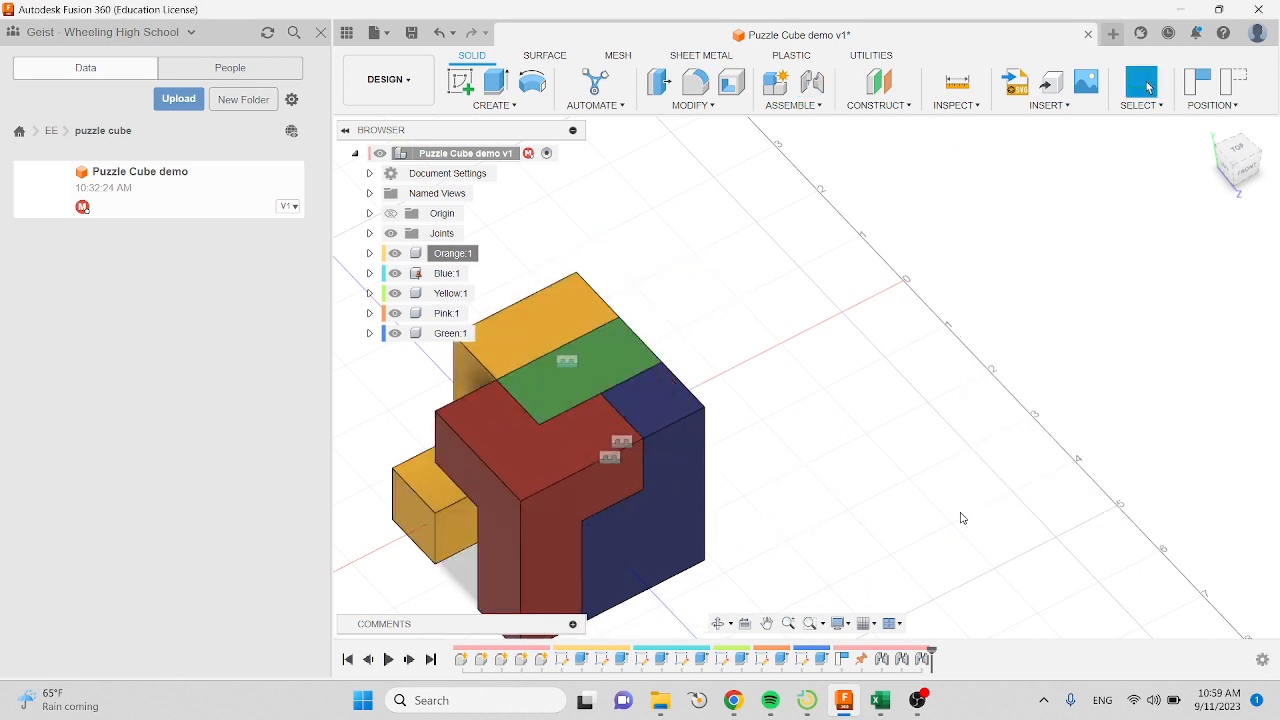
Step: Move the Pink piece closer to the open side of the joined pieces and rotate the component -95 degrees about Y
middle_click_drag(827, 507, 862, 300, "shift")
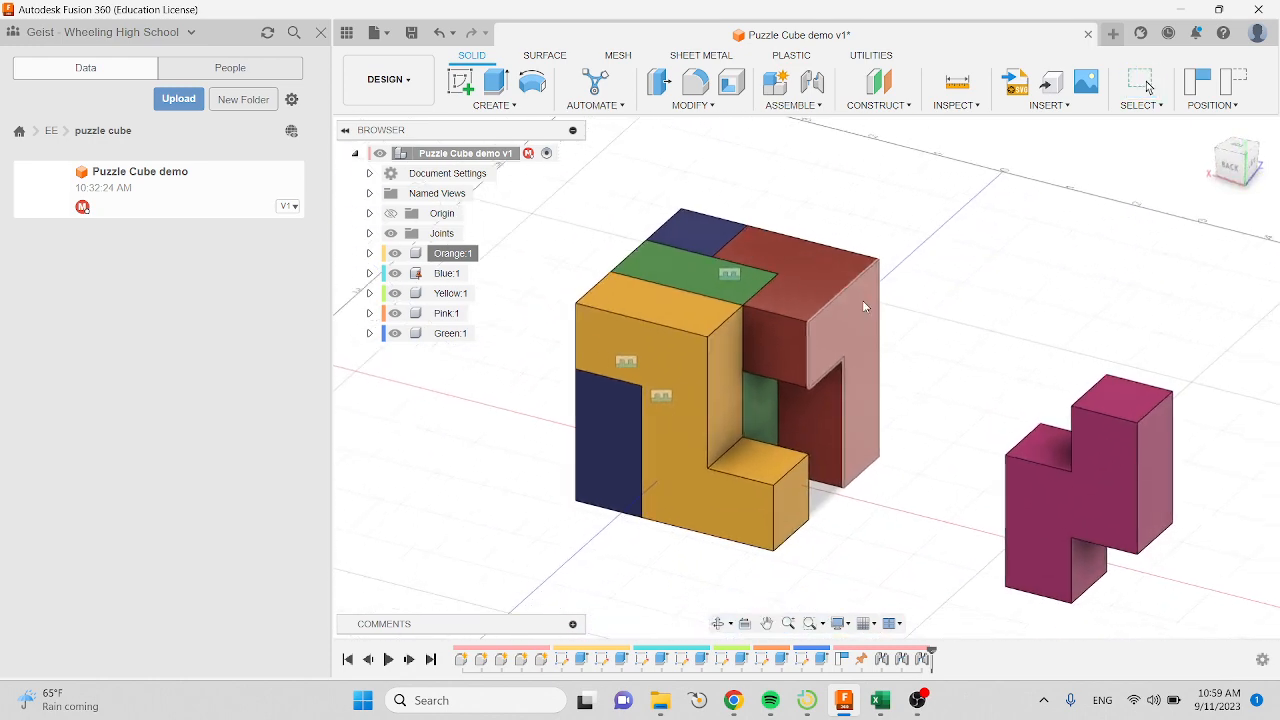
left_click_drag(1088, 494, 1000, 401)
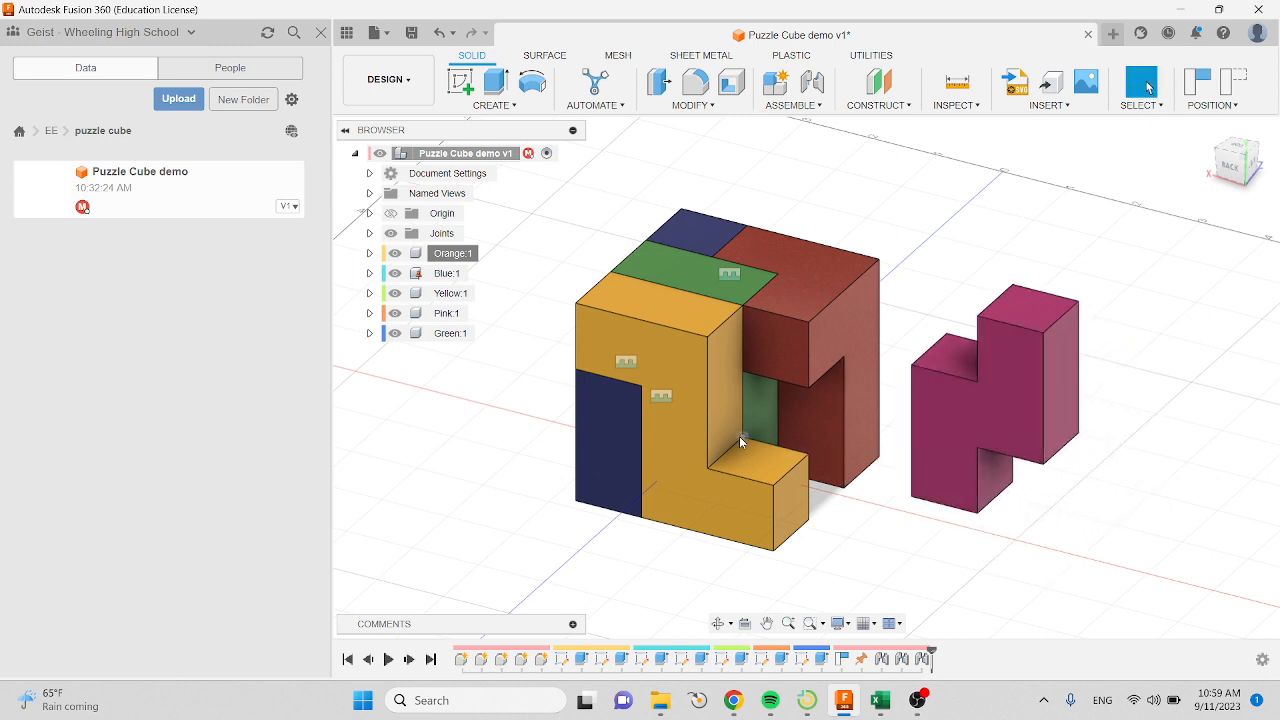
left_click(991, 410)
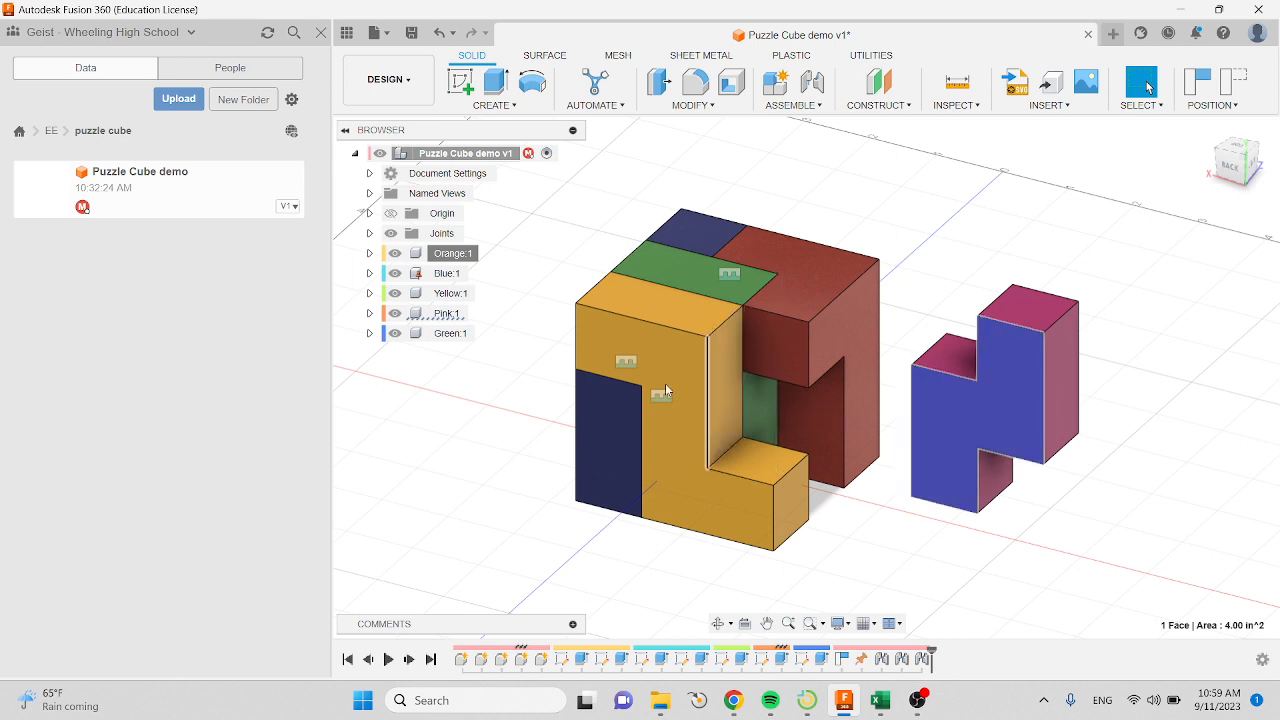
right_click(434, 318)
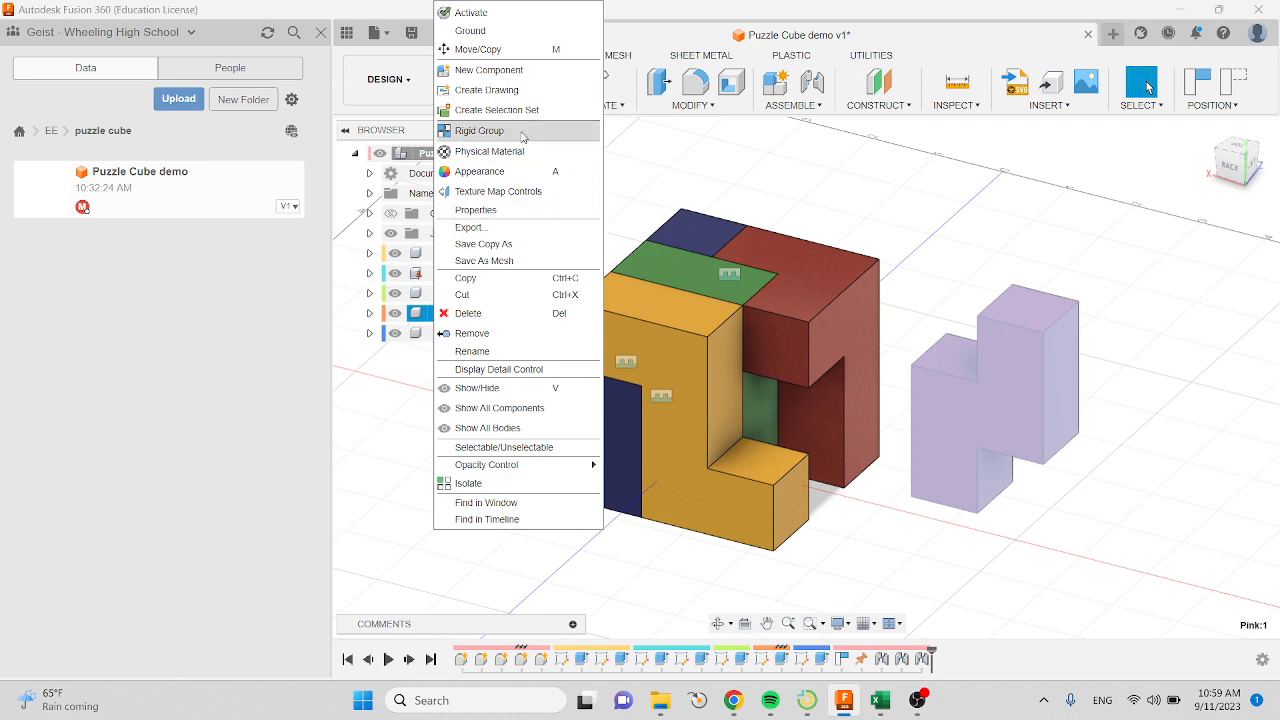
left_click(535, 50)
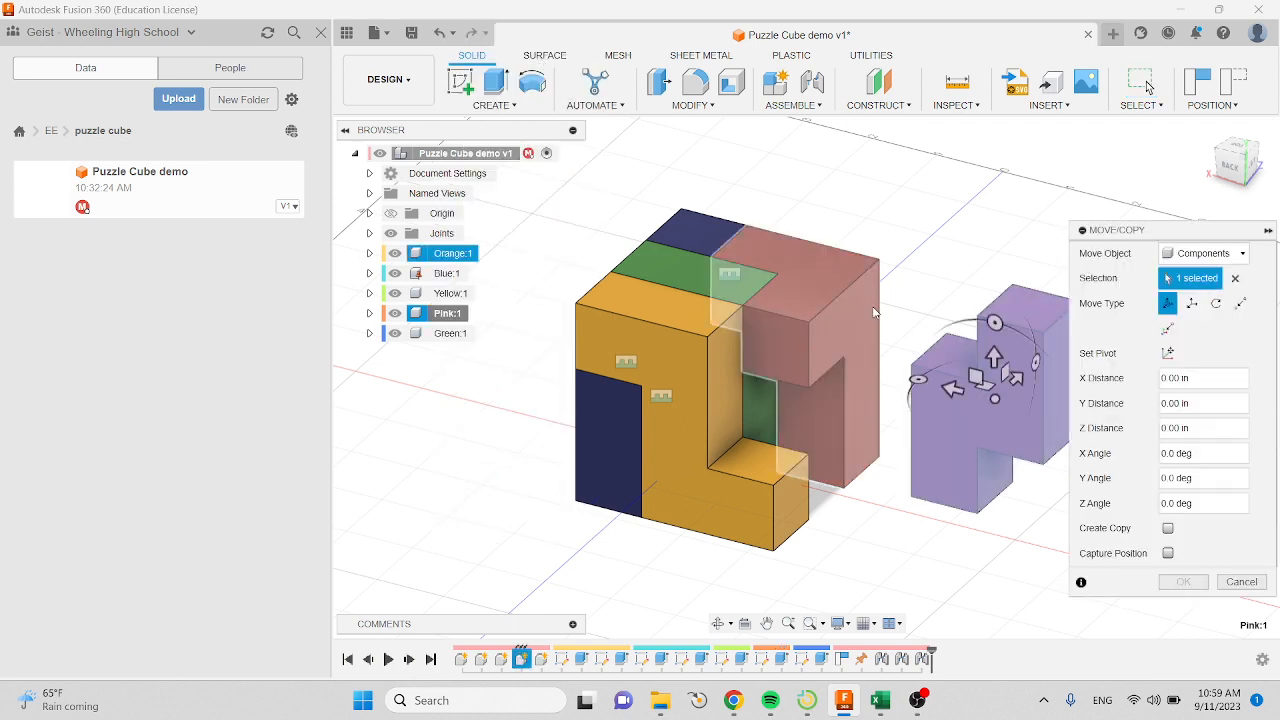
left_click_drag(918, 380, 1030, 370)
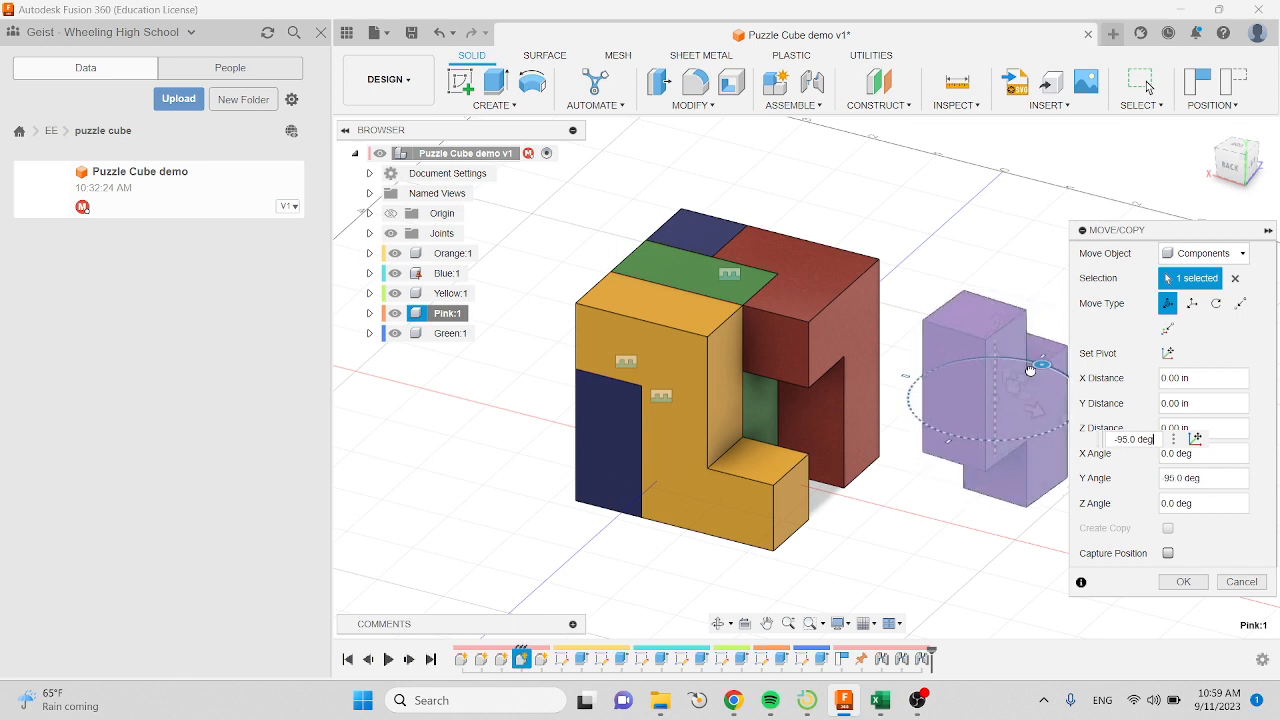
left_click(1176, 582)
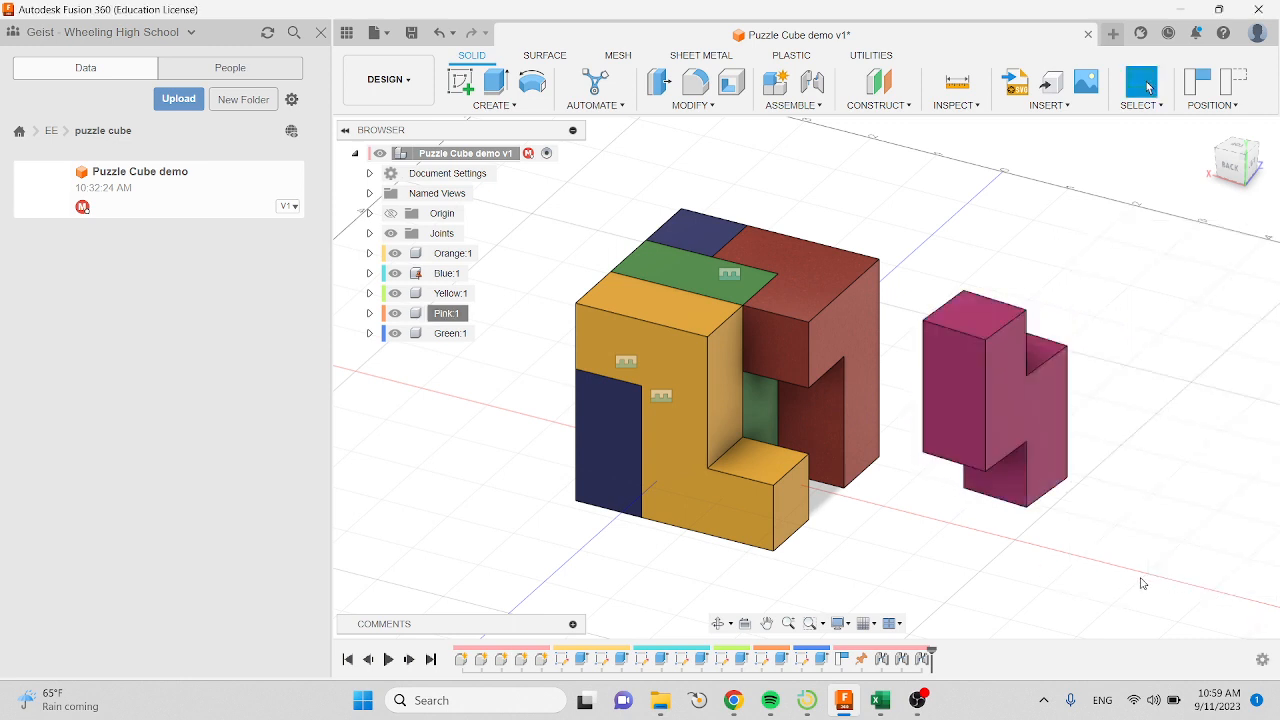
Step: Join the centre of the Pink piece's Z-shaped face to the midpoint of the green inner face's vertical edge beside the orange piece
middle_click_drag(936, 540, 1034, 540, "shift")
scroll(783, 503, "down", 1)
scroll(783, 503, "down", 2)
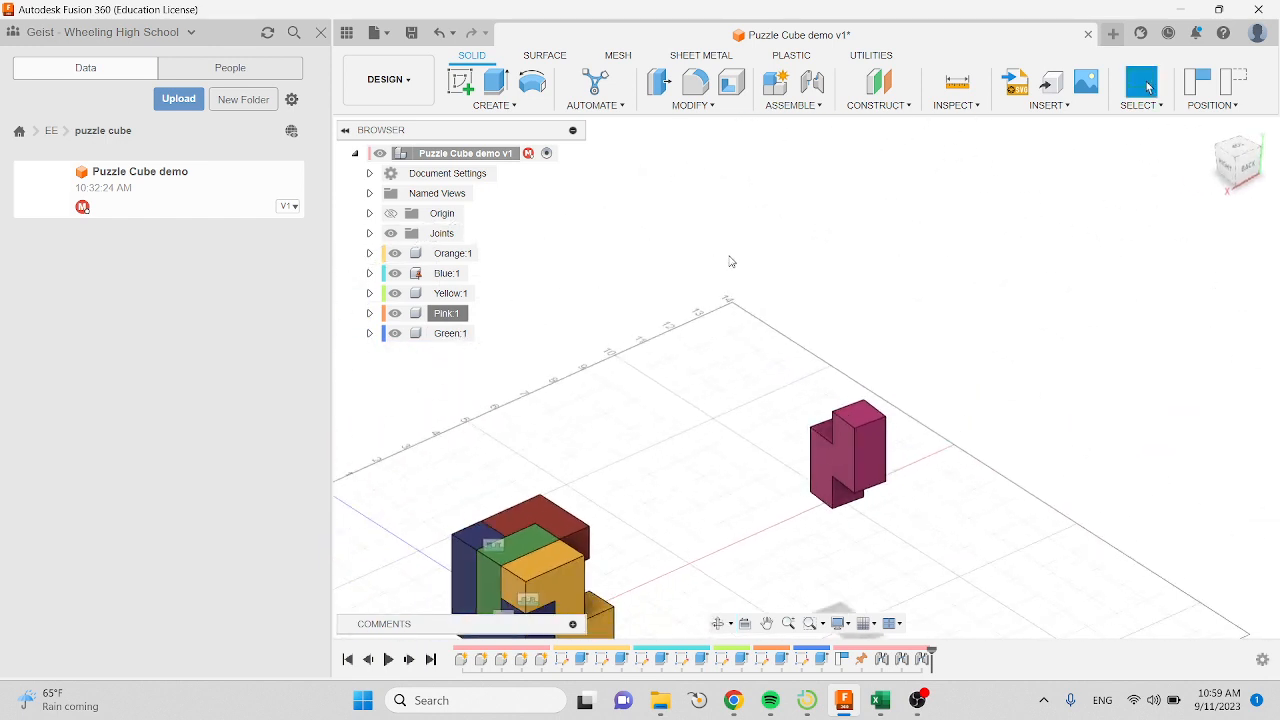
left_click(785, 105)
left_click(792, 138)
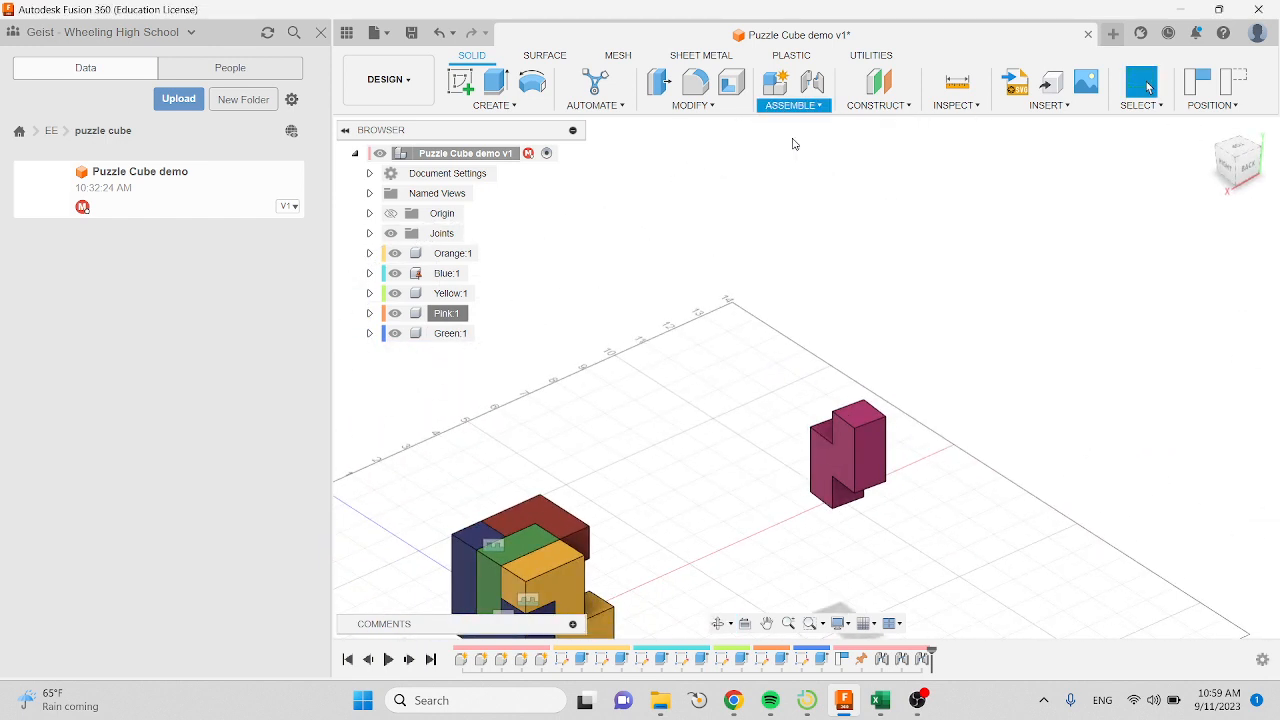
scroll(818, 440, "up", 5)
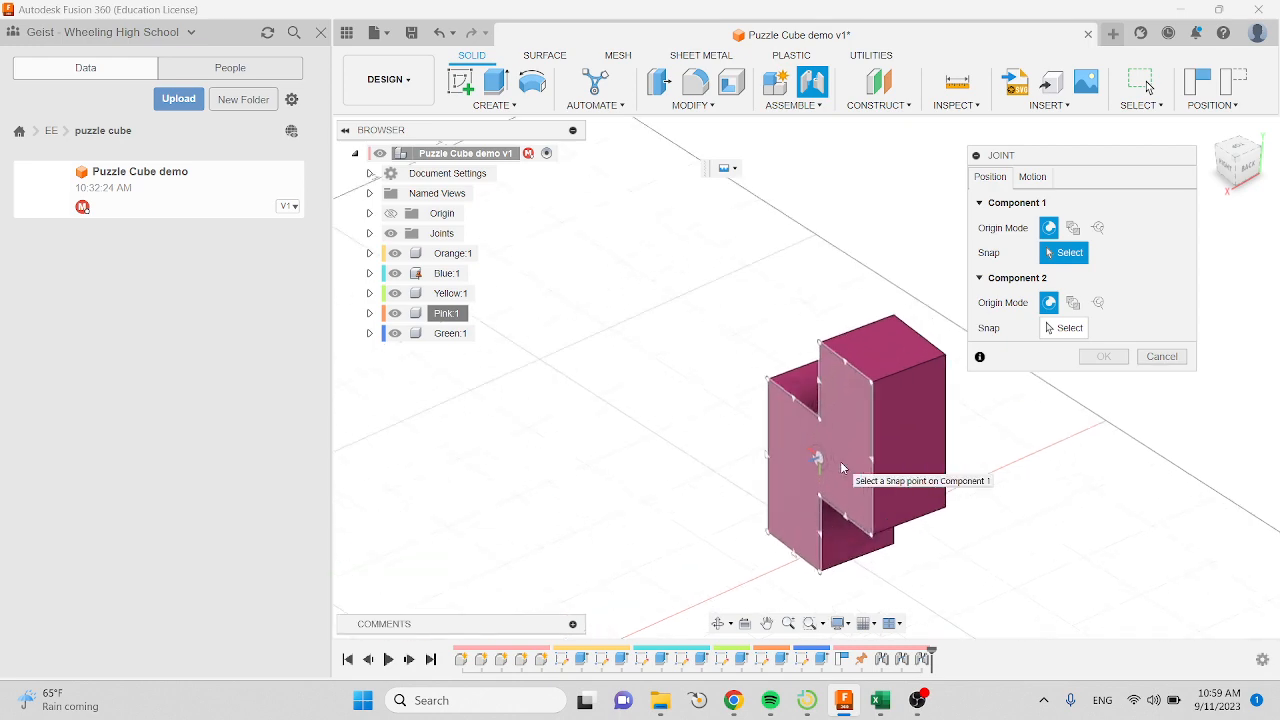
left_click(821, 467)
scroll(799, 461, "down", 5)
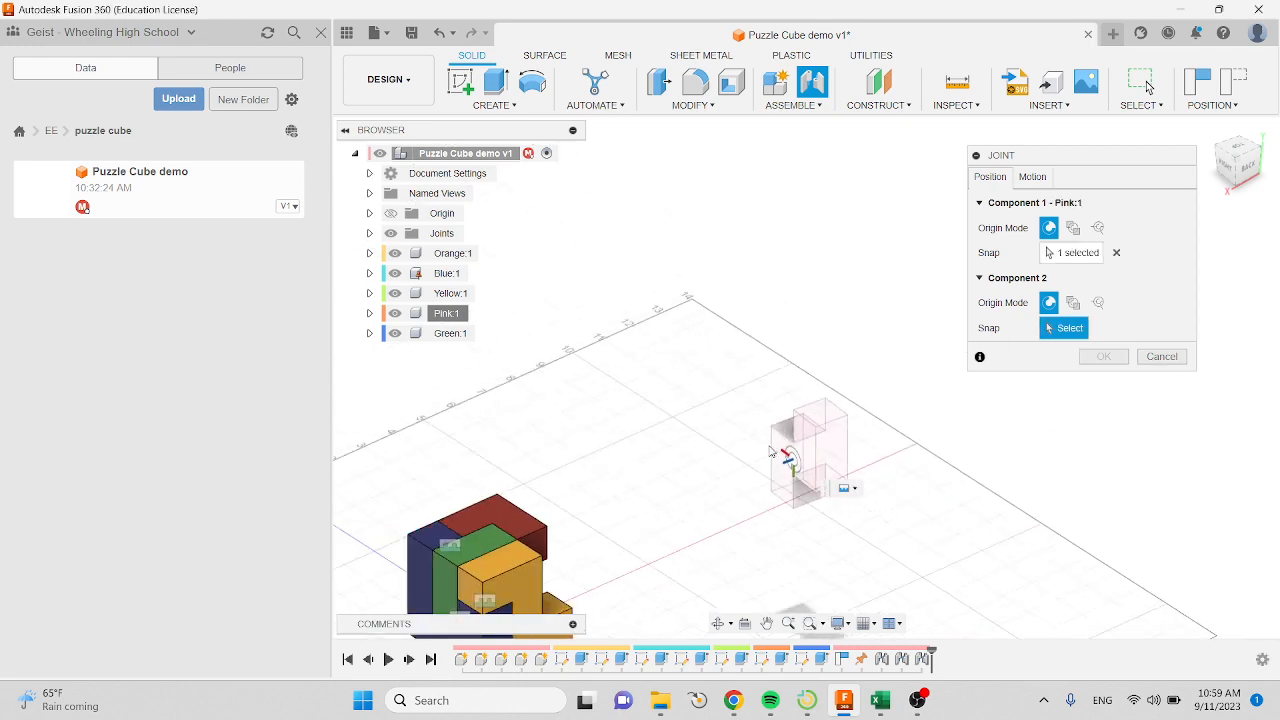
middle_click_drag(746, 451, 586, 449, "shift")
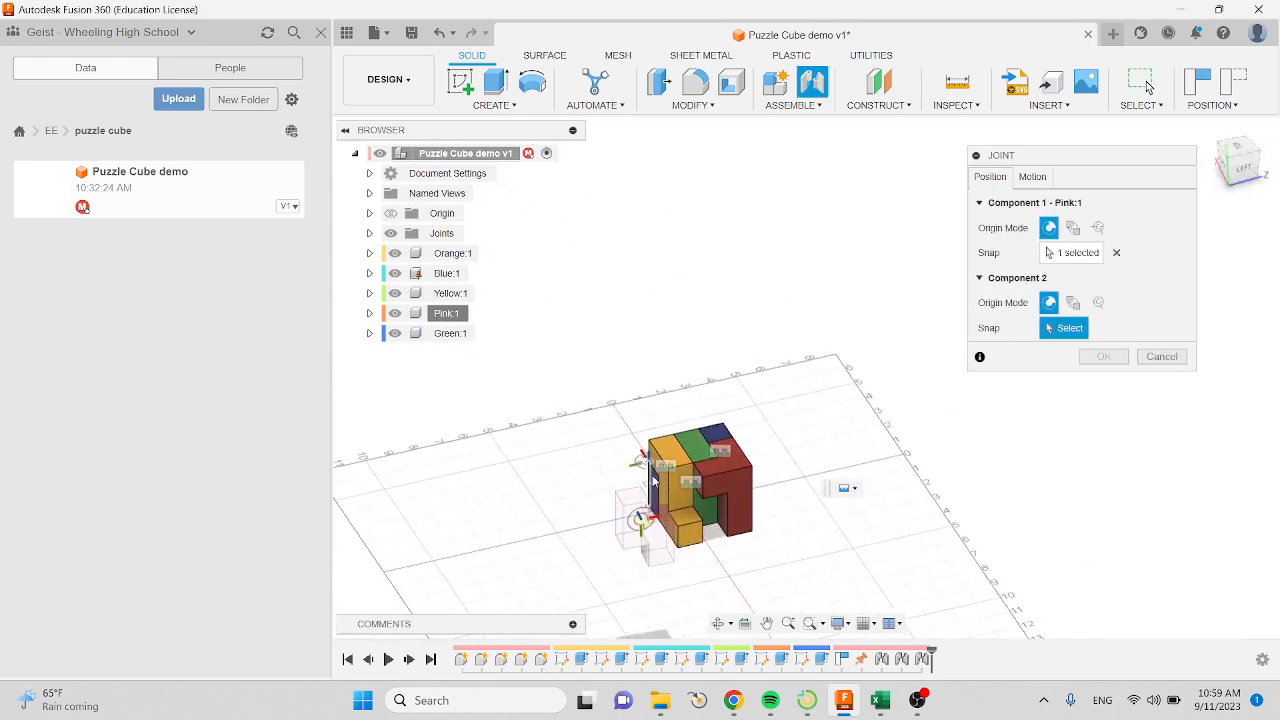
scroll(690, 512, "up", 4)
scroll(690, 512, "up", 3)
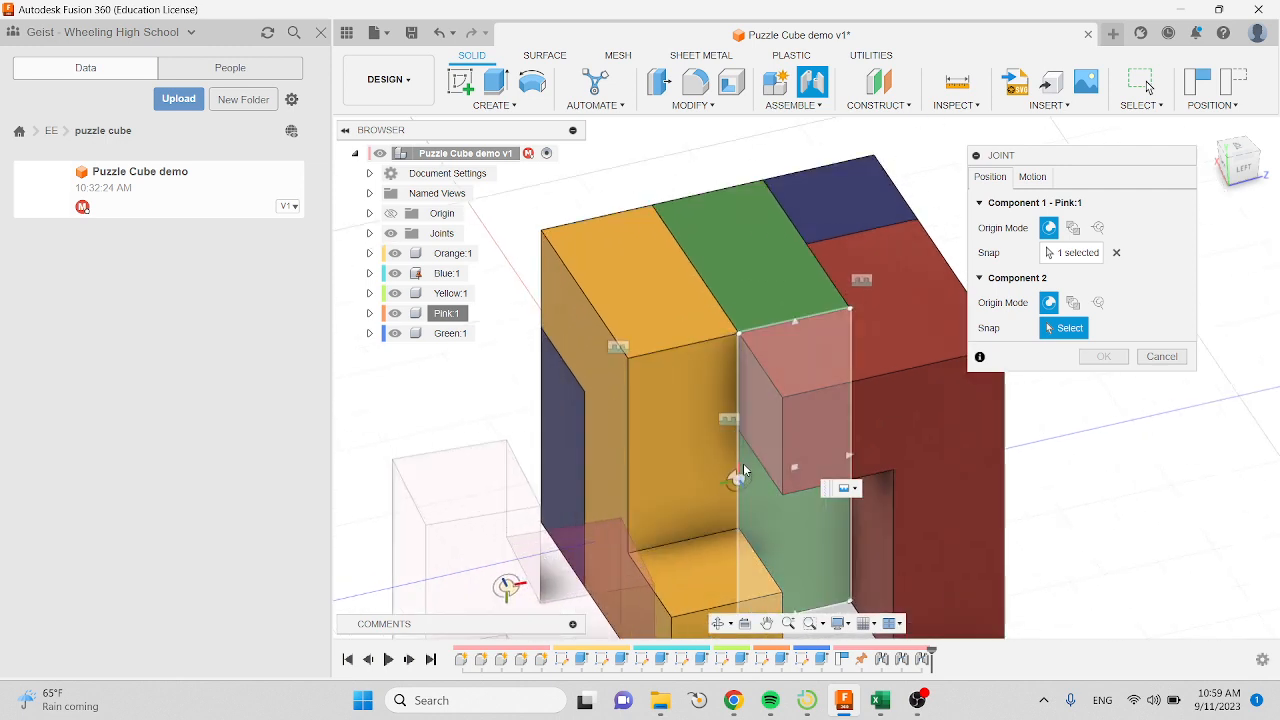
middle_click_drag(715, 511, 515, 291)
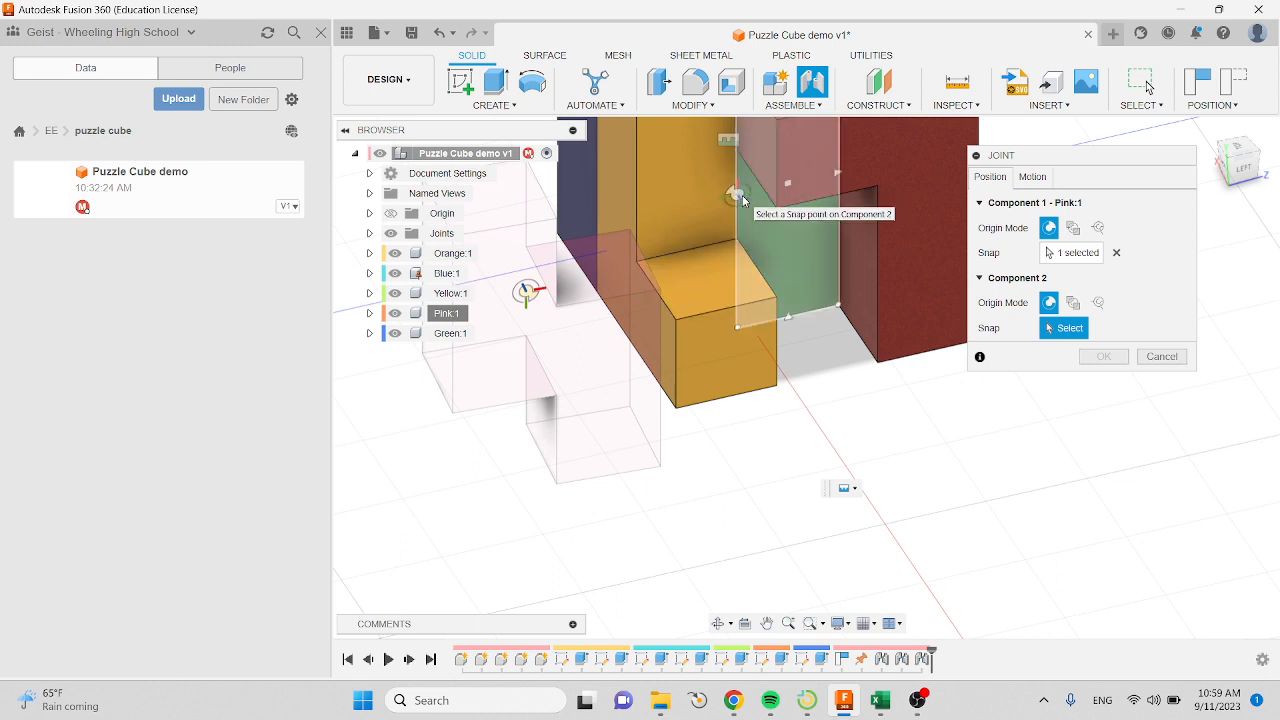
left_click(745, 200)
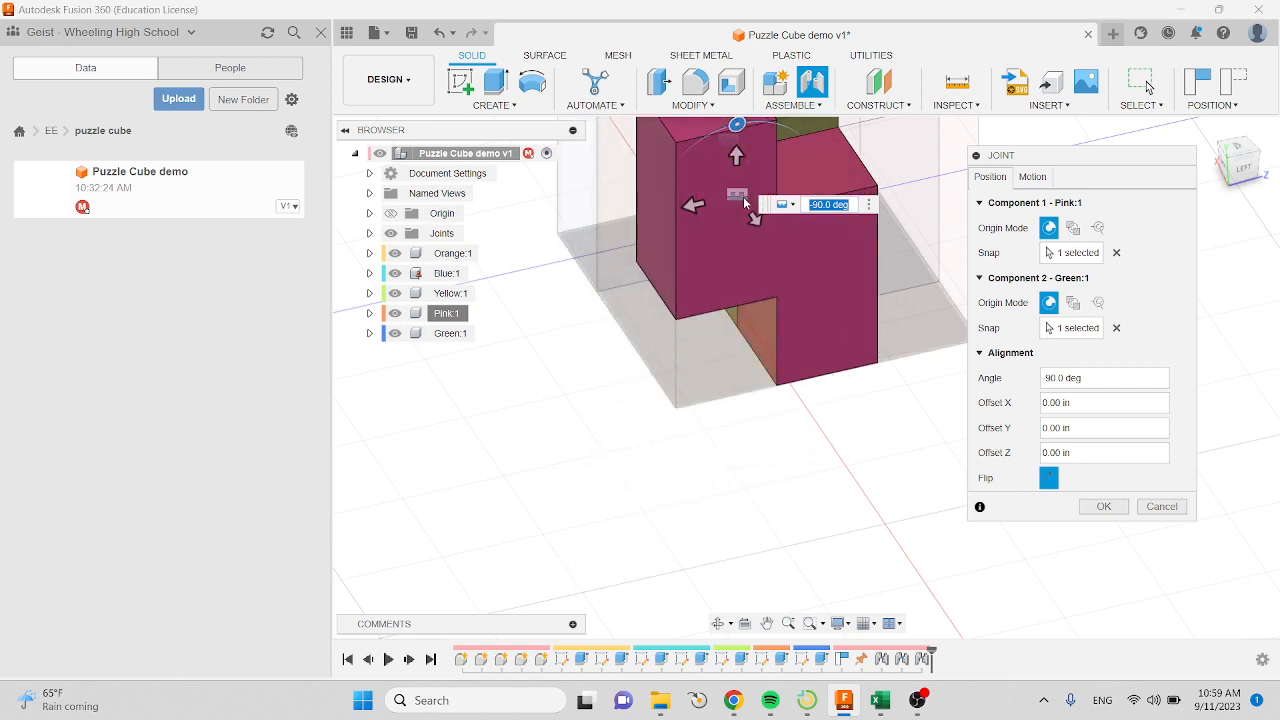
scroll(758, 281, "down", 3)
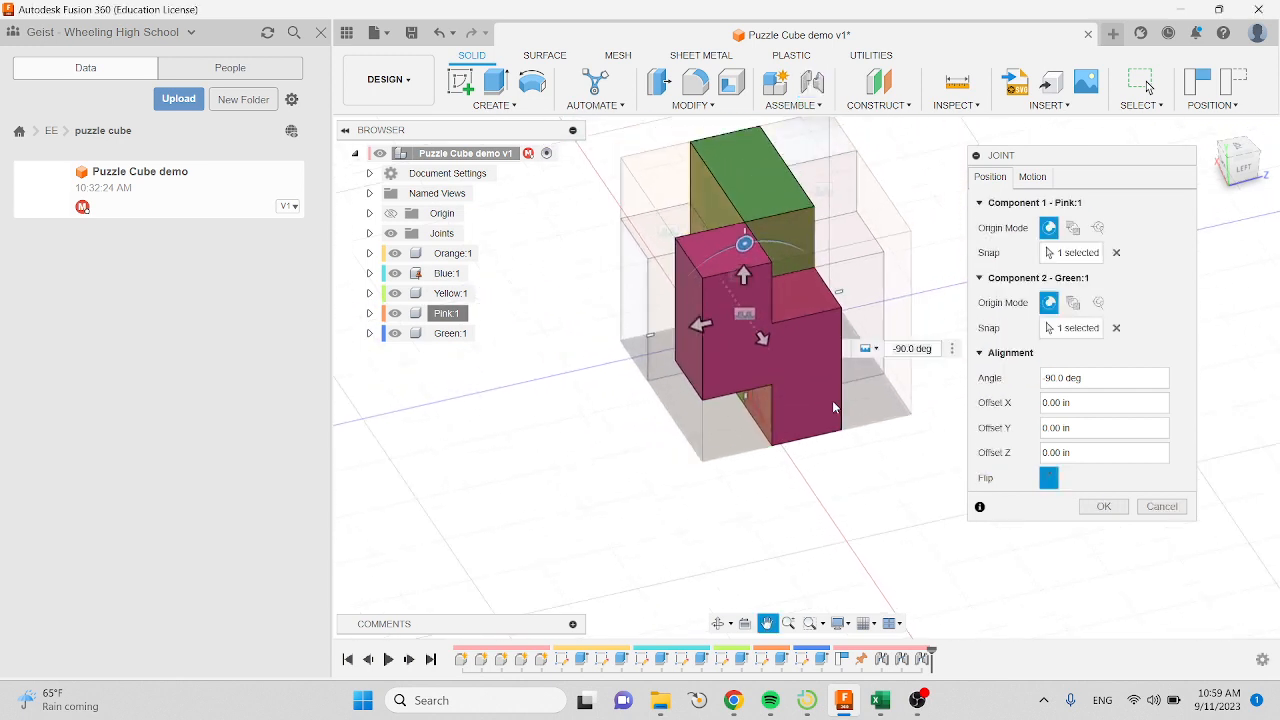
left_click(1103, 507)
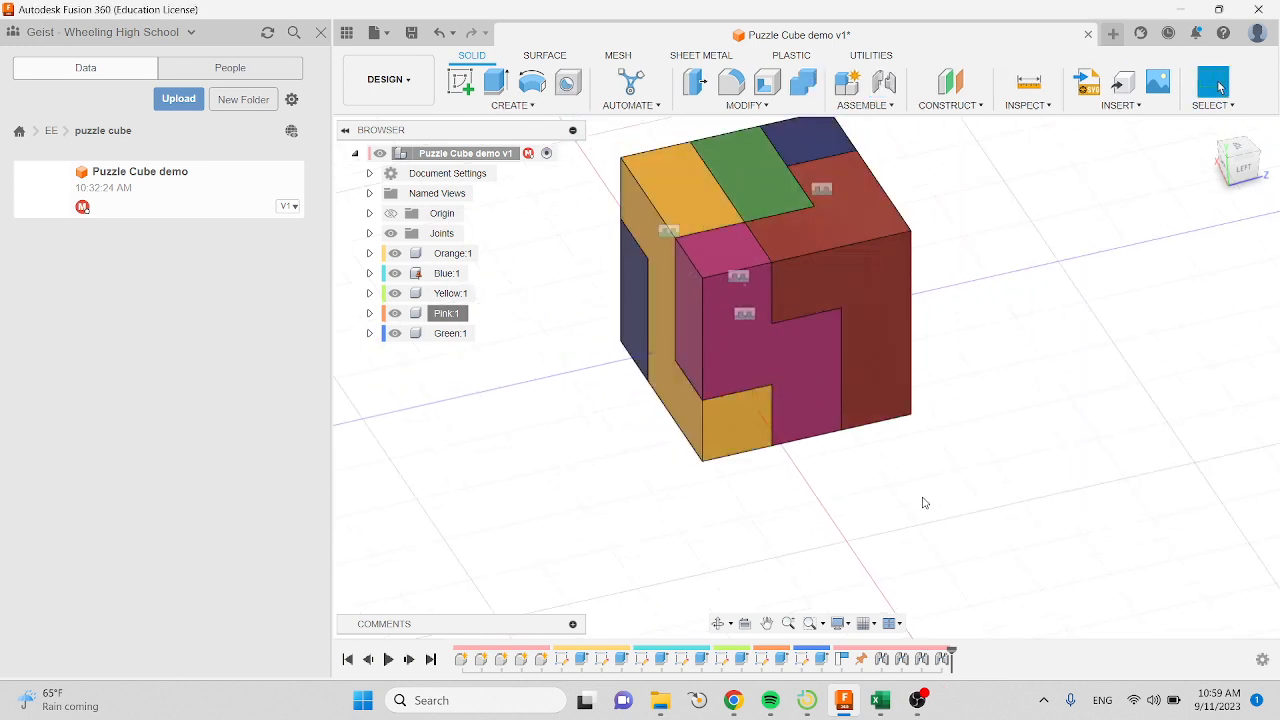
Step: Save the assembled puzzle cube design and turn on sharing of its latest version with anyone using a link
middle_click_drag(775, 467, 971, 429, "shift")
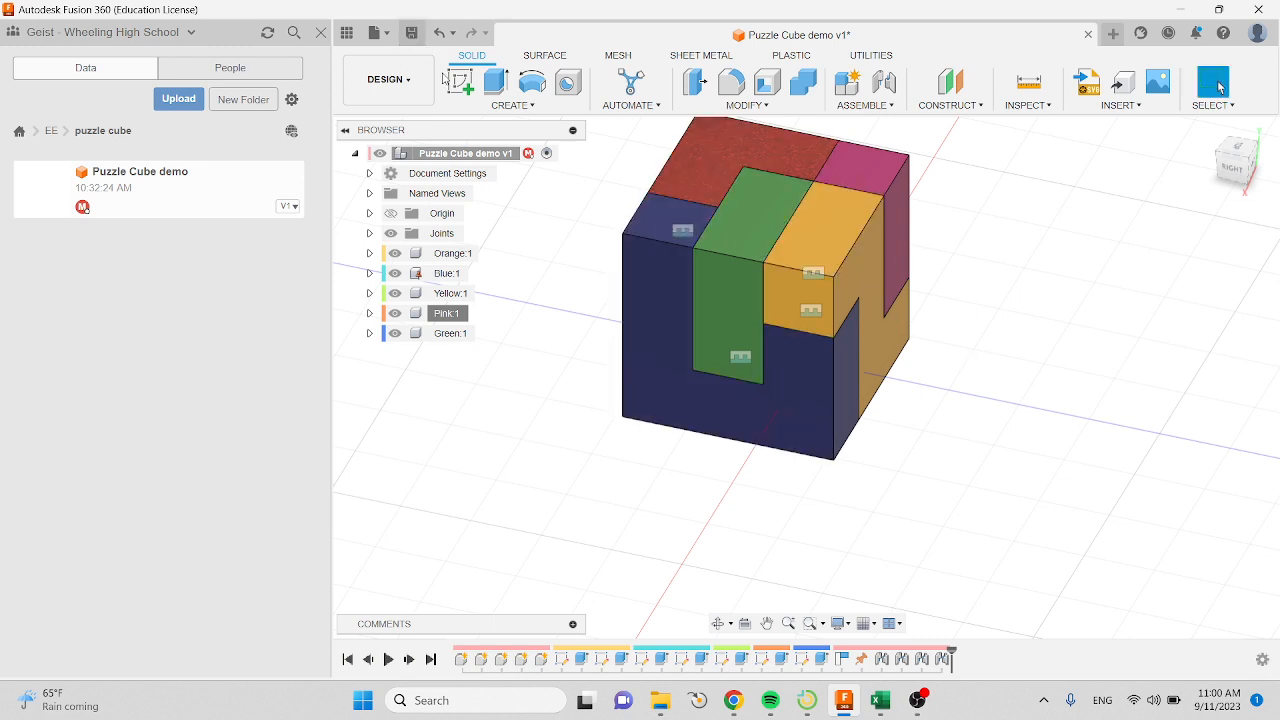
left_click(639, 389)
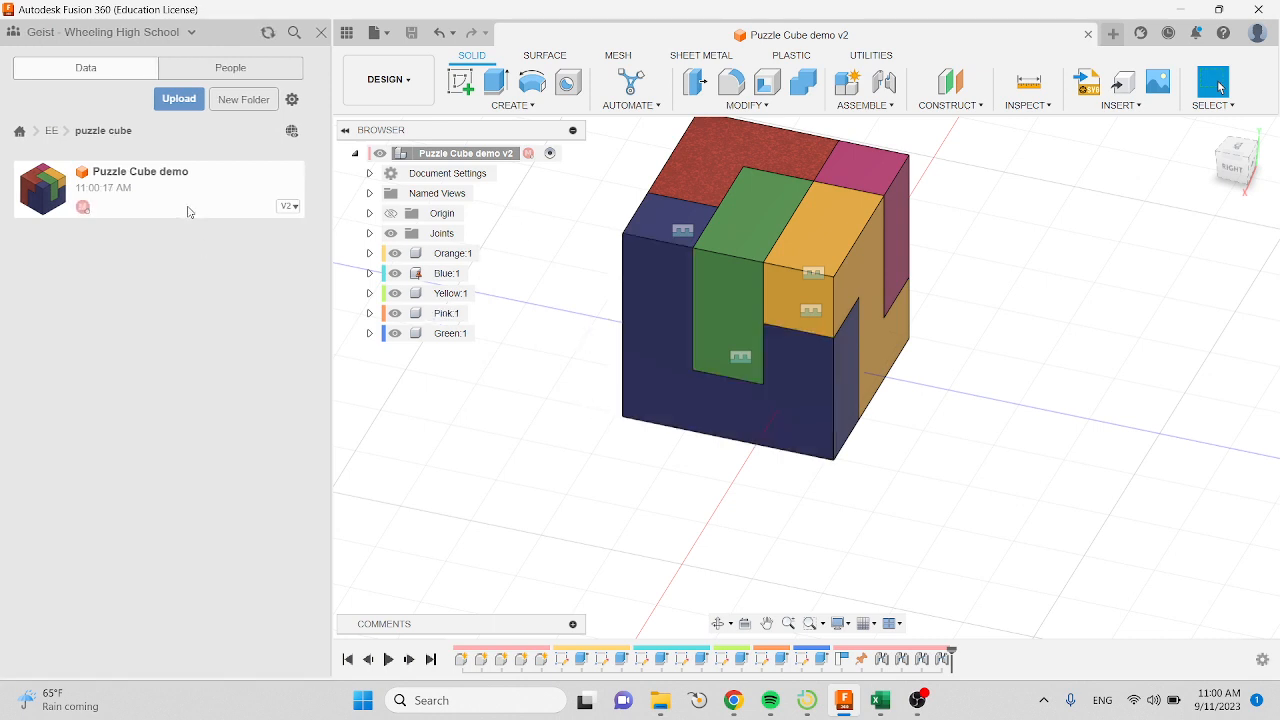
left_click(386, 38)
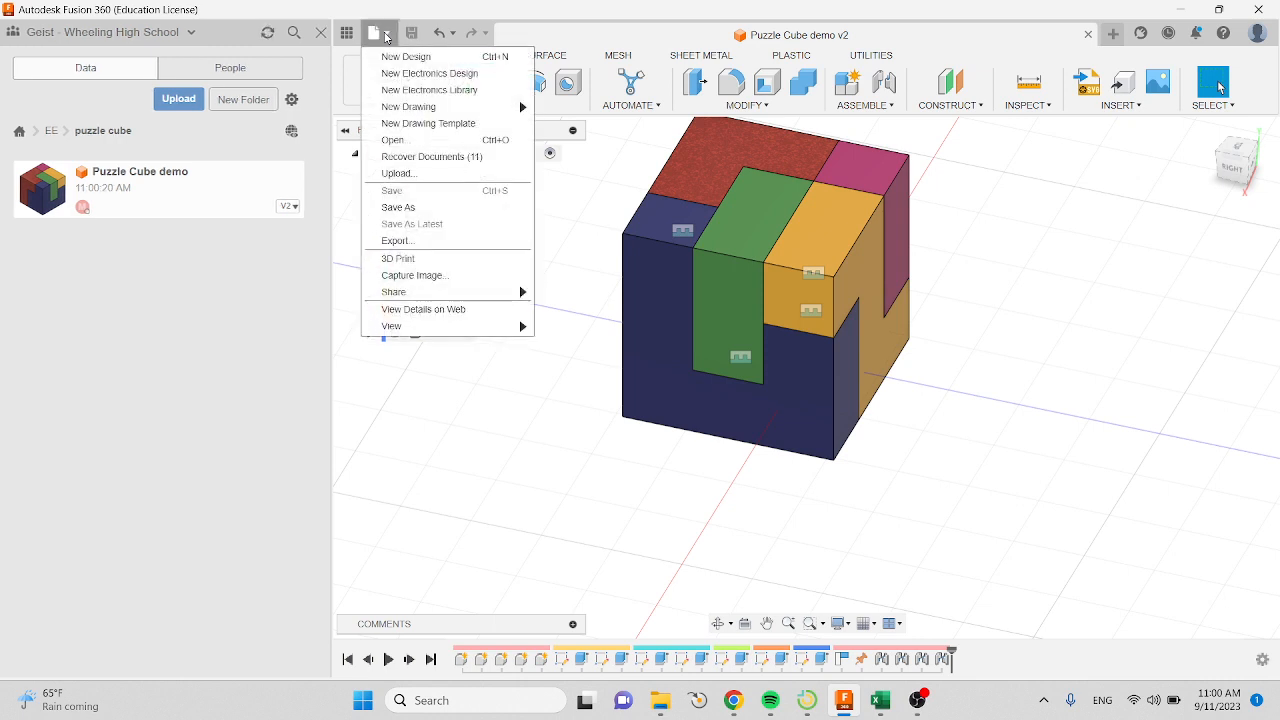
mouse_move(412, 294)
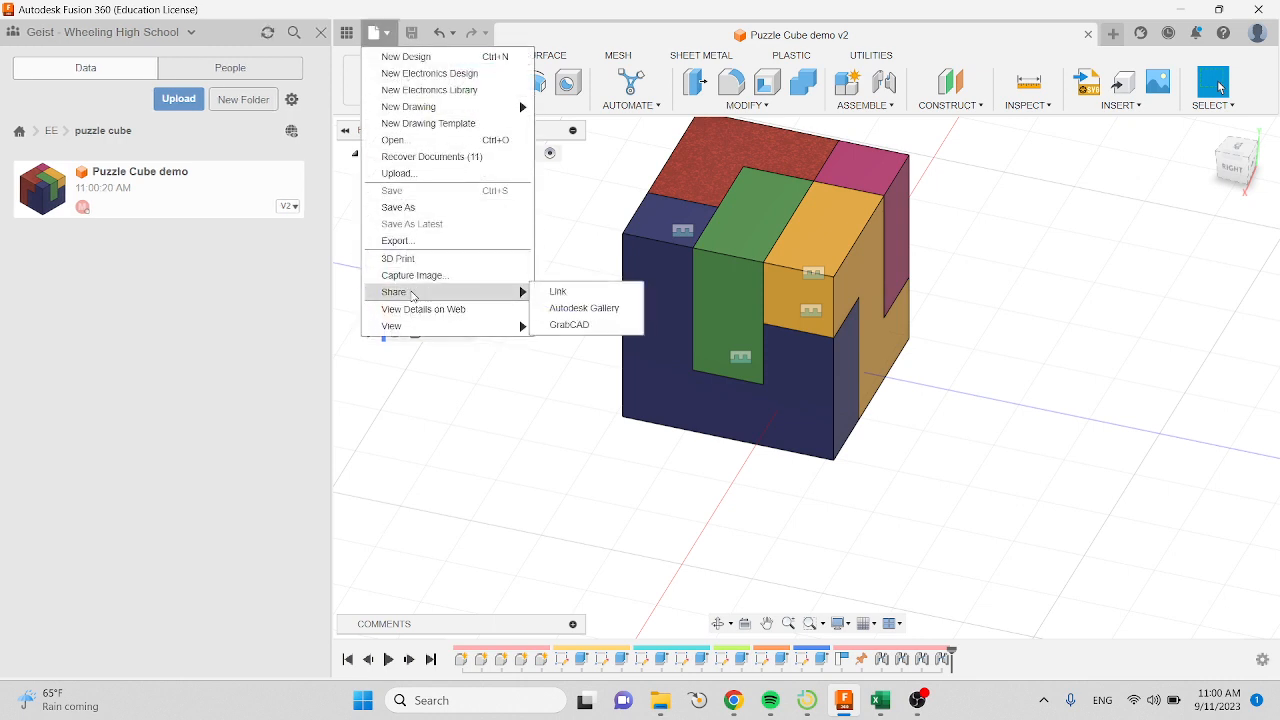
left_click(560, 291)
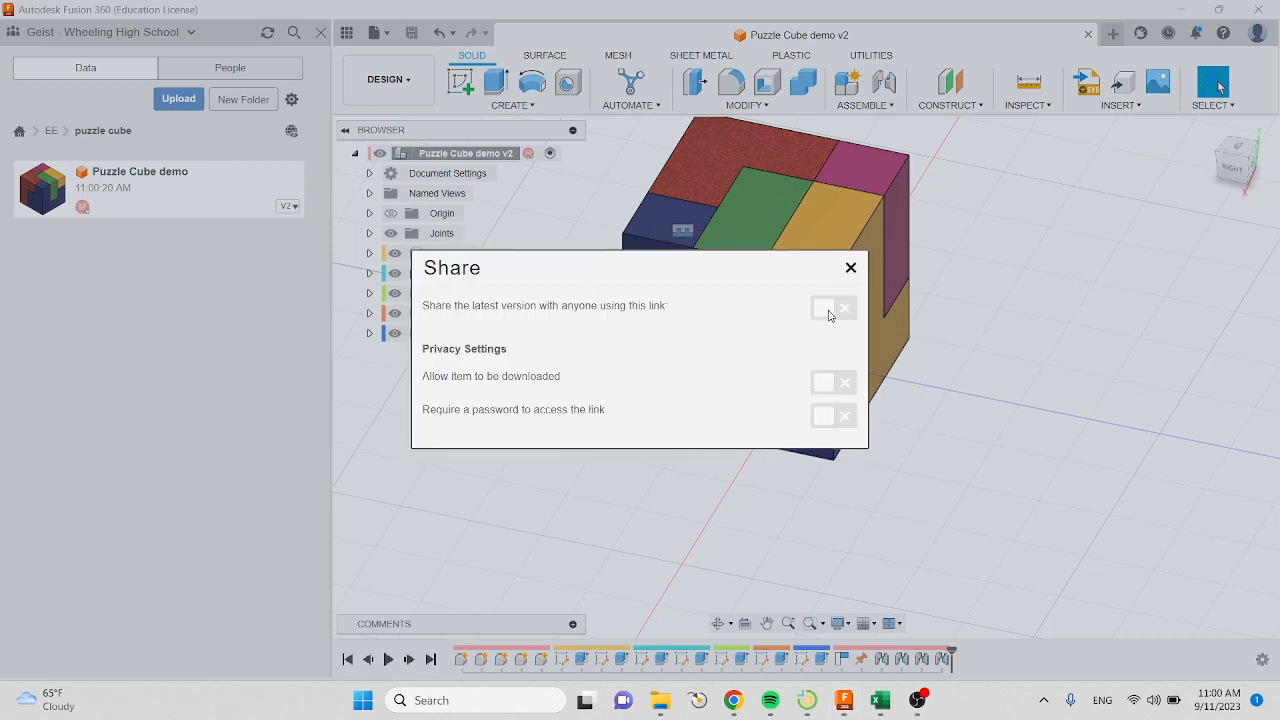
left_click(828, 312)
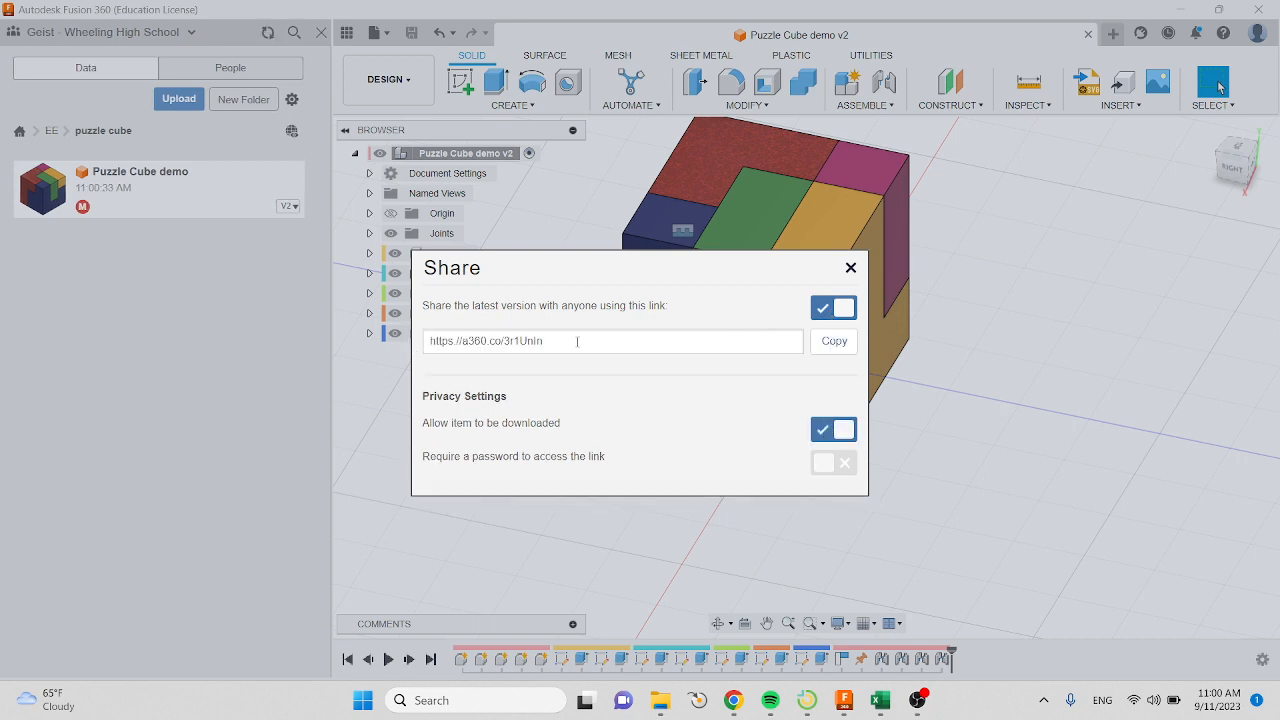
Step: Copy the design's share link and close the sharing settings
left_click_drag(574, 341, 423, 356)
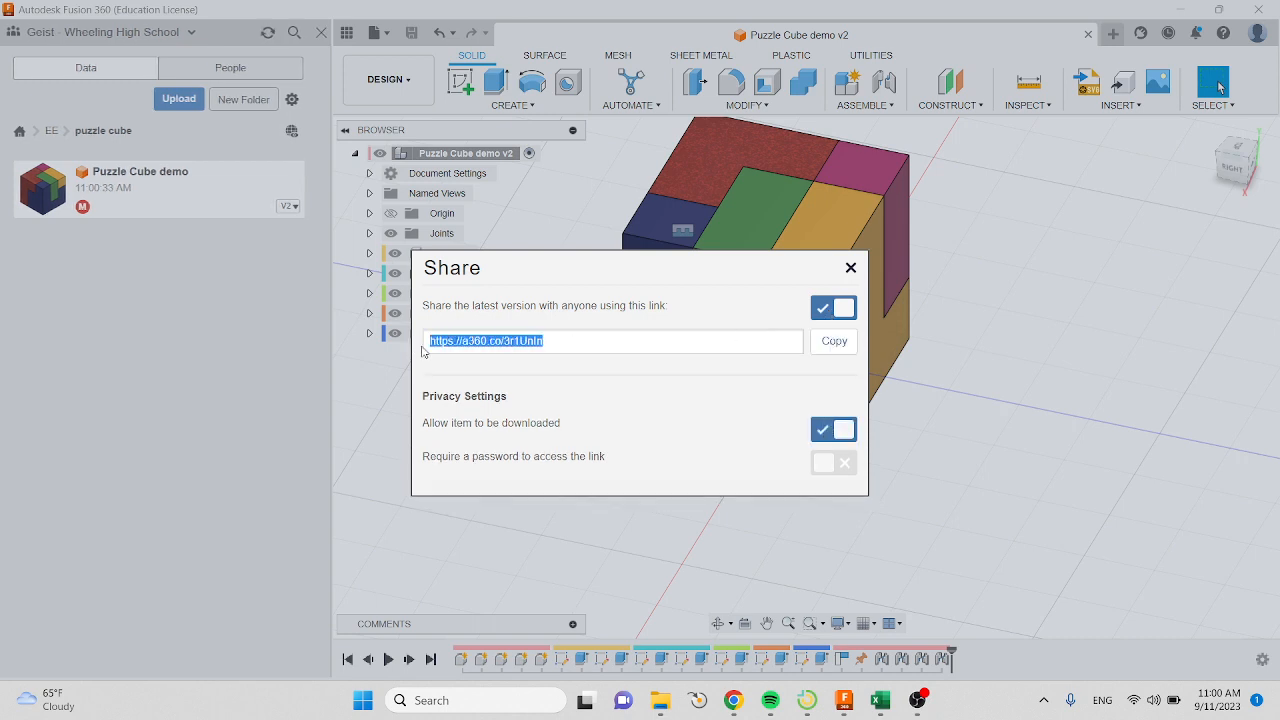
left_click(818, 341)
left_click(851, 268)
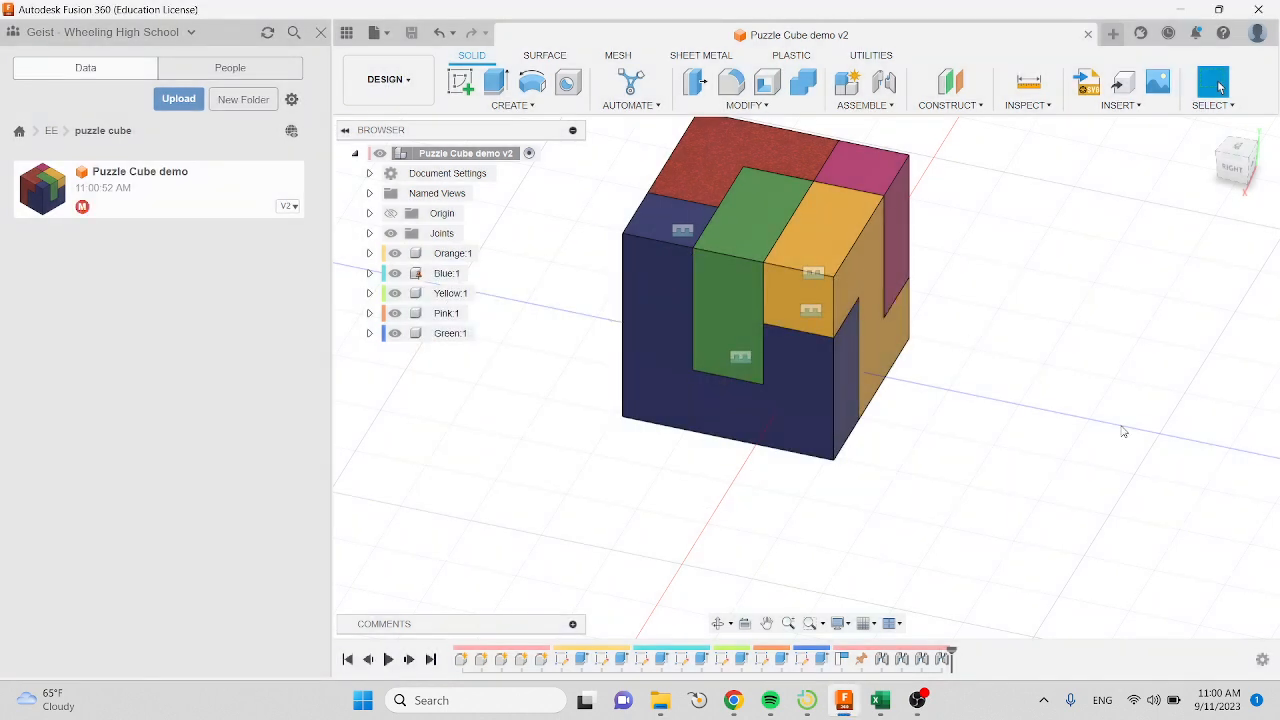
Step: Switch to Google Chrome
mouse_move(734, 703)
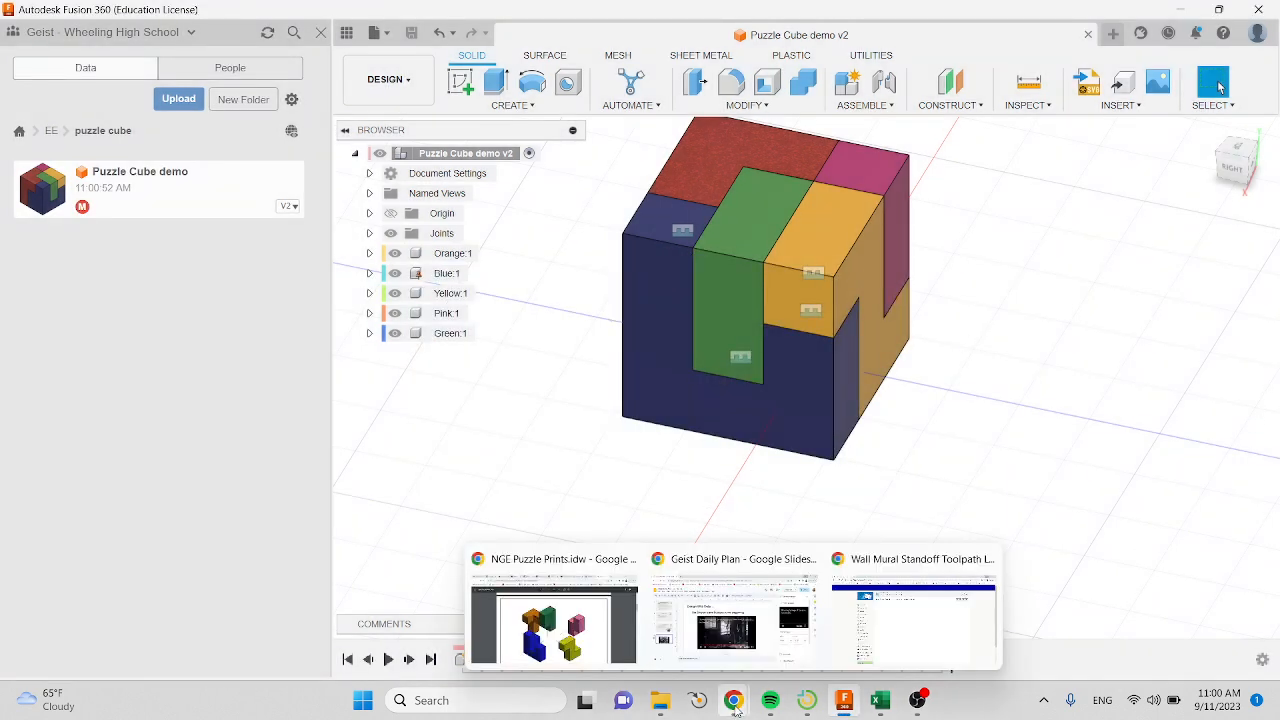